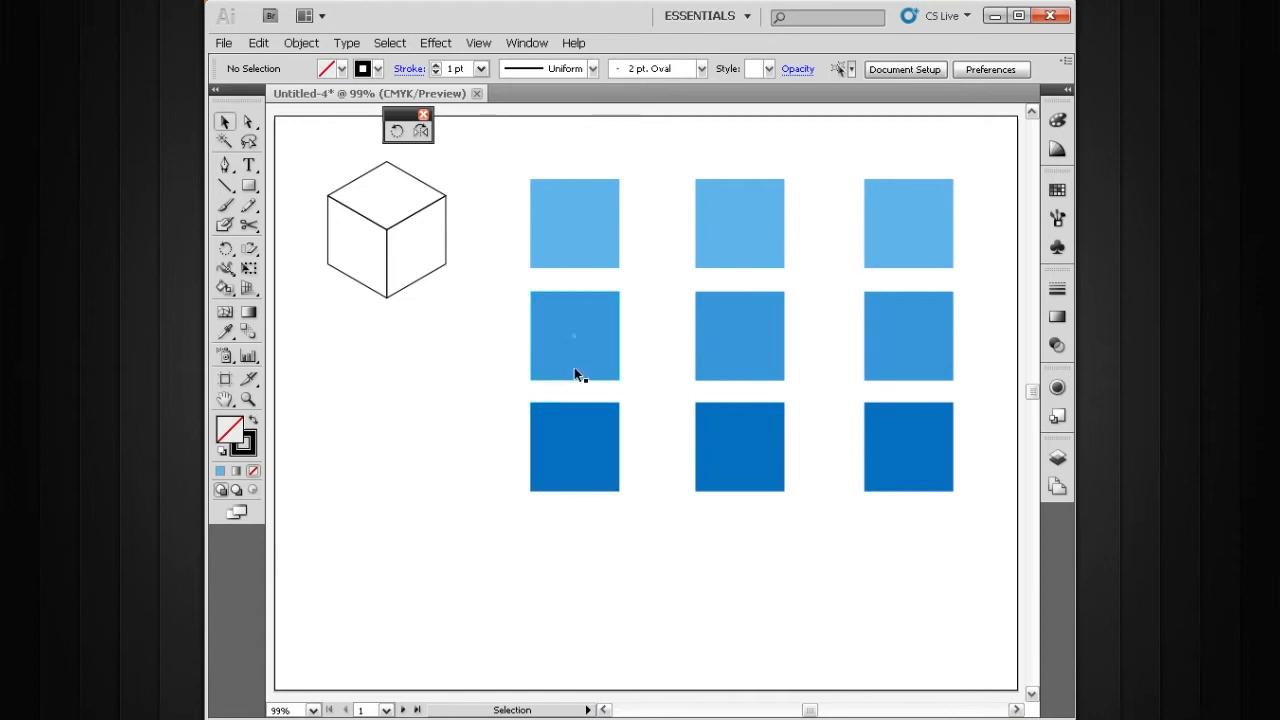
# - Select the light blue square in the first column and detach the Scale and Shear tool group as a floating palette above the cube outline
pyautogui.click(564, 235)
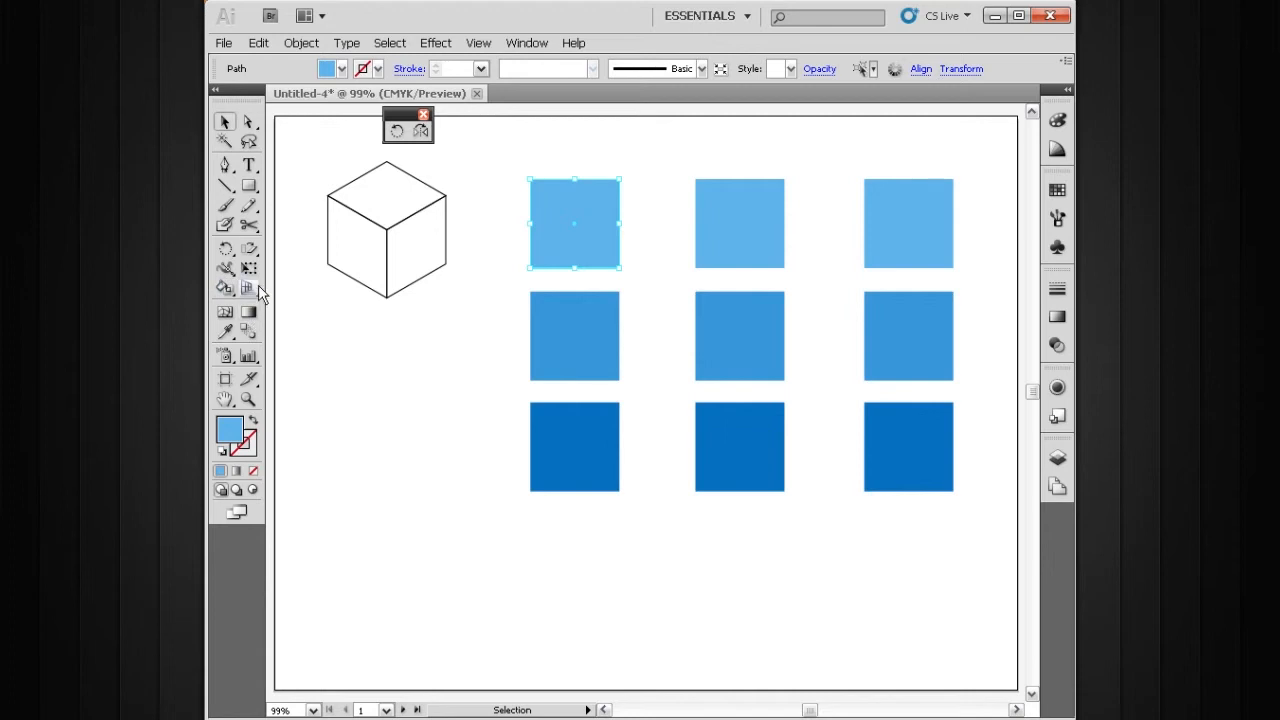
pyautogui.moveTo(255, 247); pyautogui.dragTo(335, 108)
pyautogui.click(293, 268)
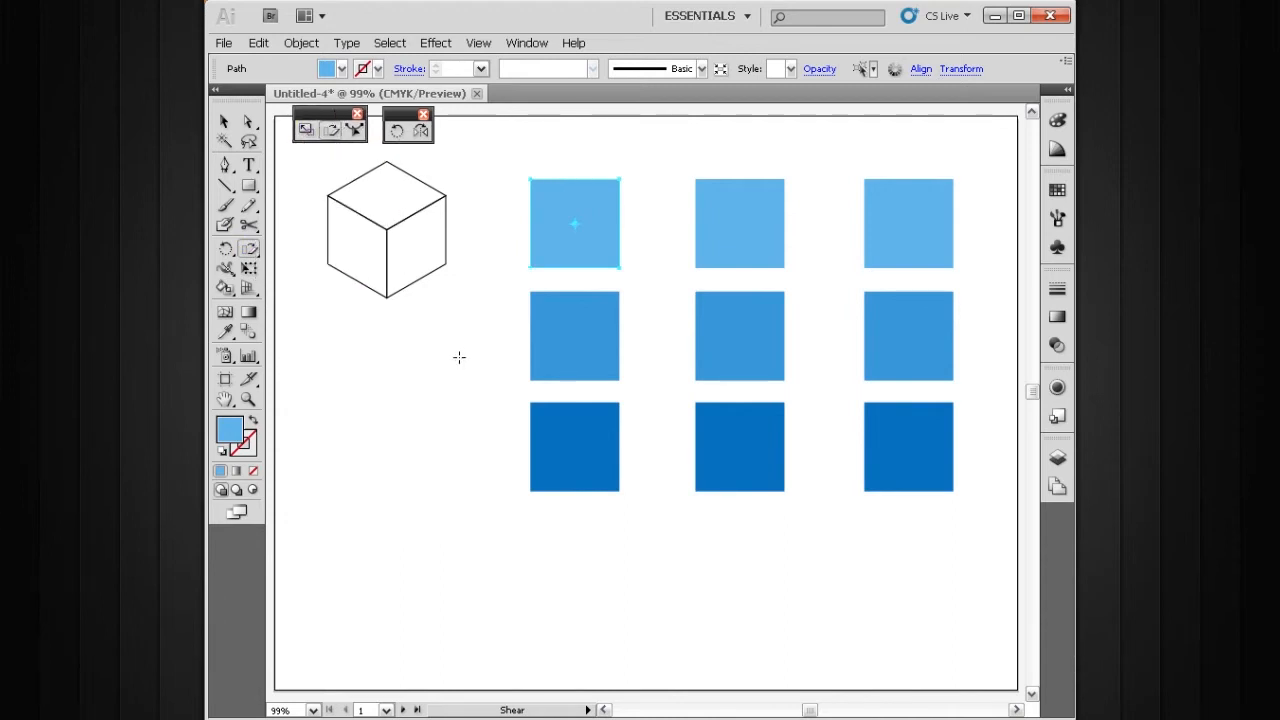
pyautogui.press('v')
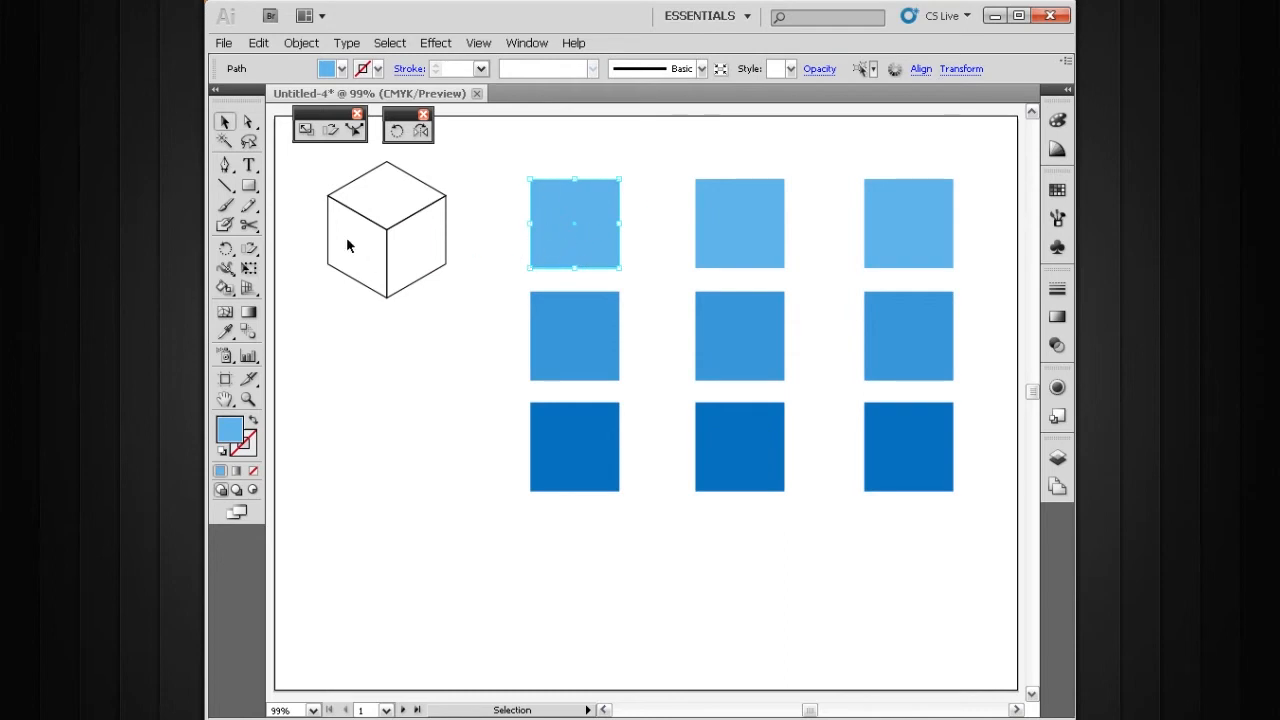
# - Scale the selected light blue square non-uniformly to 100% horizontal and 86.602% vertical
pyautogui.doubleClick(305, 130)
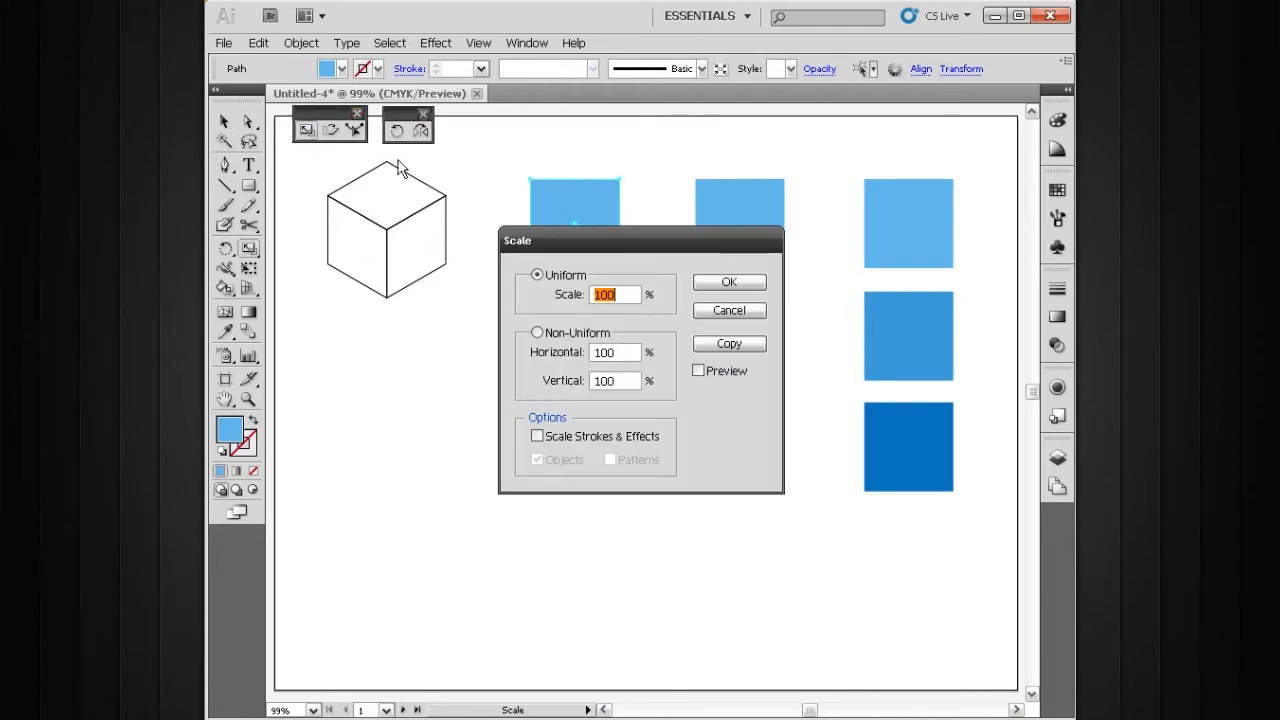
pyautogui.moveTo(629, 240); pyautogui.dragTo(553, 329)
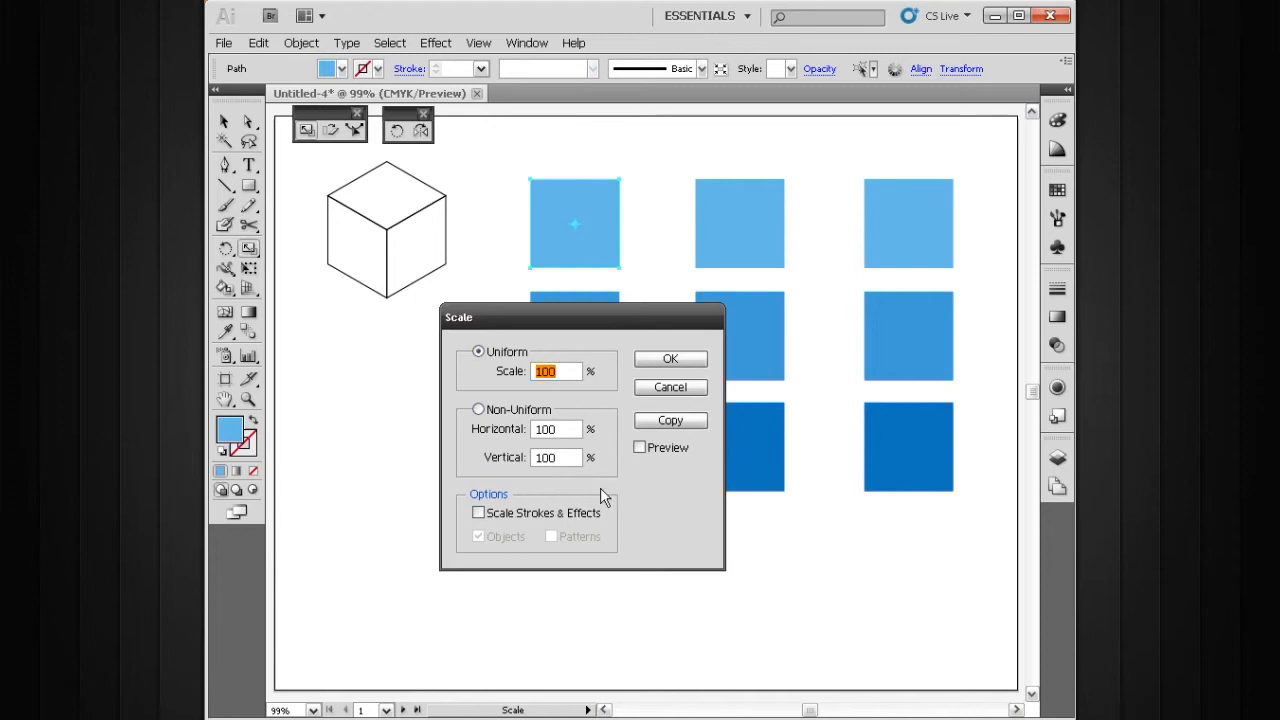
pyautogui.click(478, 409)
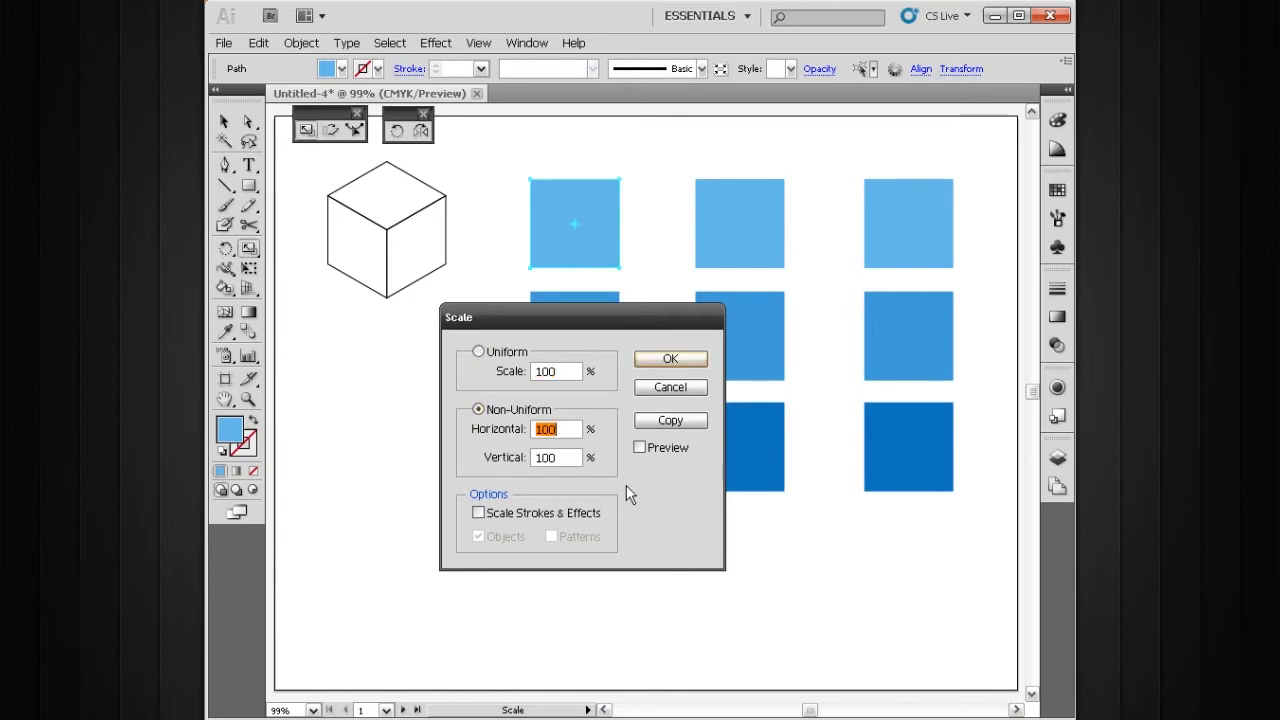
pyautogui.press('Tab')
pyautogui.write('86.602')
pyautogui.click(674, 359)
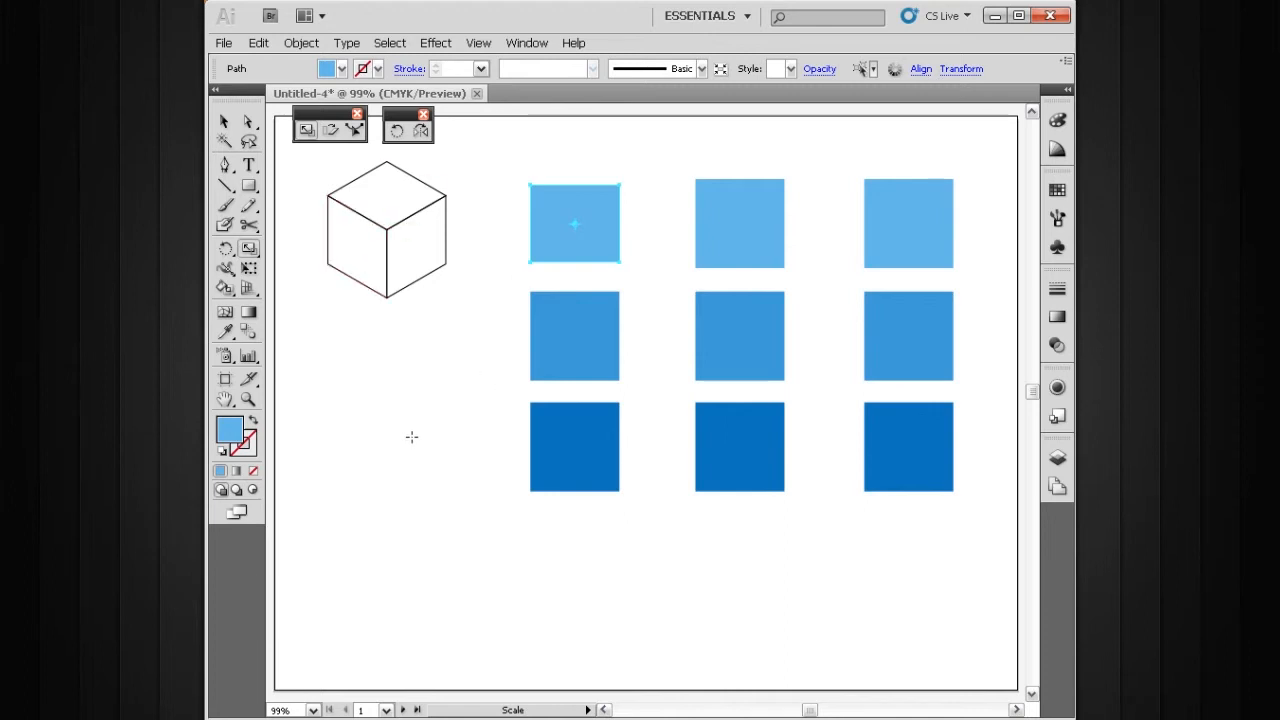
# - Shear the scaled light blue shape by -30° along the horizontal axis
pyautogui.doubleClick(331, 131)
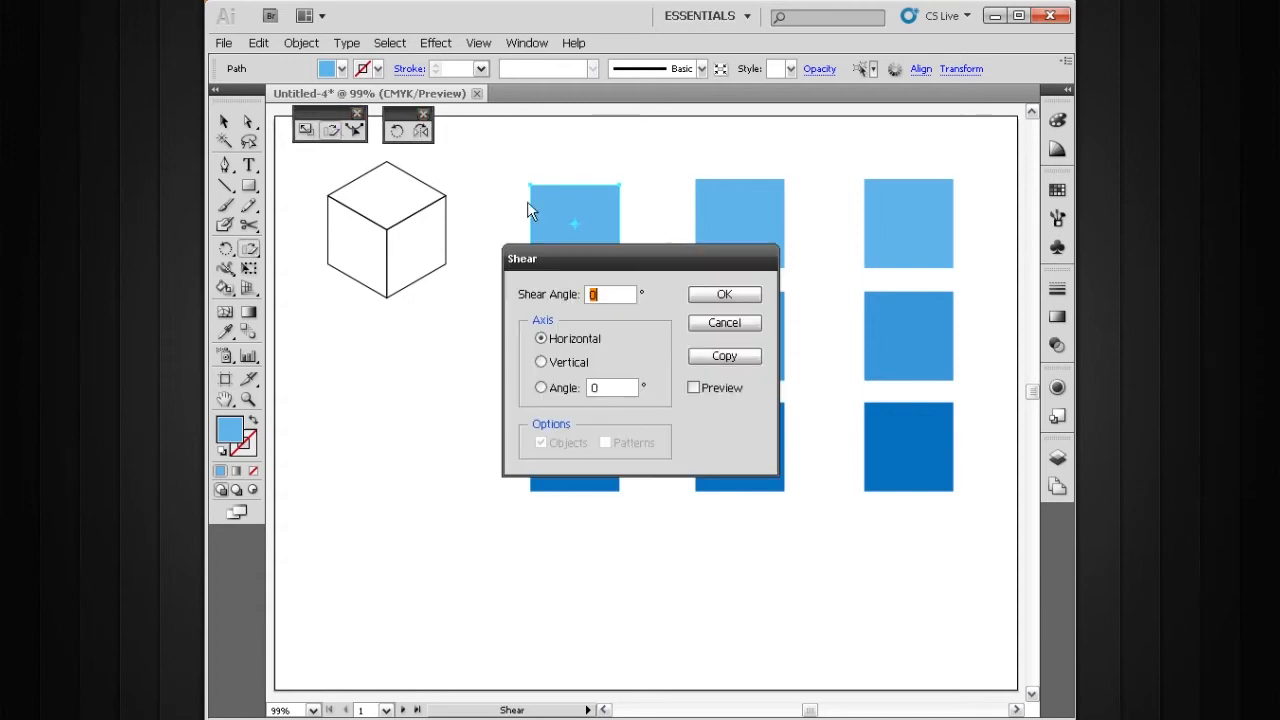
pyautogui.moveTo(619, 259); pyautogui.dragTo(547, 337)
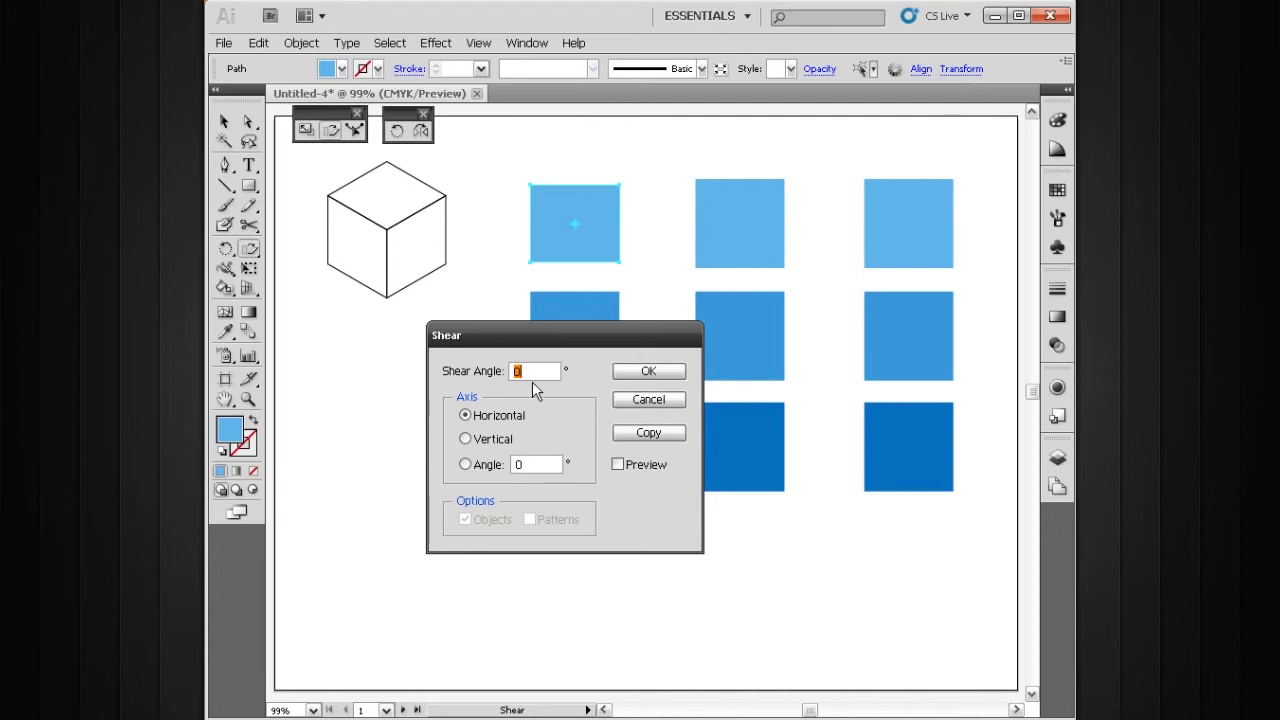
pyautogui.write('-30')
pyautogui.click(670, 376)
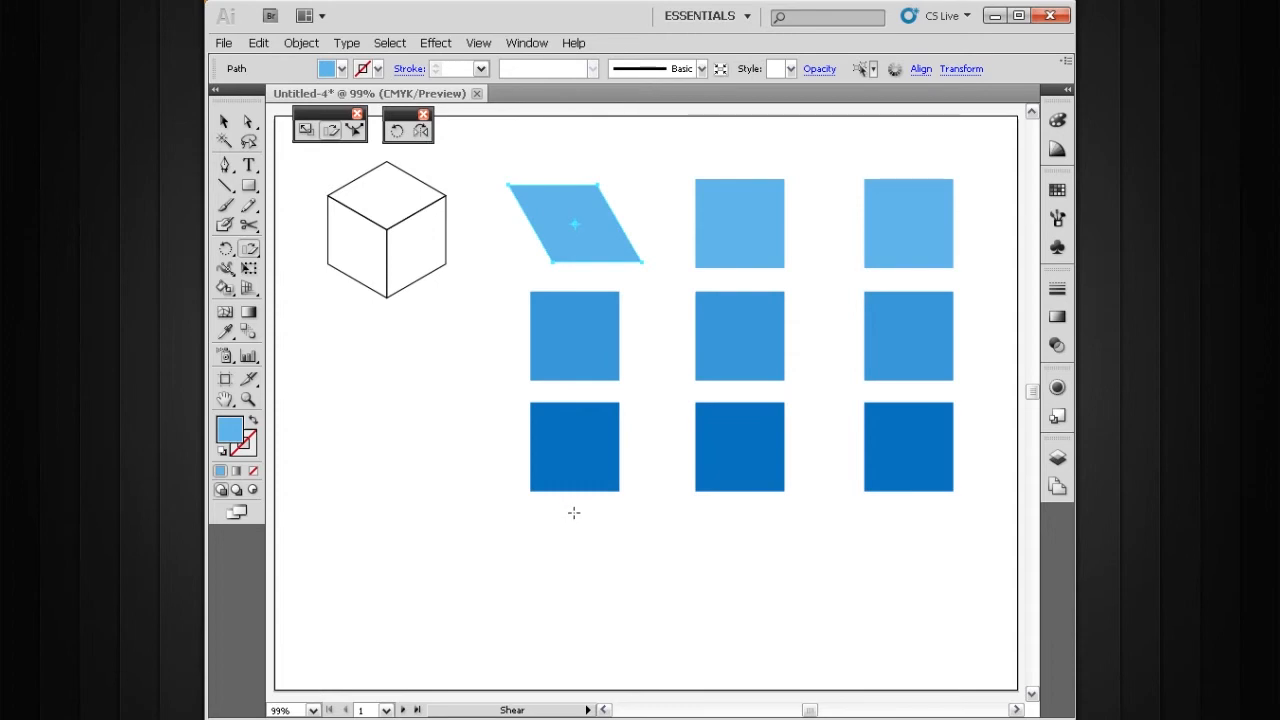
# - Rotate the light blue shape by -30° and move it below the cube outline as the left face
pyautogui.doubleClick(397, 131)
pyautogui.moveTo(630, 301); pyautogui.dragTo(483, 421)
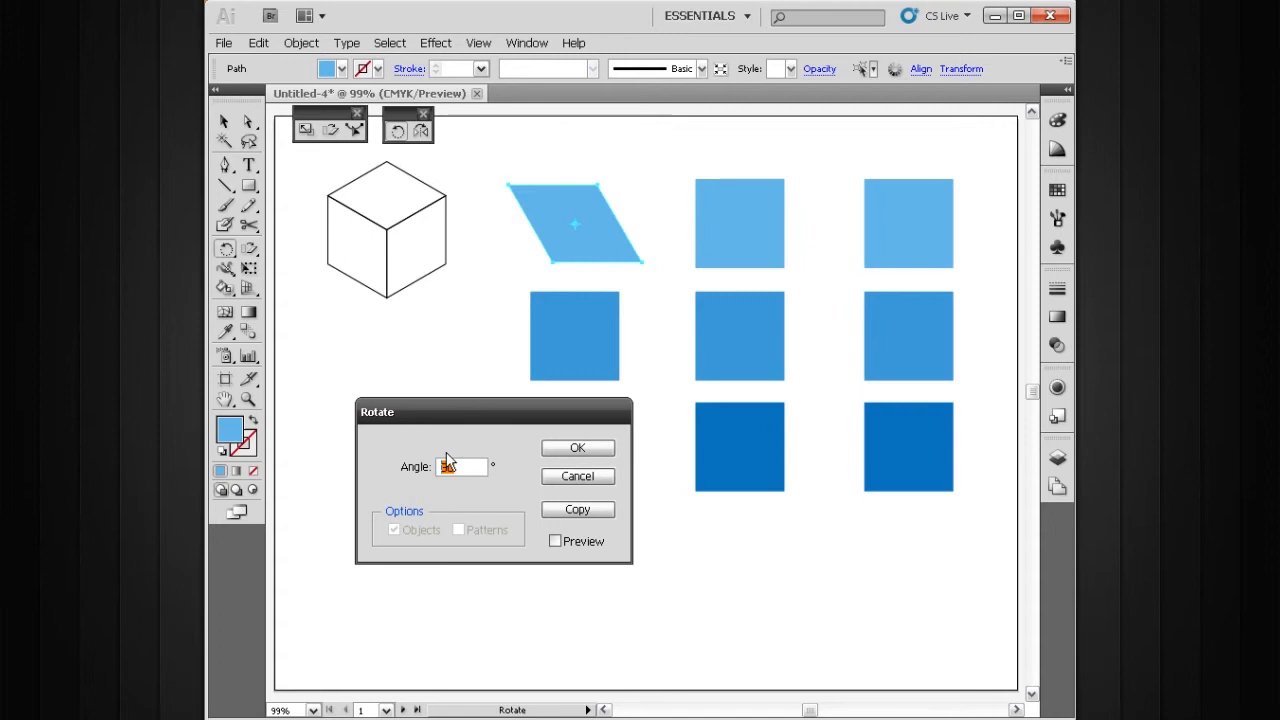
pyautogui.write('-30')
pyautogui.click(580, 448)
pyautogui.press('v')
pyautogui.moveTo(580, 217); pyautogui.dragTo(376, 373)
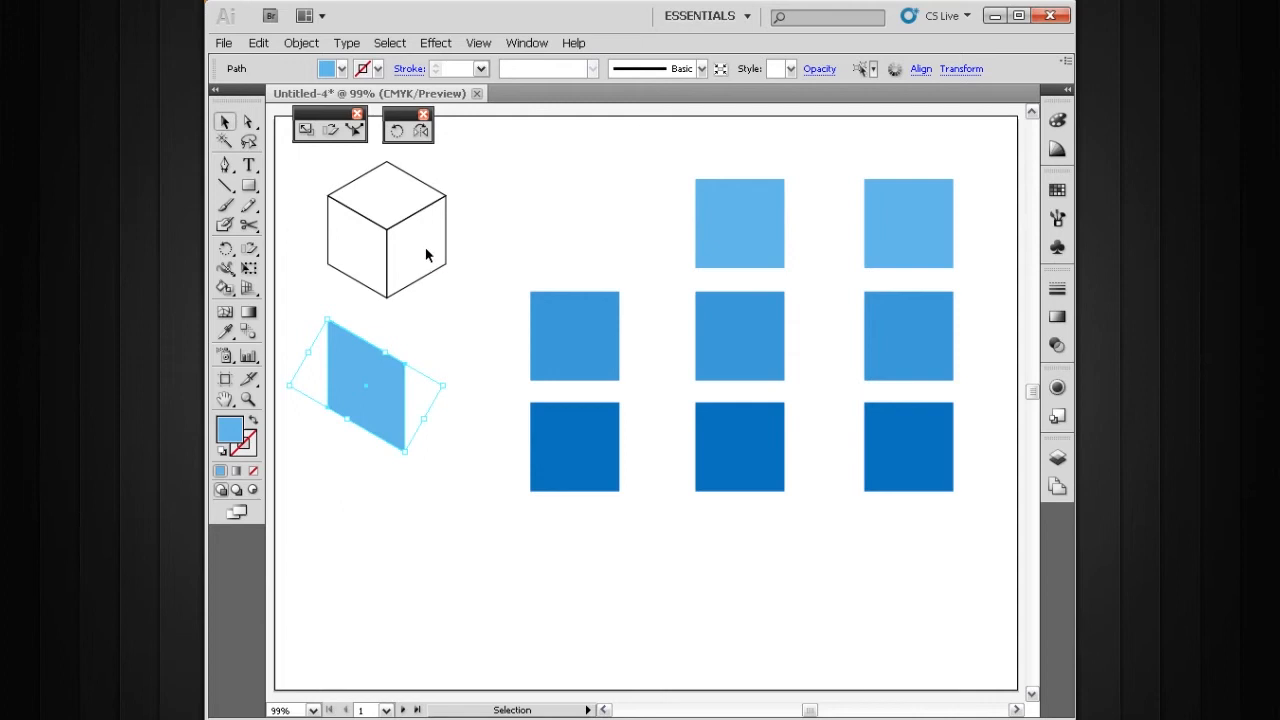
# - Scale the first column's medium blue square to 100% horizontal and 86.602% vertical, and shear it 30° along the horizontal axis
pyautogui.click(557, 356)
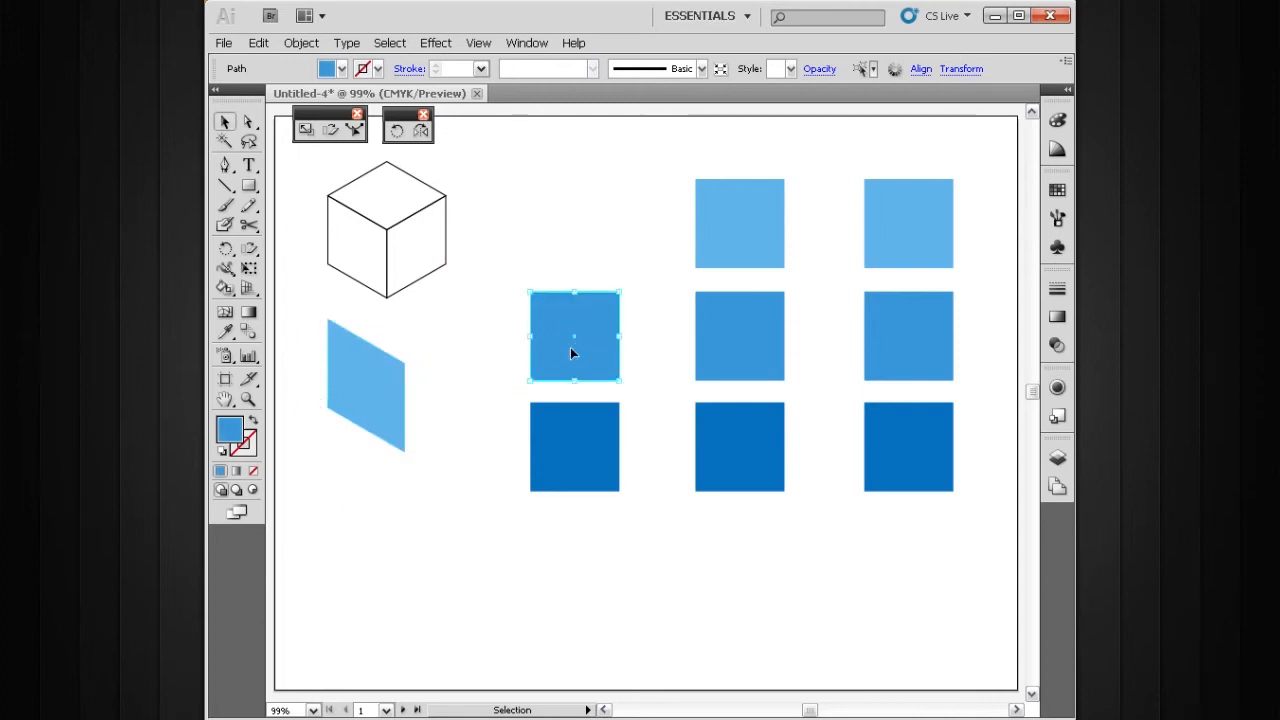
pyautogui.doubleClick(306, 129)
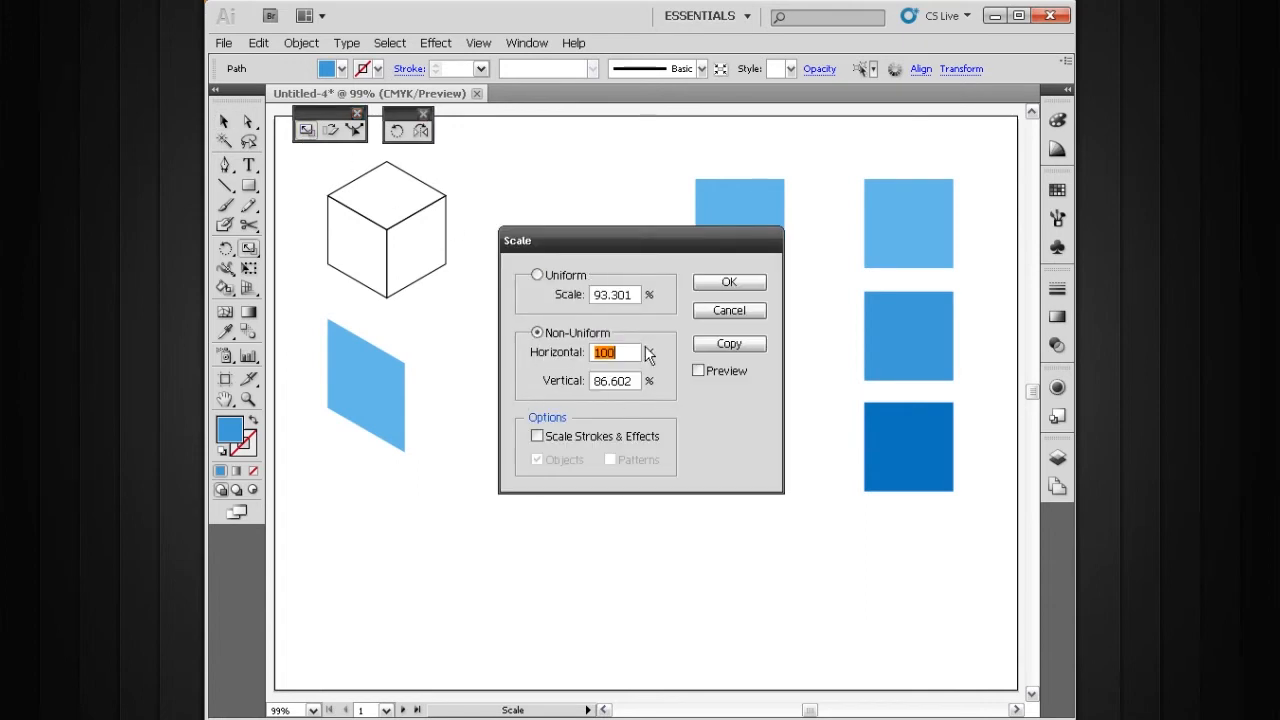
pyautogui.click(724, 284)
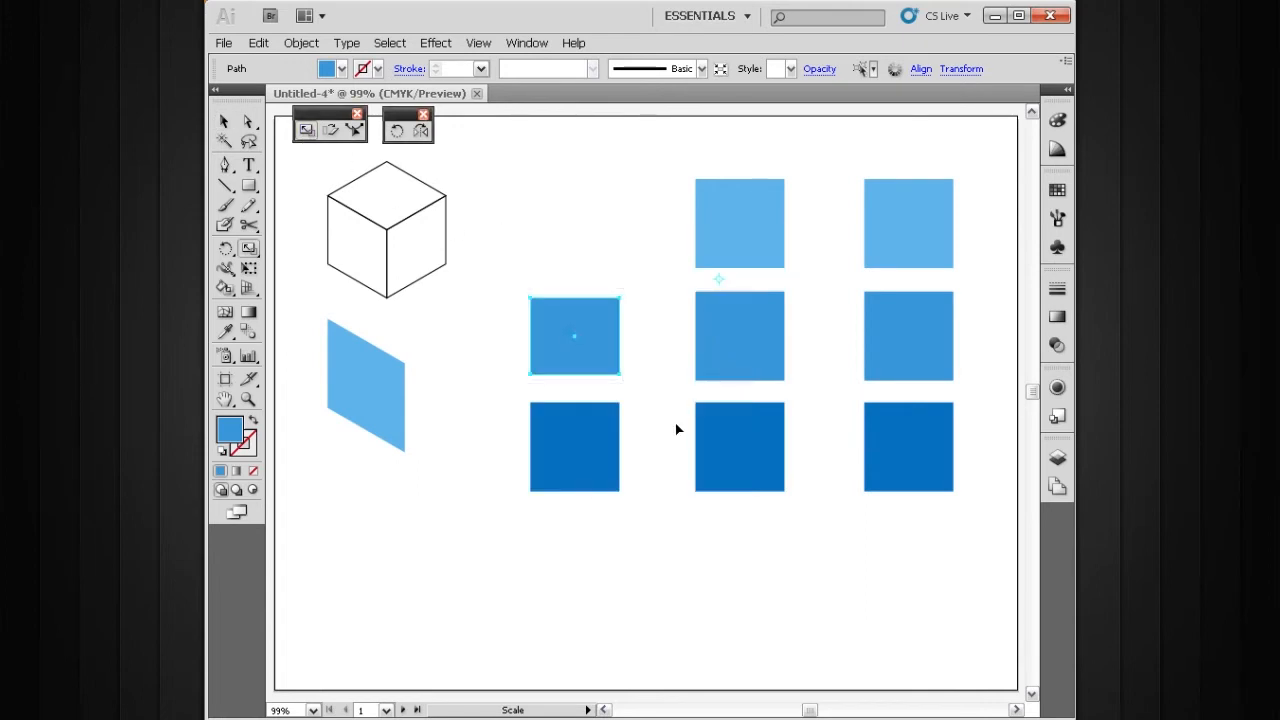
pyautogui.doubleClick(330, 129)
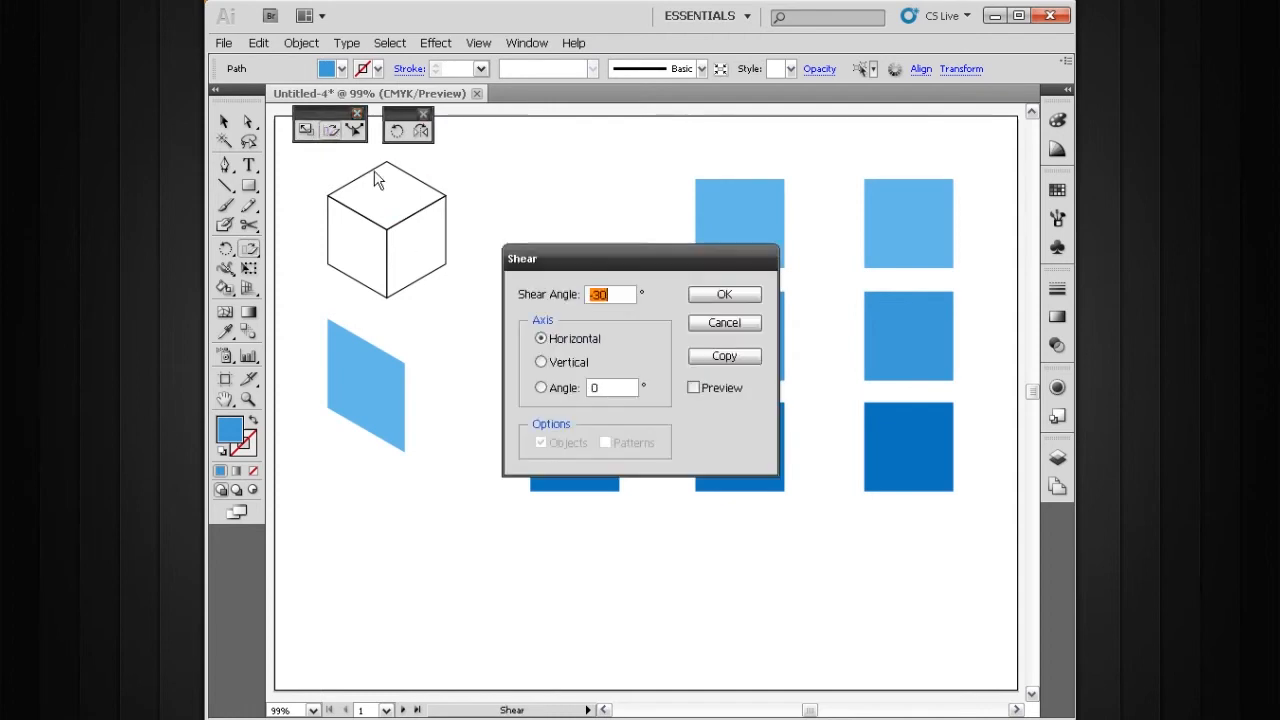
pyautogui.moveTo(660, 258)
pyautogui.mouseDown()
pyautogui.moveTo(712, 362)
pyautogui.moveTo(817, 389)
pyautogui.mouseUp()
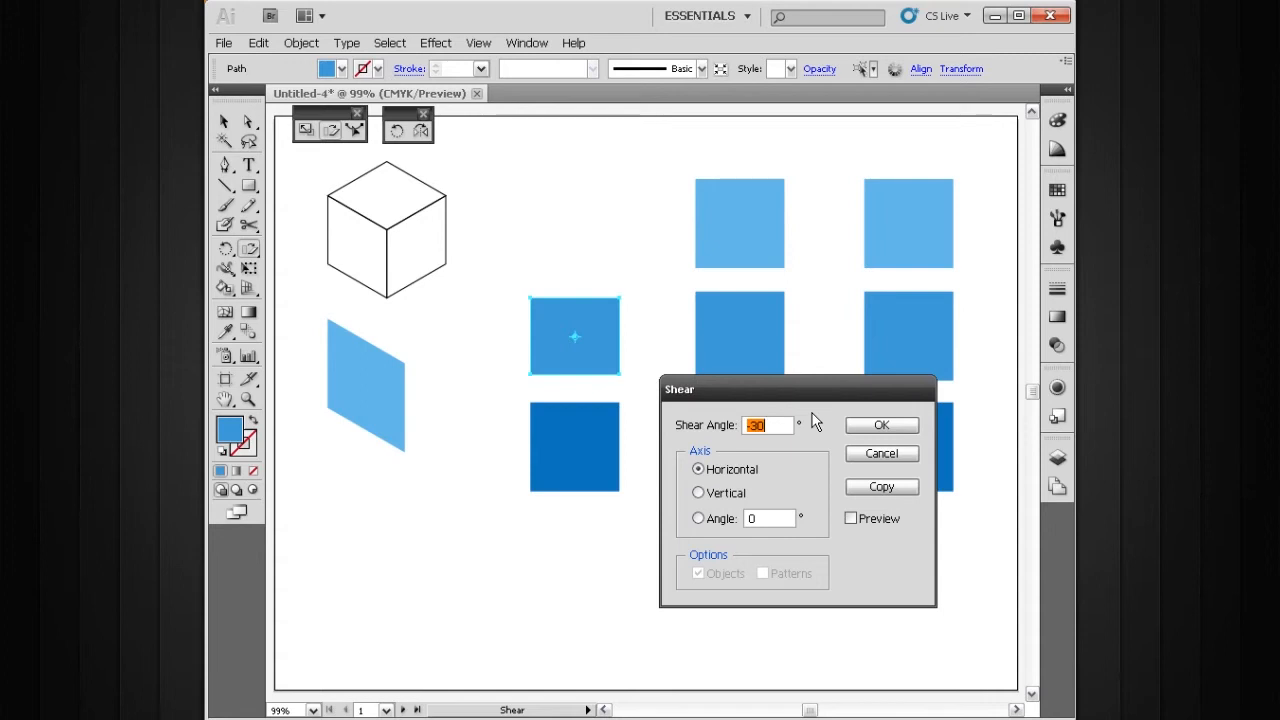
pyautogui.write('0')
pyautogui.click(866, 430)
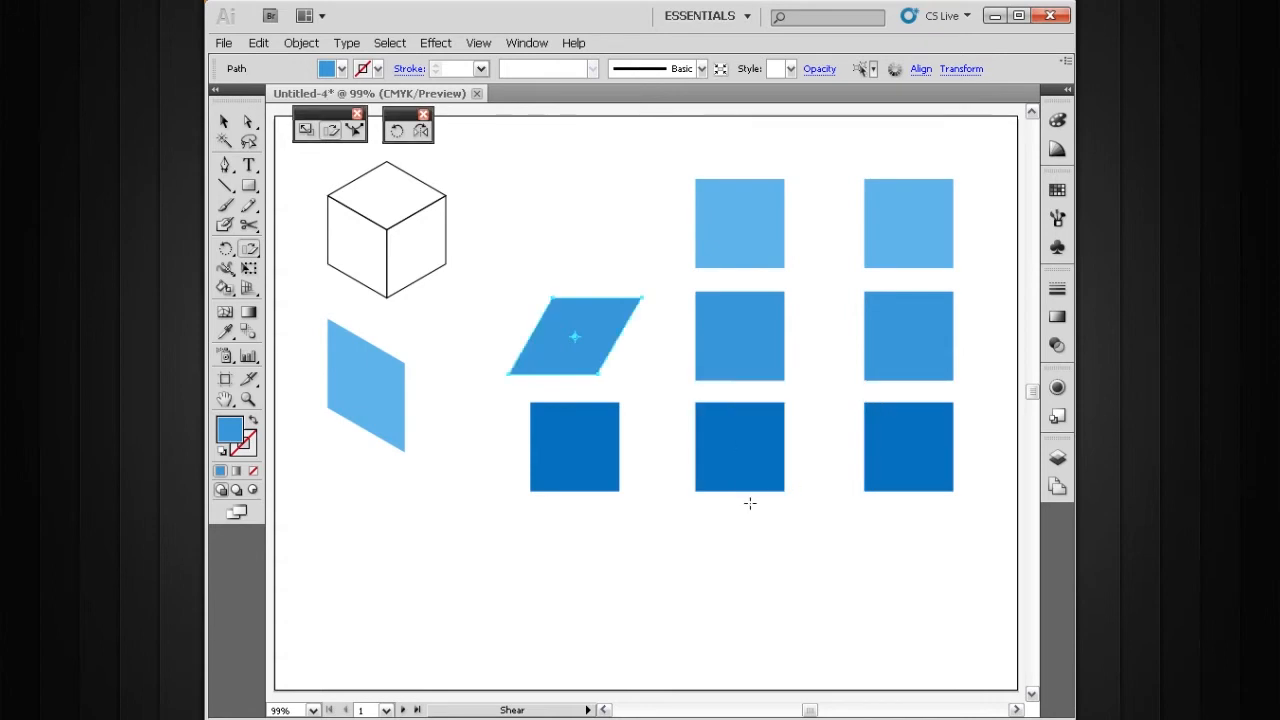
# - Rotate the medium blue shape by 30° and join it to the light blue face's right edge as the right face
pyautogui.click(399, 132)
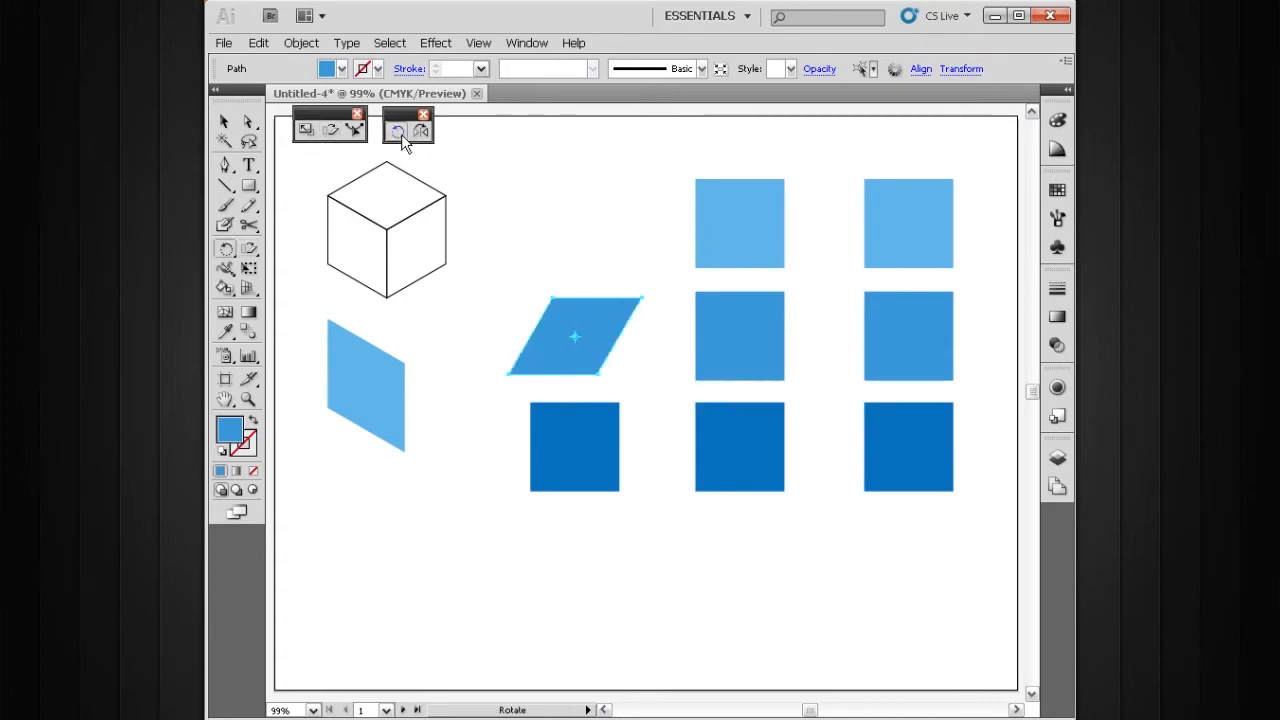
pyautogui.doubleClick(404, 135)
pyautogui.moveTo(644, 288); pyautogui.dragTo(712, 303)
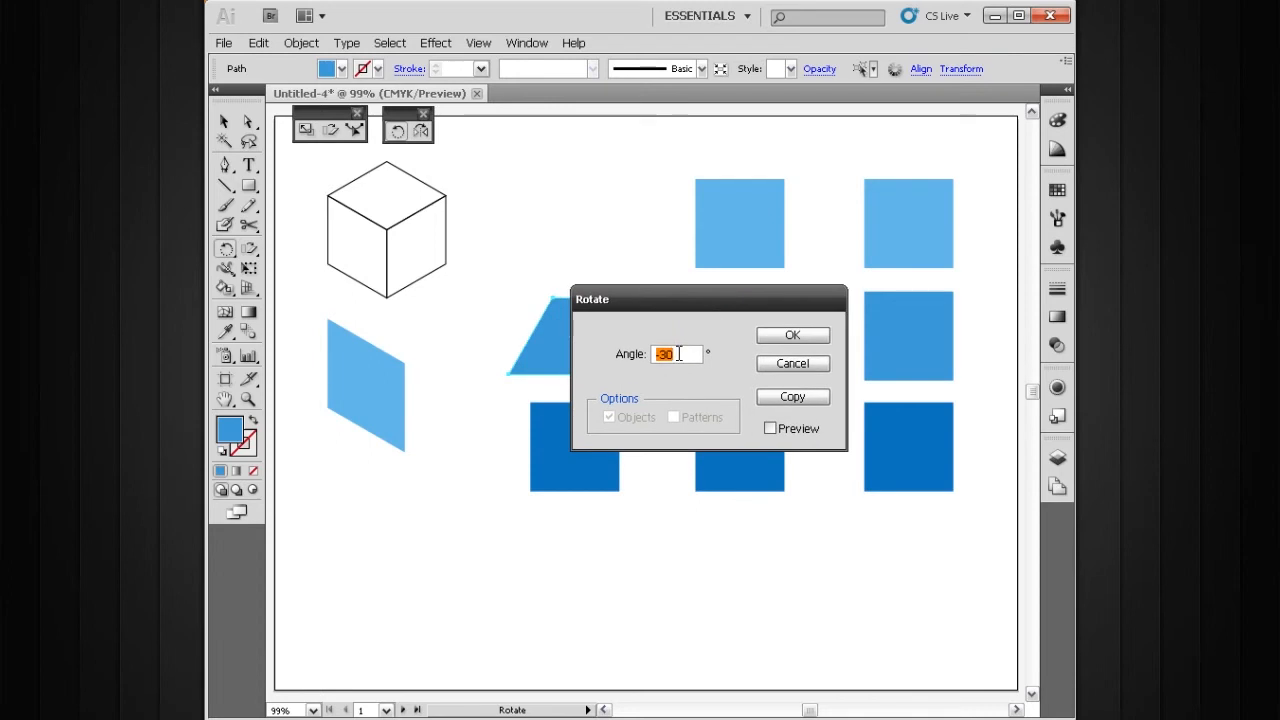
pyautogui.doubleClick(672, 350)
pyautogui.write('30')
pyautogui.press('Return')
pyautogui.press('v')
pyautogui.click(509, 300)
pyautogui.moveTo(576, 319); pyautogui.dragTo(454, 392)
pyautogui.click(541, 374)
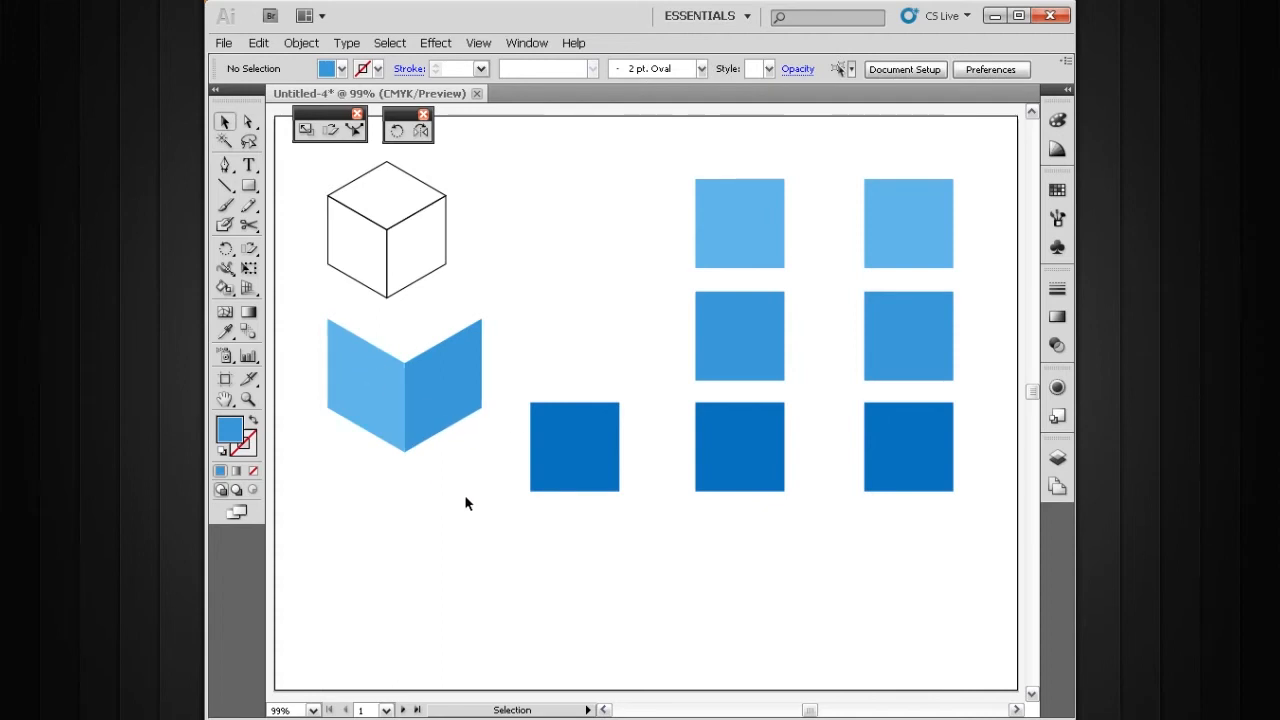
# - Scale the first column's dark blue square to 100% horizontal and 86.602% vertical, and shear it 30° along the horizontal axis
pyautogui.moveTo(631, 360); pyautogui.dragTo(528, 550)
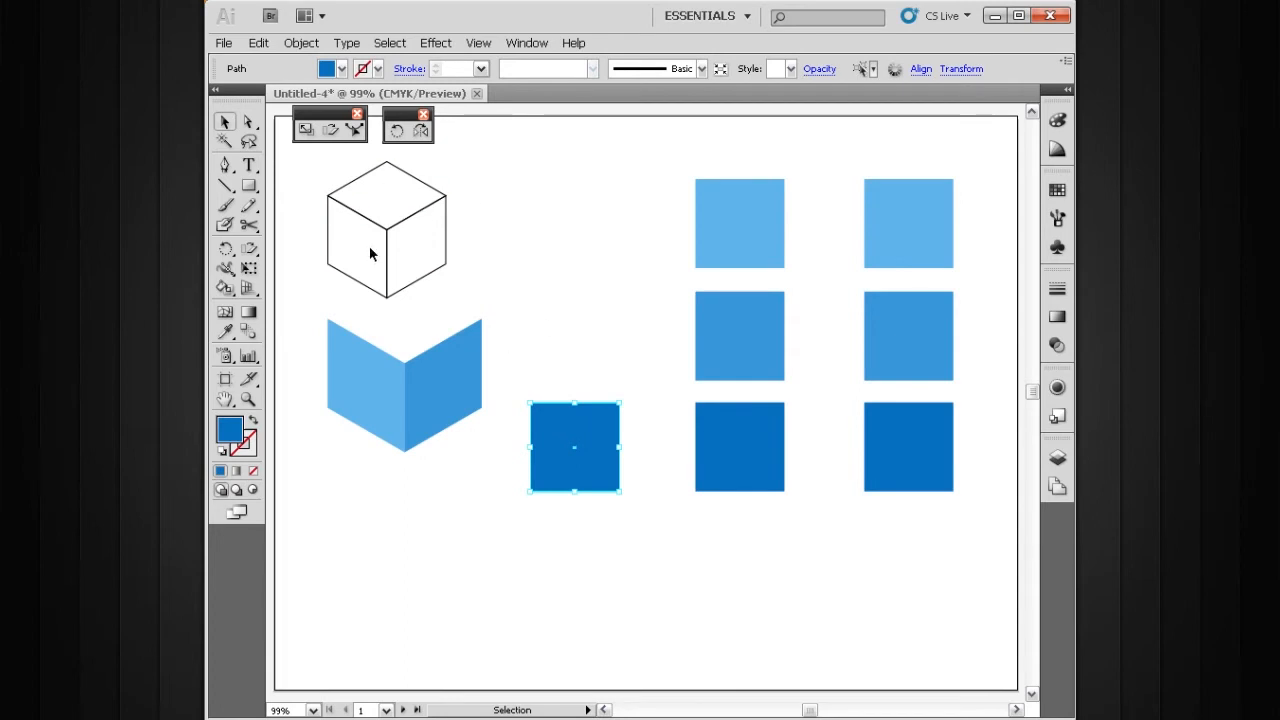
pyautogui.doubleClick(306, 130)
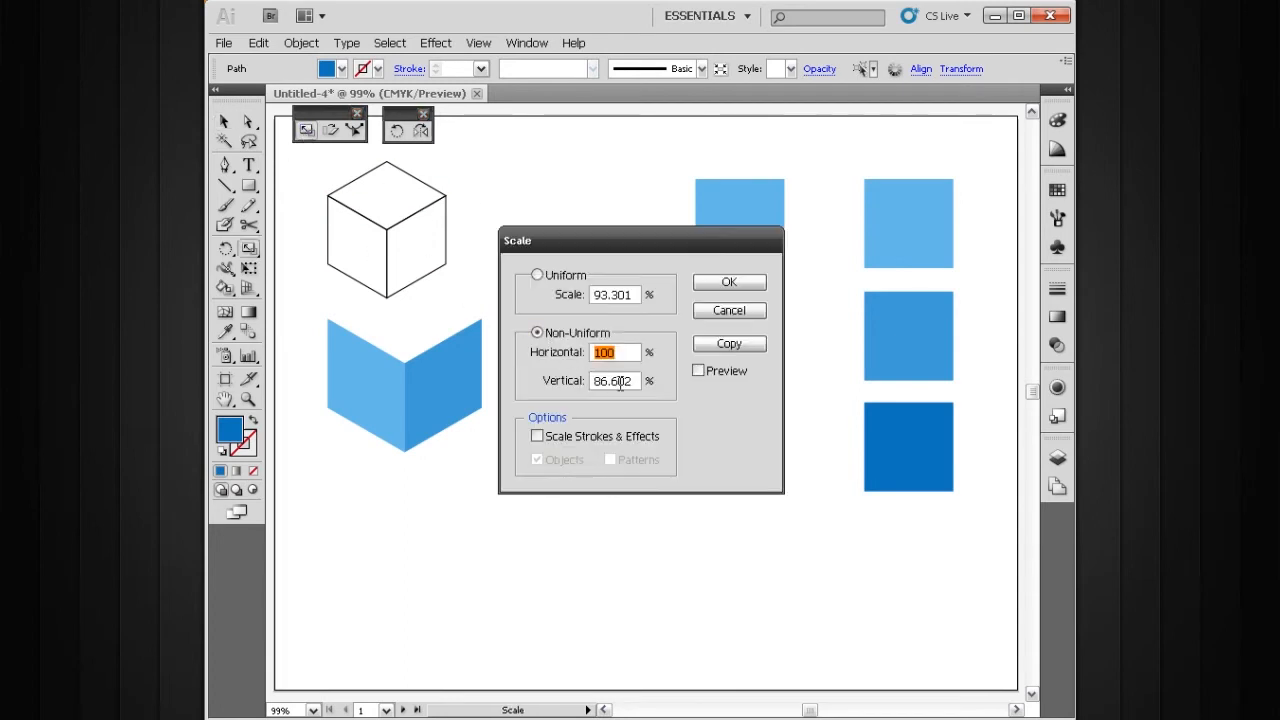
pyautogui.click(706, 288)
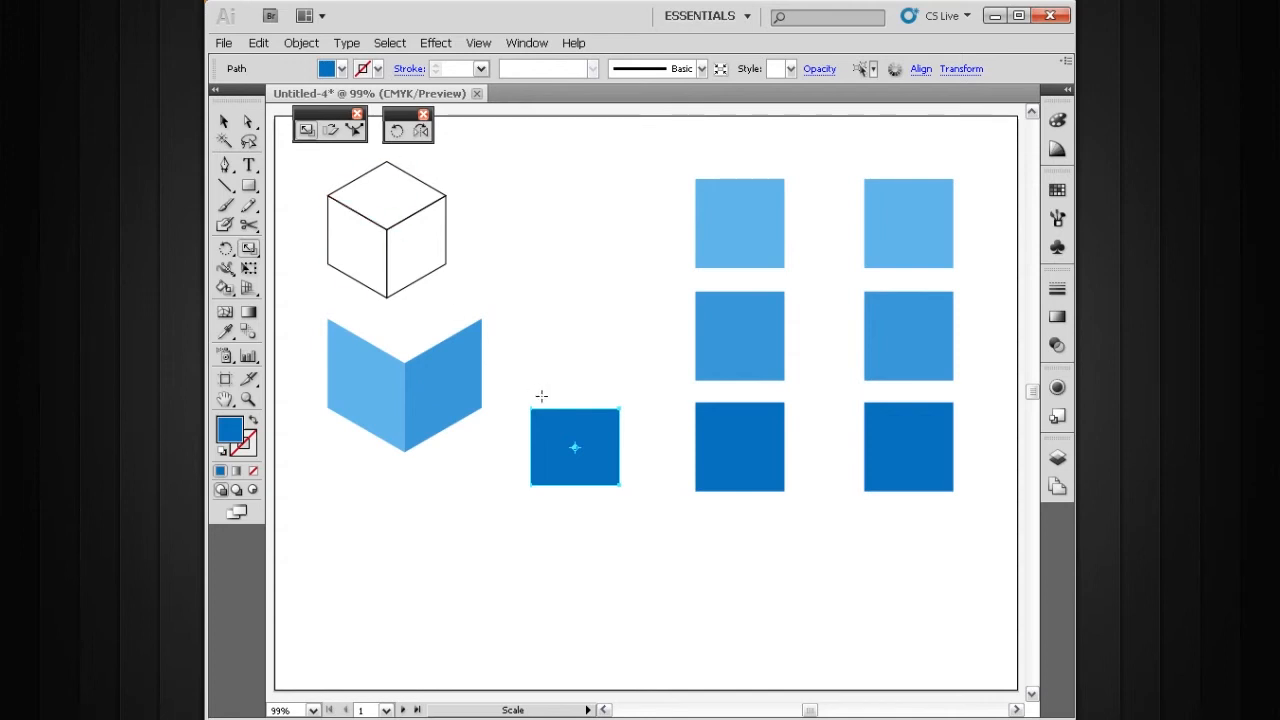
pyautogui.press('v')
pyautogui.moveTo(621, 374); pyautogui.dragTo(527, 502)
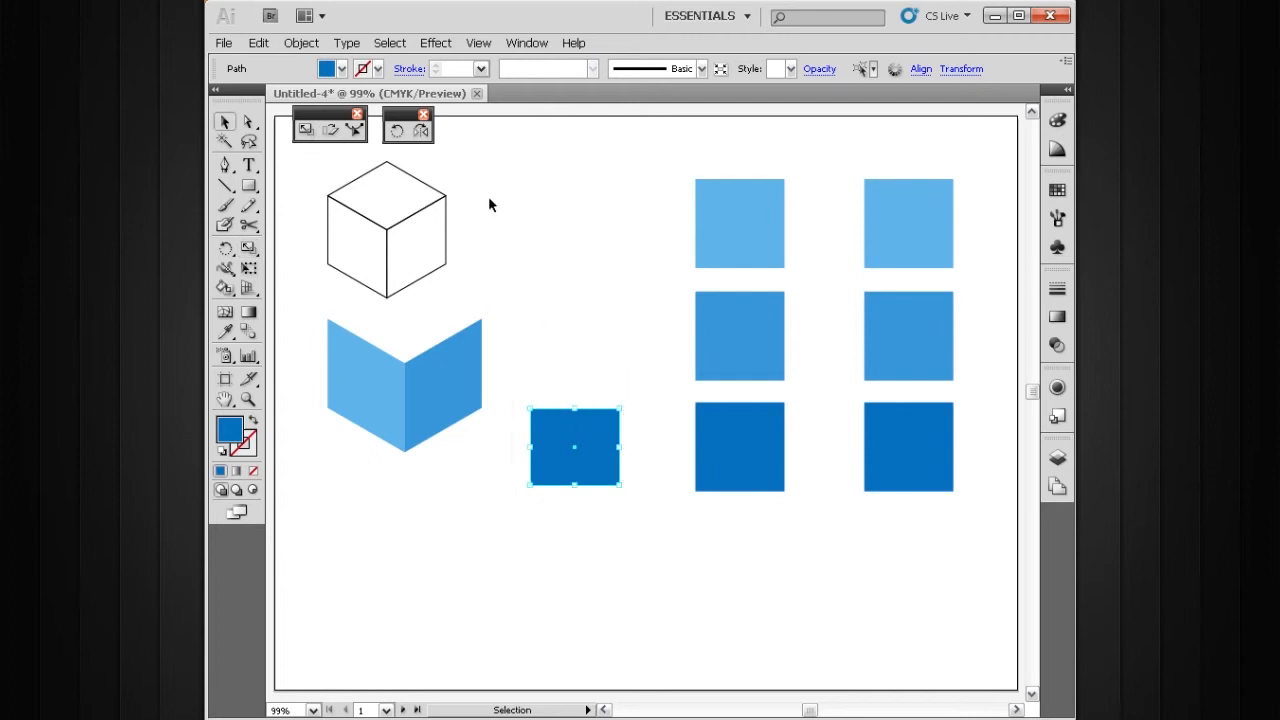
pyautogui.doubleClick(331, 131)
pyautogui.moveTo(612, 258); pyautogui.dragTo(755, 175)
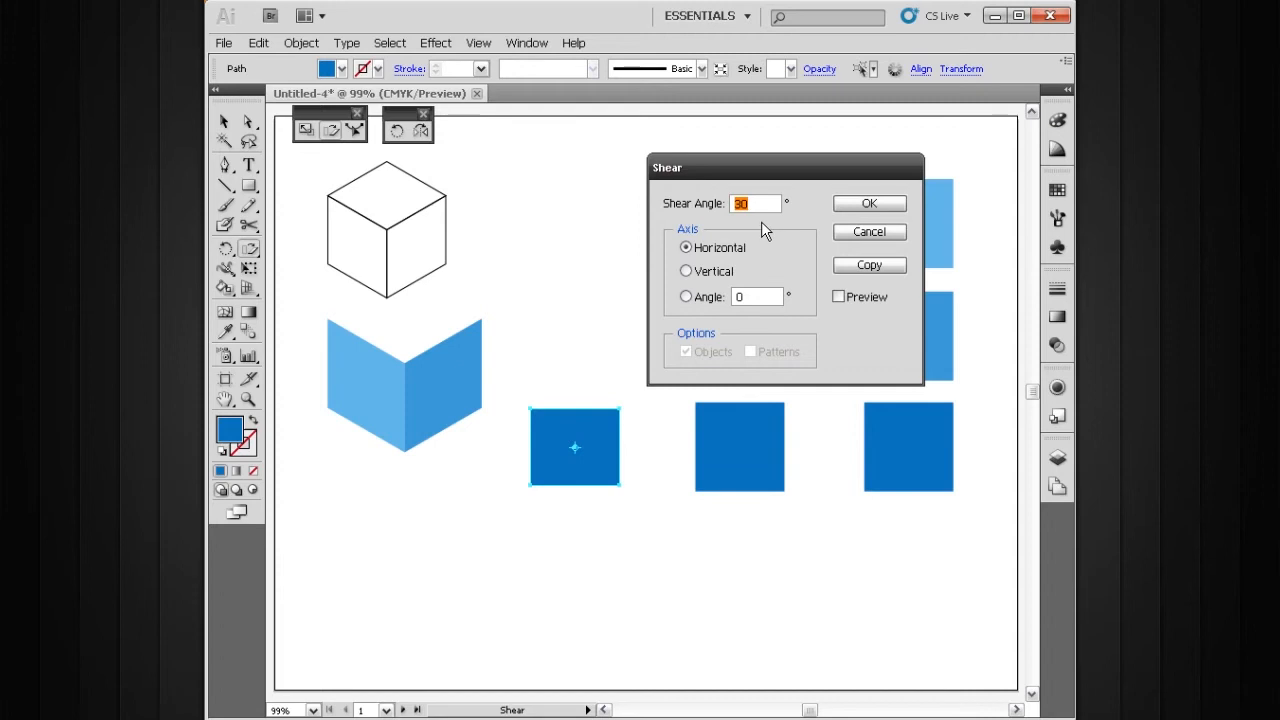
pyautogui.click(857, 212)
# - Rotate the sheared dark blue shape by -30° to form the cube's top face
pyautogui.doubleClick(396, 131)
pyautogui.click(590, 346)
pyautogui.write('-30')
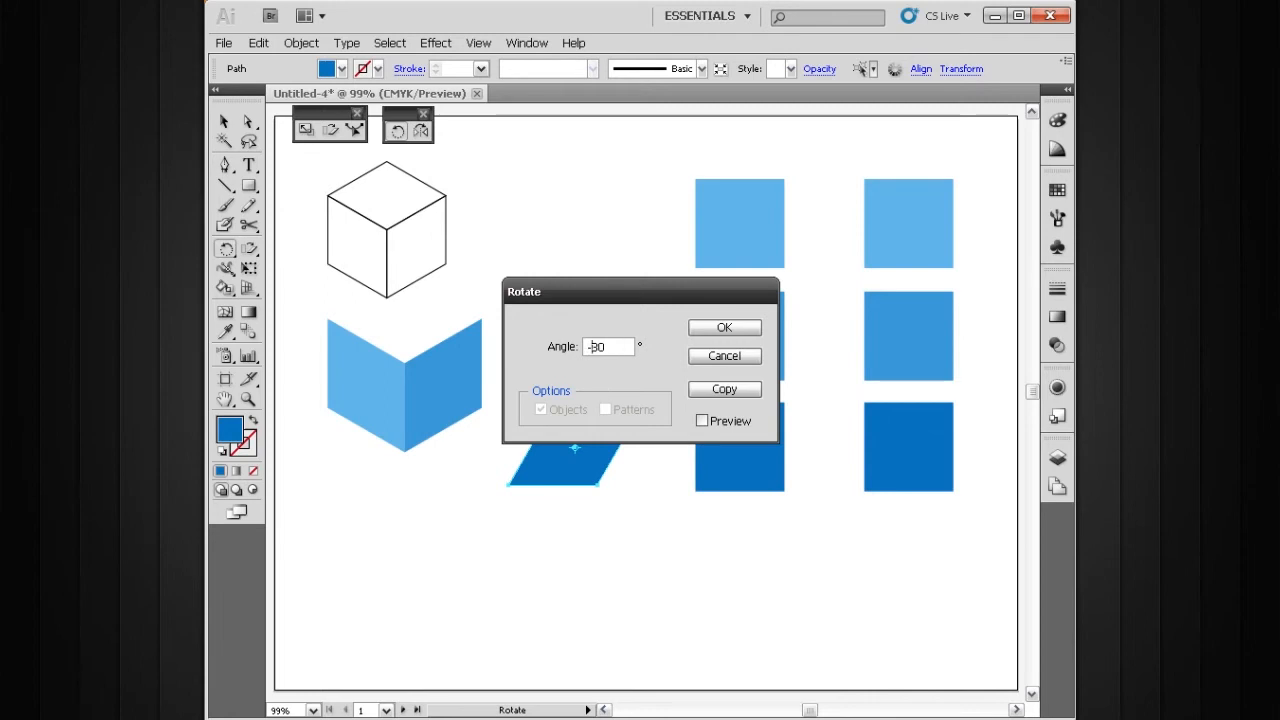
pyautogui.click(705, 327)
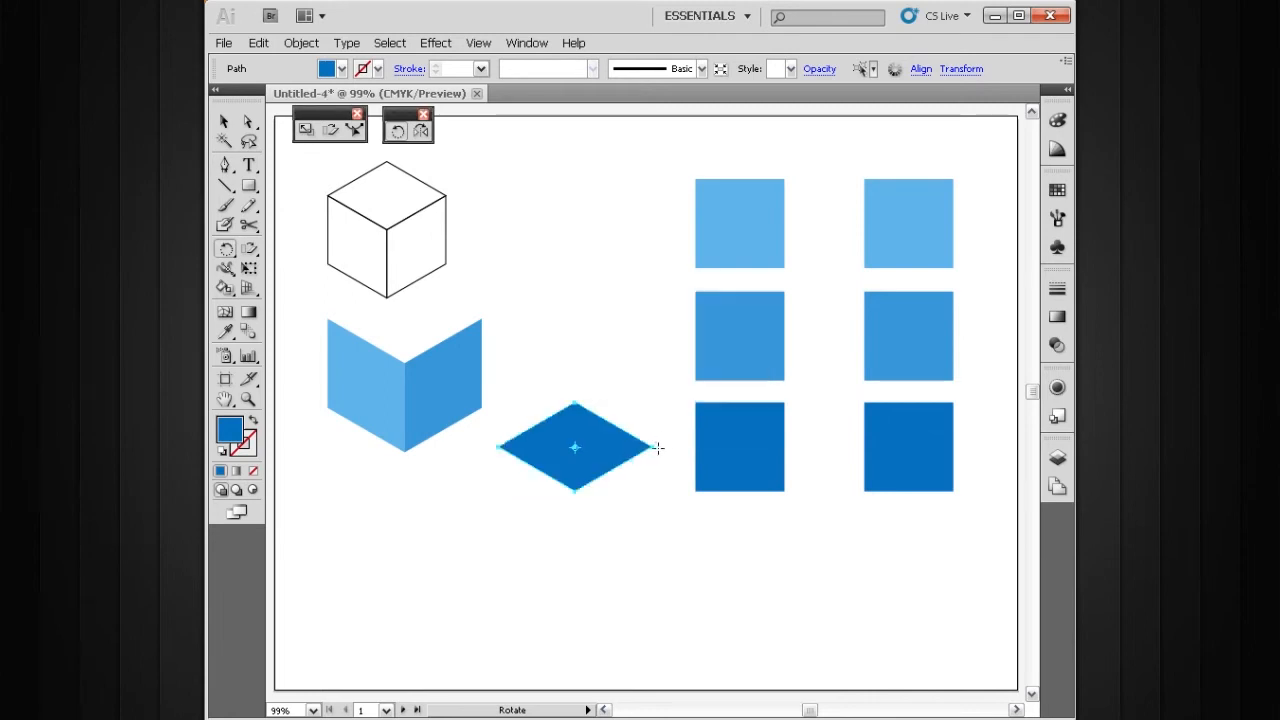
# - Move the two joined side faces down and fit the dark blue rhombus onto their upper edges to complete the cube
pyautogui.press('v')
pyautogui.moveTo(534, 446); pyautogui.dragTo(595, 456)
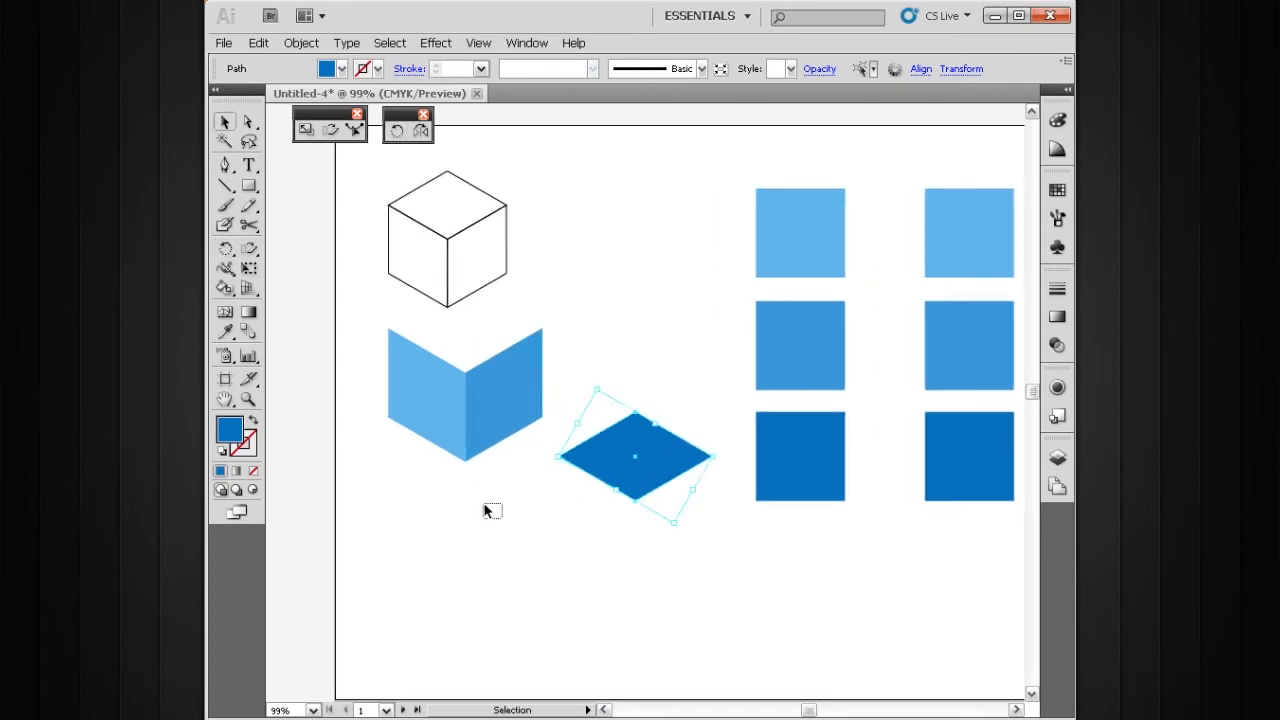
pyautogui.click(491, 423)
pyautogui.moveTo(491, 423); pyautogui.dragTo(484, 540)
pyautogui.moveTo(641, 481); pyautogui.dragTo(482, 463)
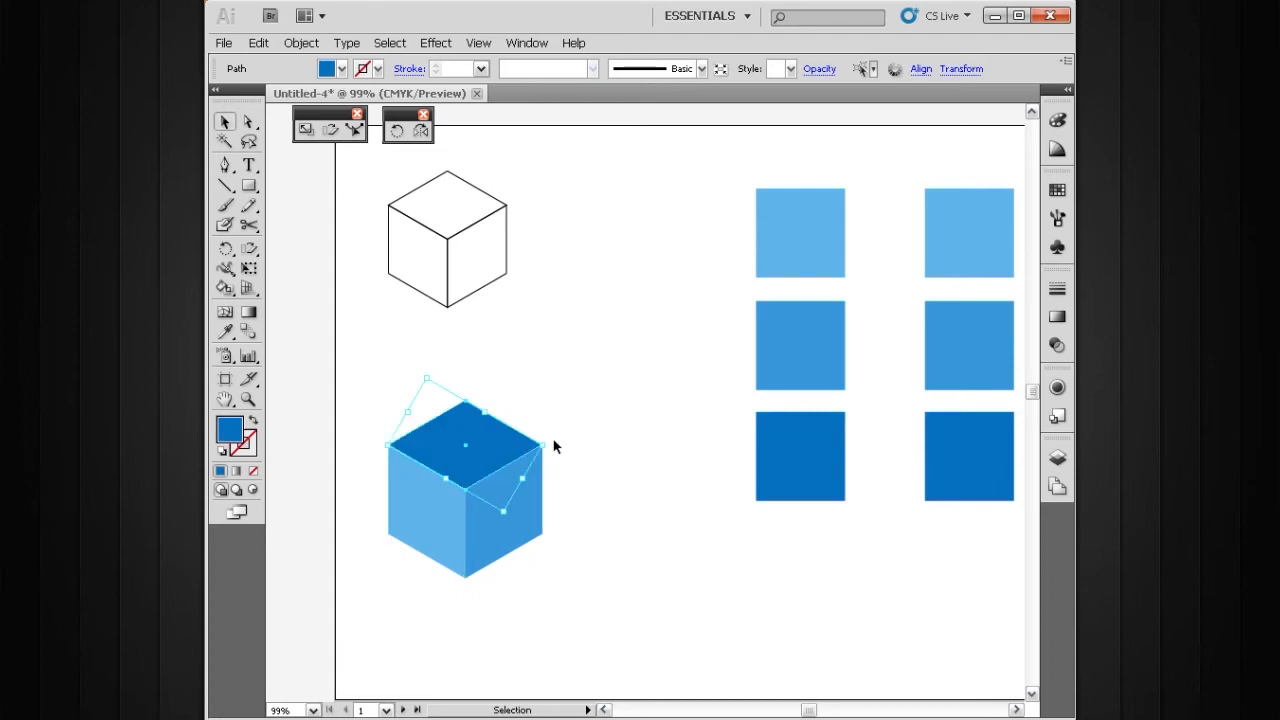
pyautogui.click(650, 470)
pyautogui.moveTo(677, 509); pyautogui.dragTo(644, 486)
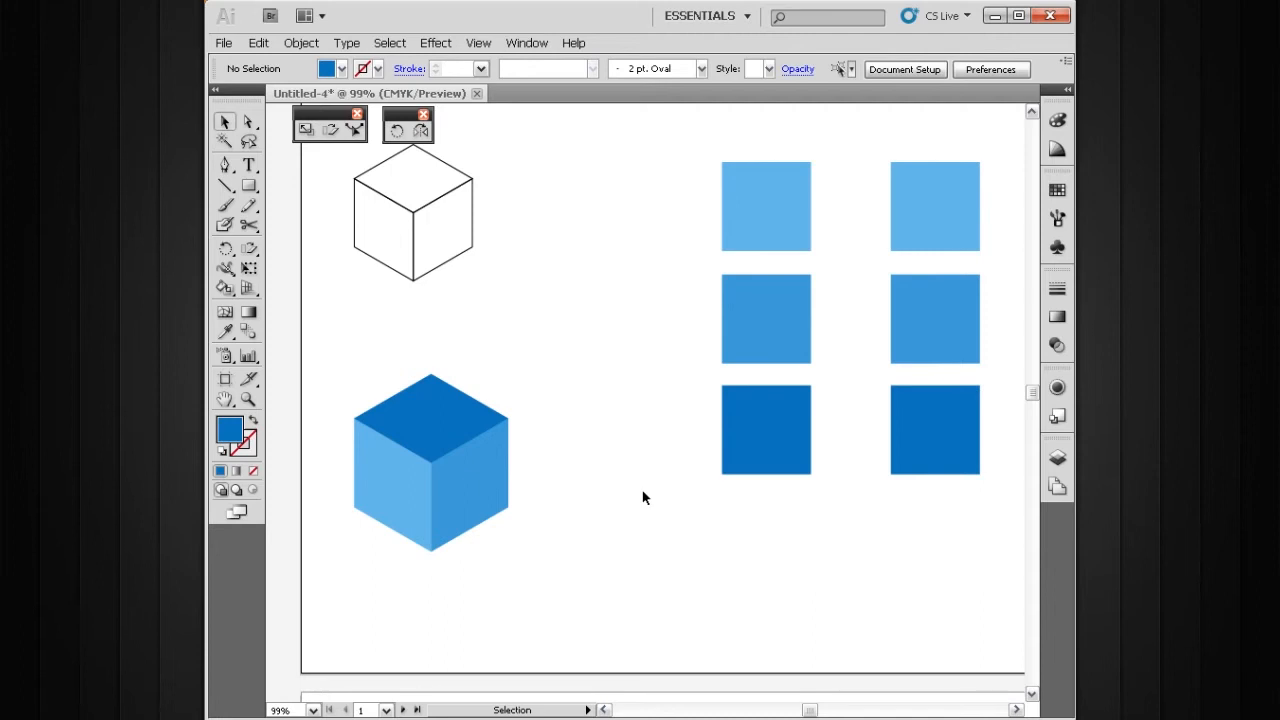
# - Show the Actions list and look through the actions in the Default Actions set
pyautogui.click(526, 43)
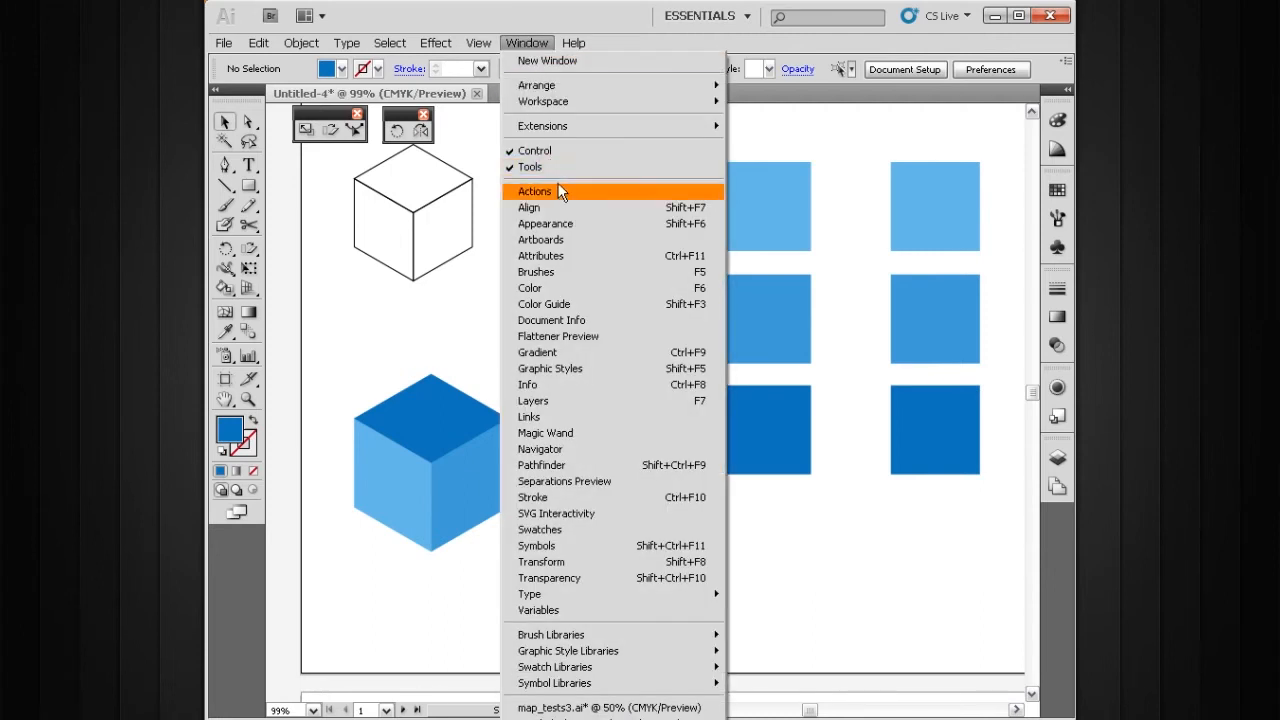
pyautogui.click(543, 197)
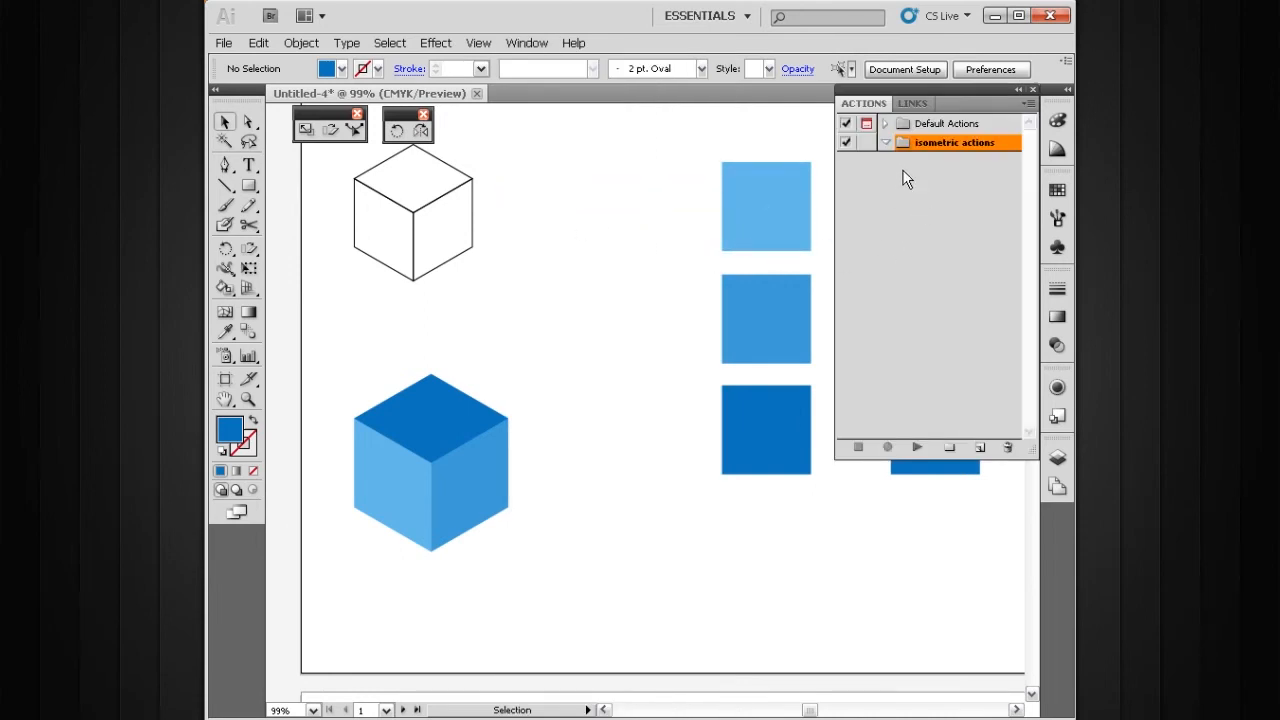
pyautogui.click(885, 124)
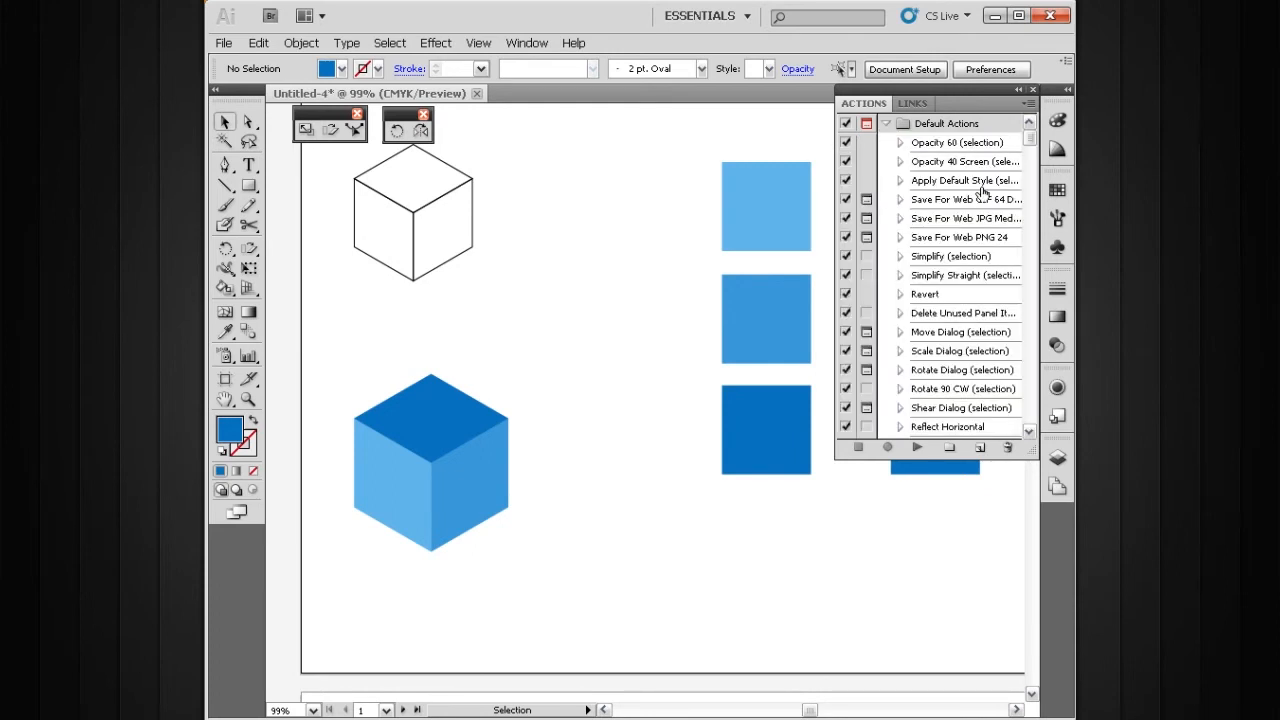
pyautogui.moveTo(1030, 145)
pyautogui.mouseDown()
pyautogui.moveTo(1031, 181)
pyautogui.moveTo(1045, 155)
pyautogui.moveTo(1026, 125)
pyautogui.mouseUp()
pyautogui.click(885, 124)
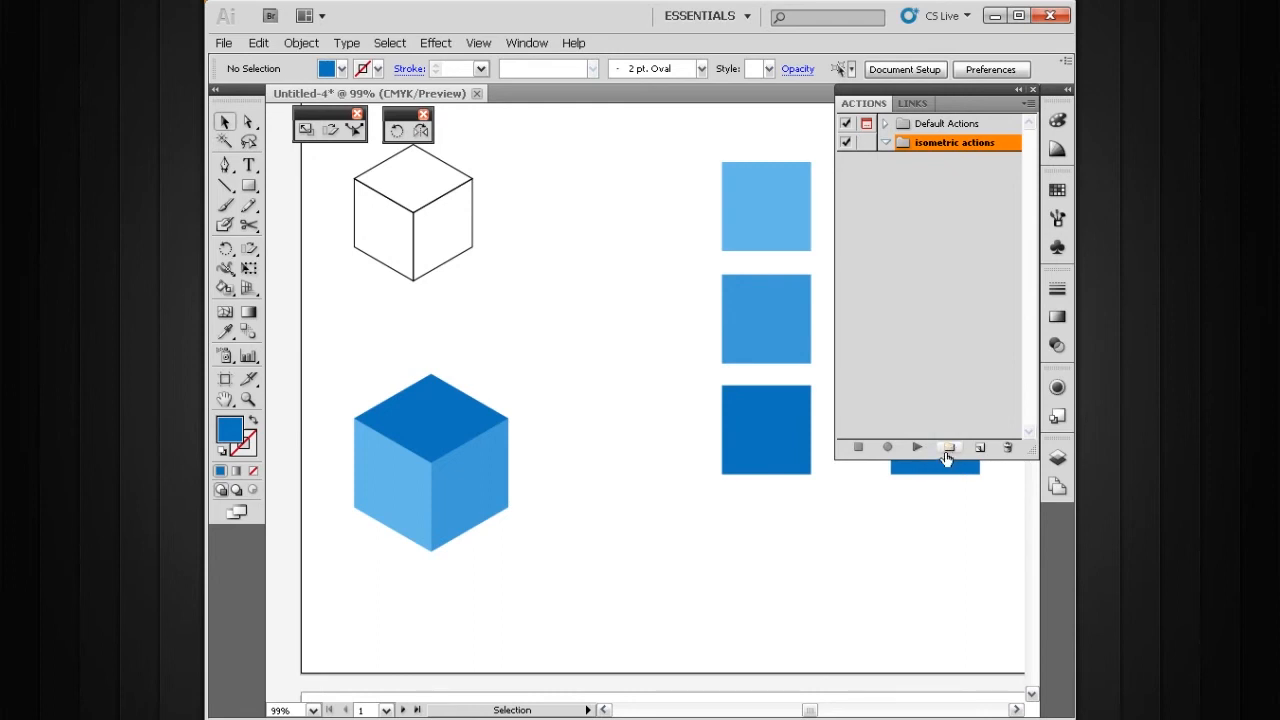
# - Select the first column's light blue square and start a new action named "isometric - left" in the isometric actions set
pyautogui.press('space')
pyautogui.moveTo(706, 409); pyautogui.dragTo(673, 472)
pyautogui.press('space')
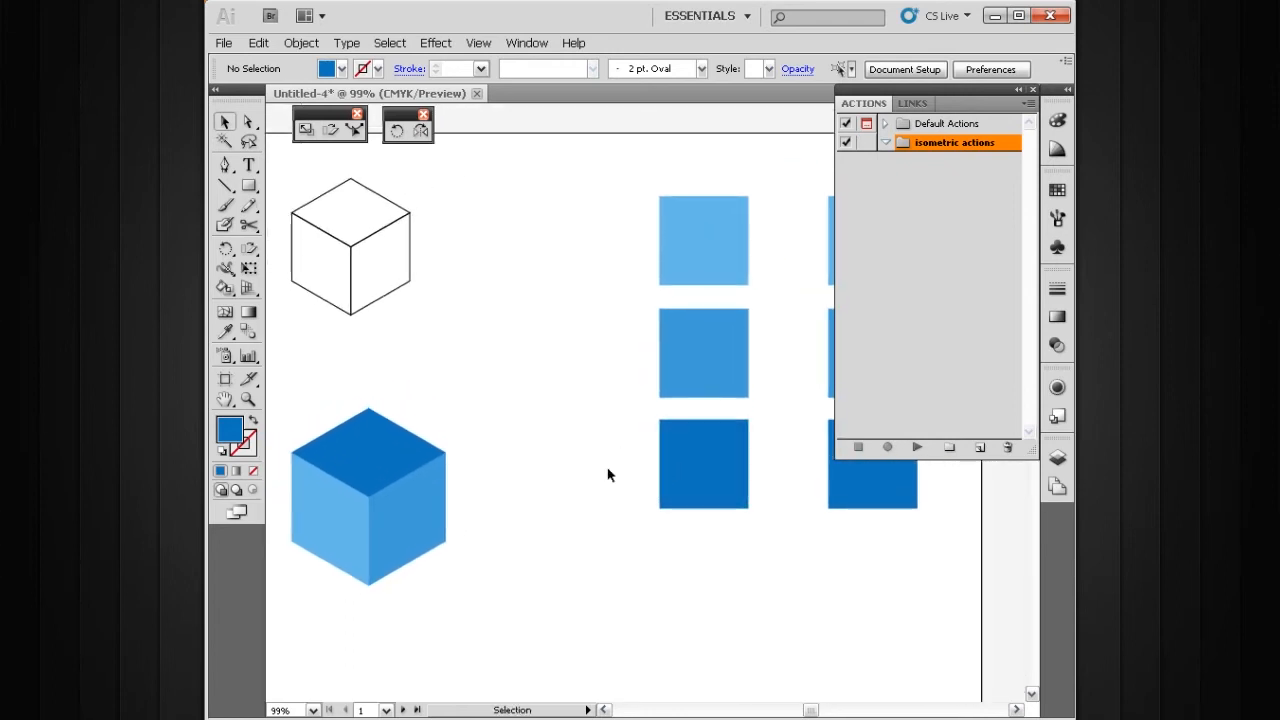
pyautogui.press('space')
pyautogui.moveTo(641, 406); pyautogui.dragTo(622, 429)
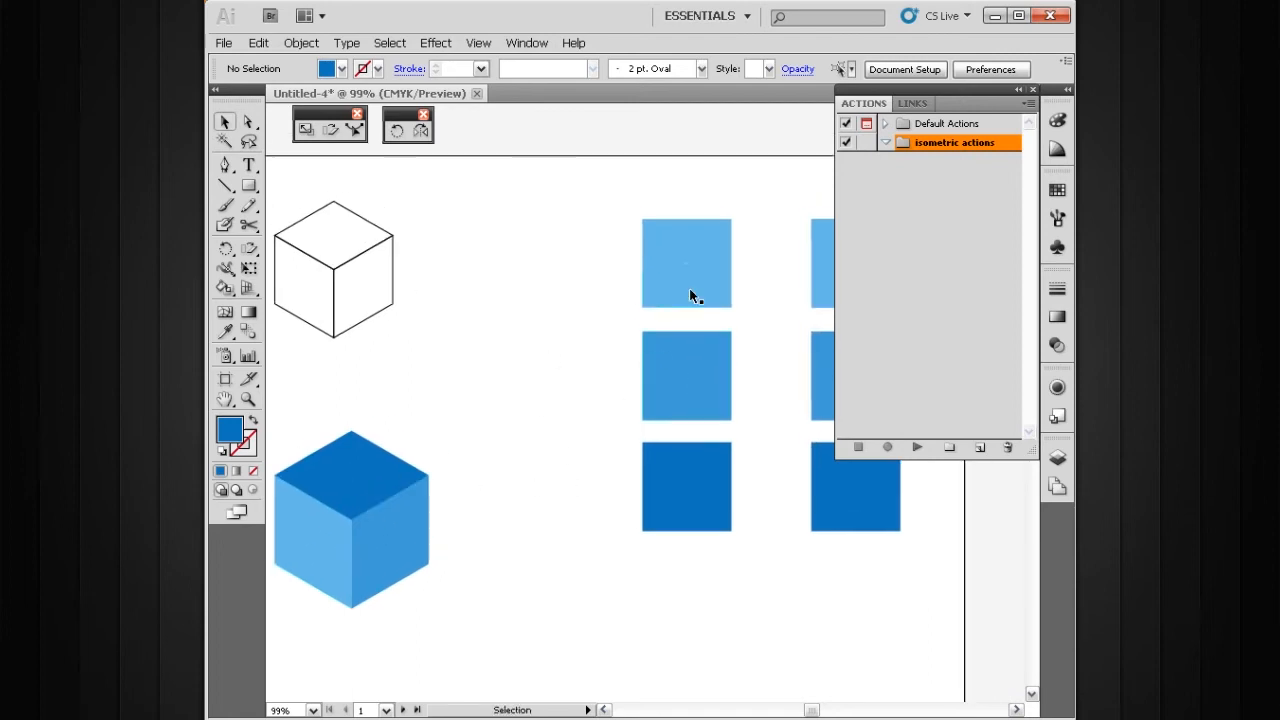
pyautogui.moveTo(756, 190); pyautogui.dragTo(610, 311)
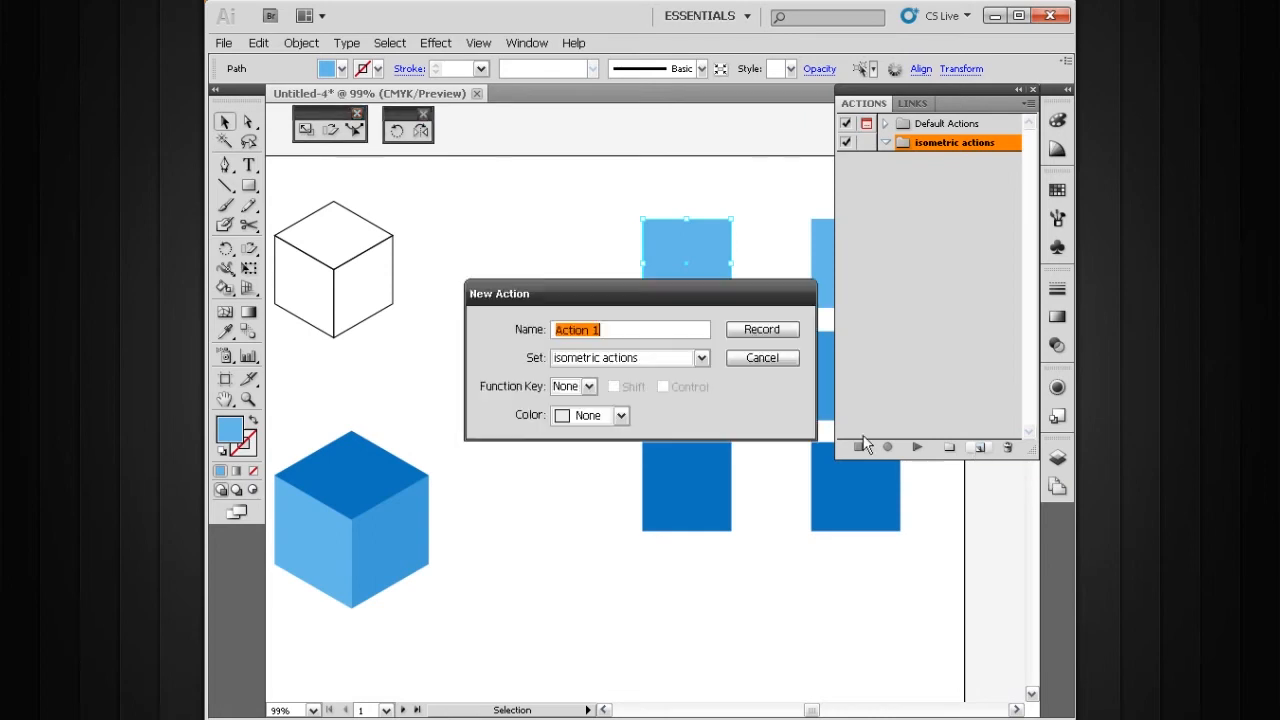
pyautogui.moveTo(741, 296); pyautogui.dragTo(788, 514)
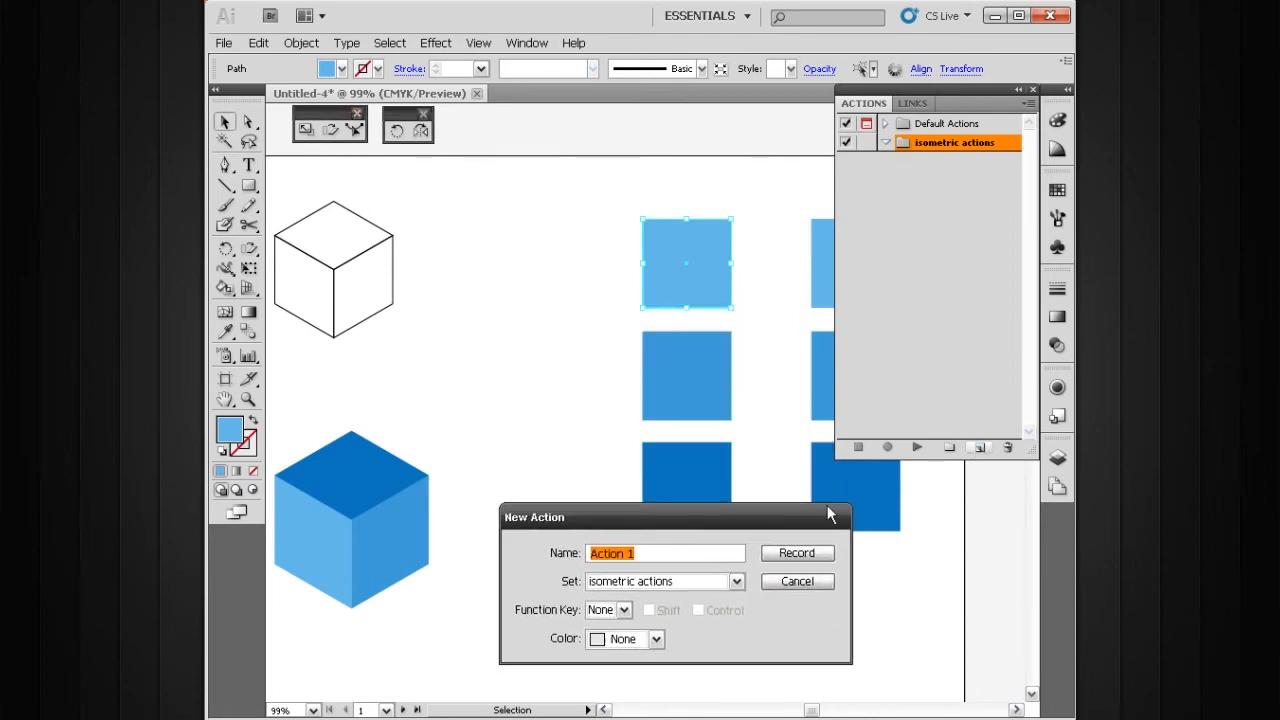
pyautogui.write('isometric - left')
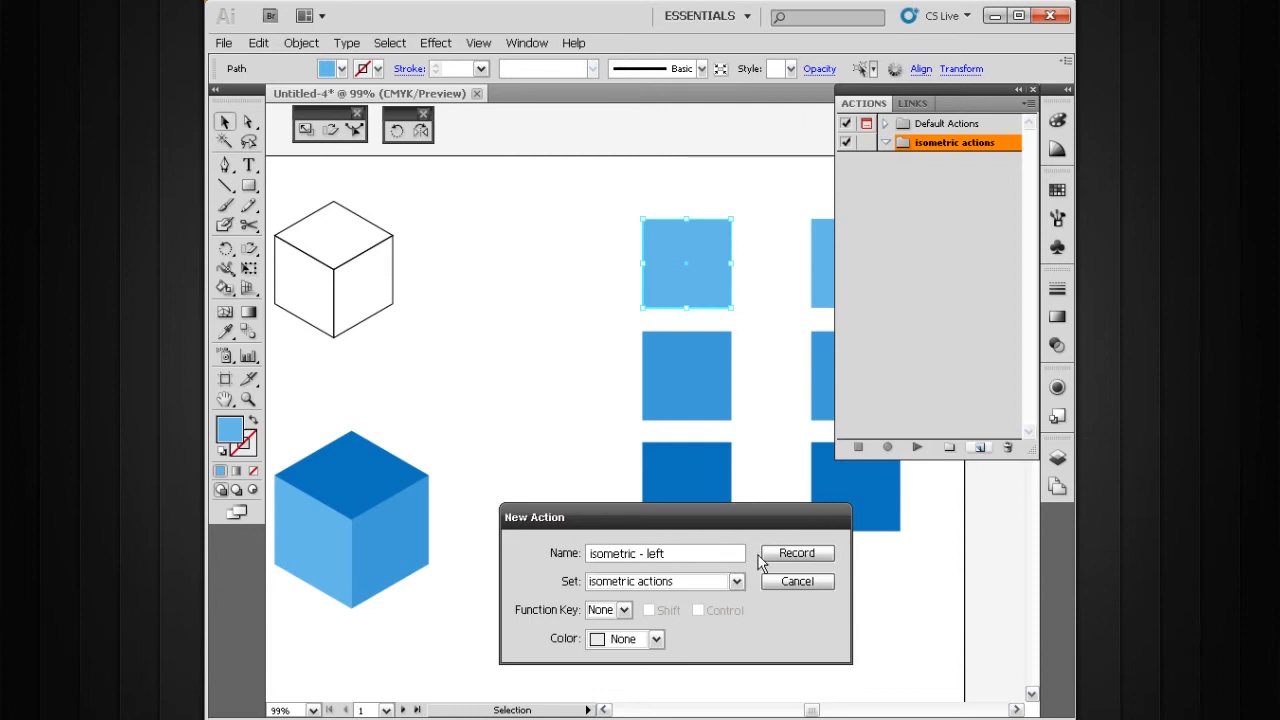
pyautogui.moveTo(737, 521); pyautogui.dragTo(702, 374)
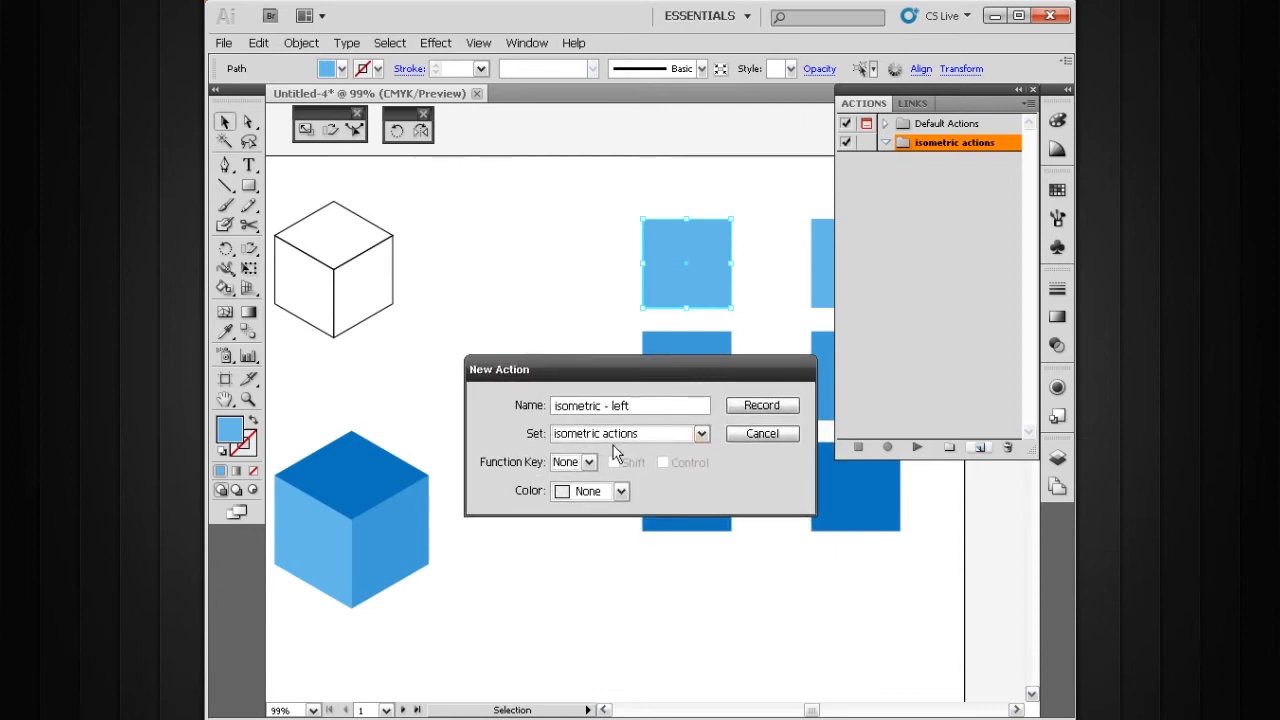
# - Assign function key F5 to the new action and start recording it
pyautogui.click(589, 462)
pyautogui.moveTo(593, 510); pyautogui.dragTo(593, 543)
pyautogui.moveTo(592, 545); pyautogui.dragTo(595, 513)
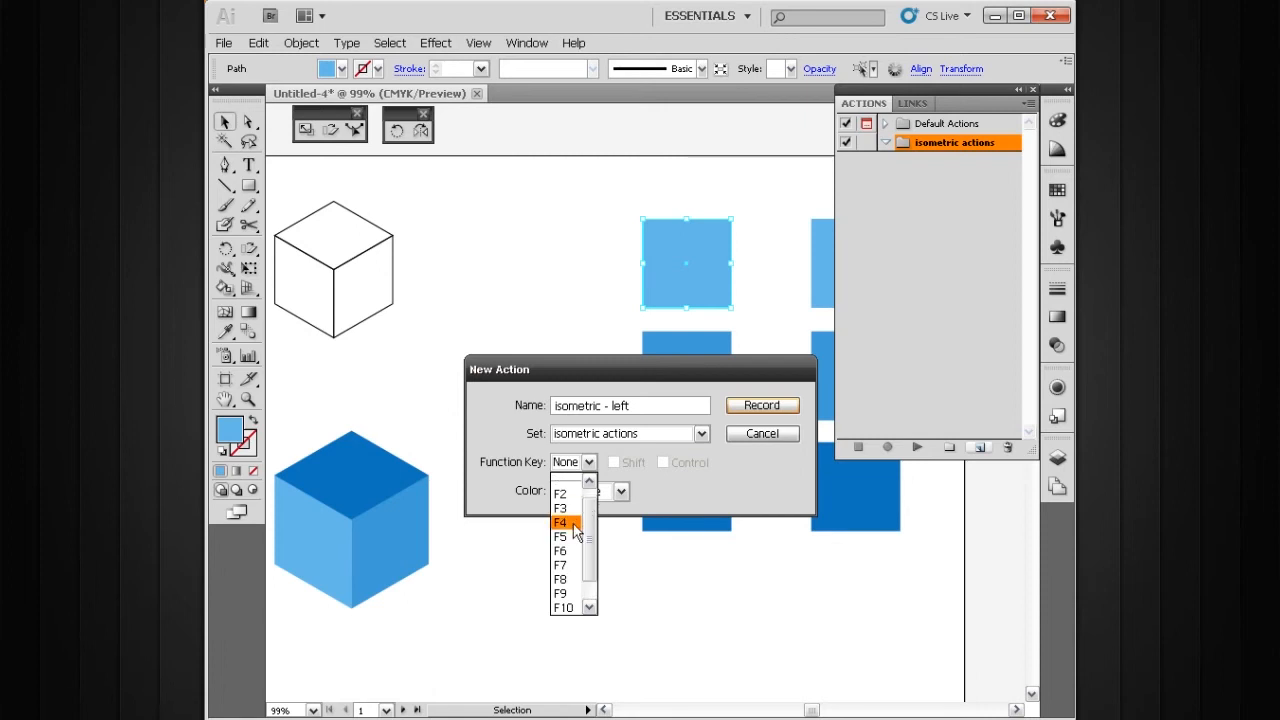
pyautogui.click(572, 539)
pyautogui.moveTo(656, 384); pyautogui.dragTo(708, 425)
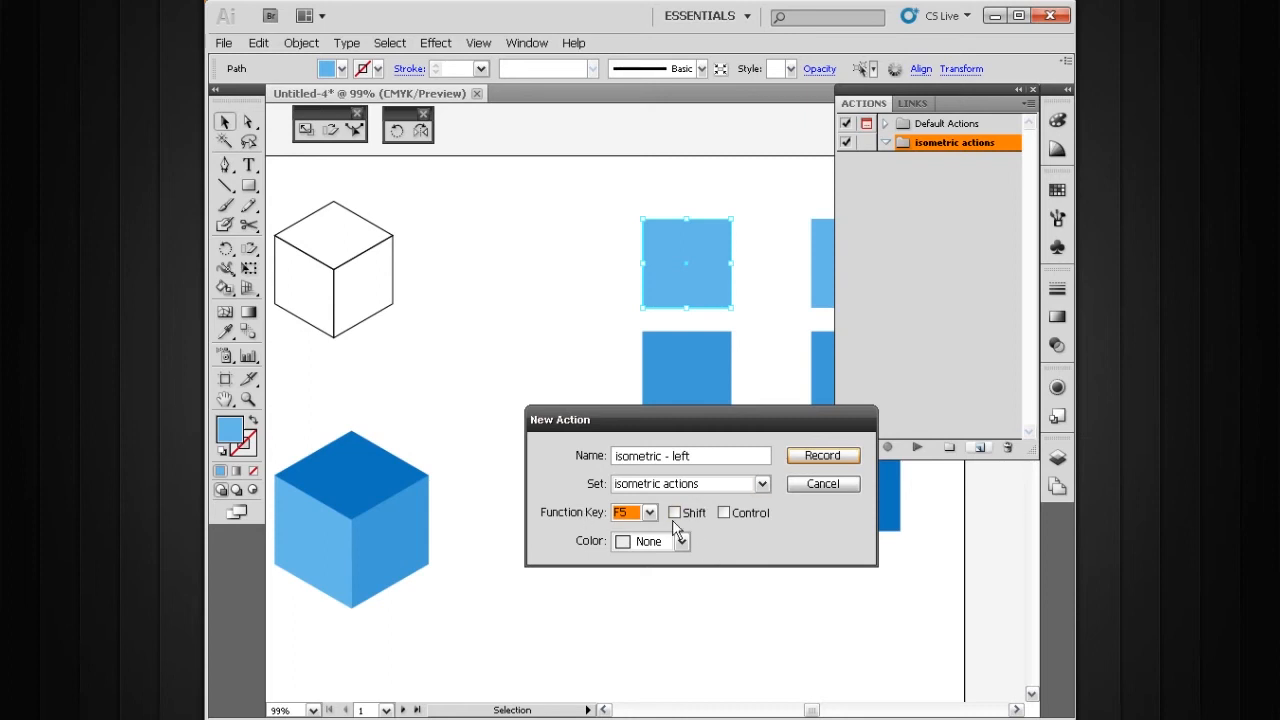
pyautogui.click(810, 457)
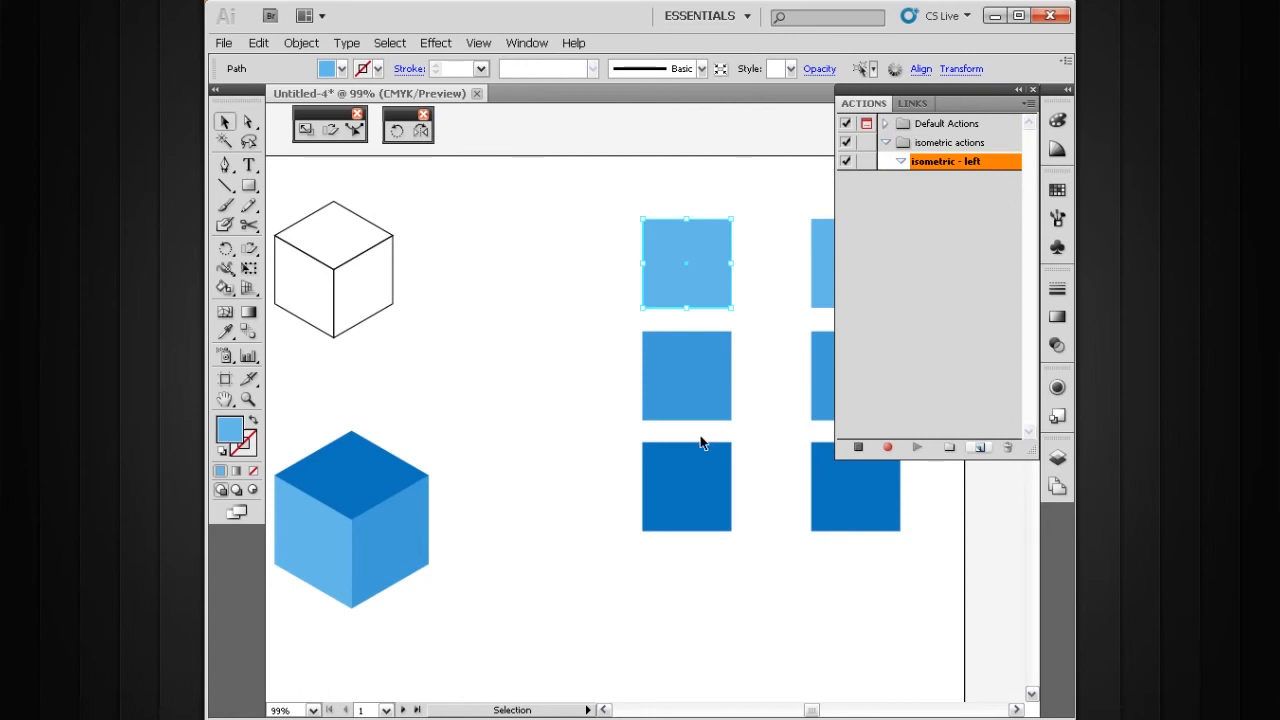
# - Record scaling the light blue square to 100% horizontal and 86.602% vertical and shearing it -30° along the horizontal axis
pyautogui.doubleClick(305, 137)
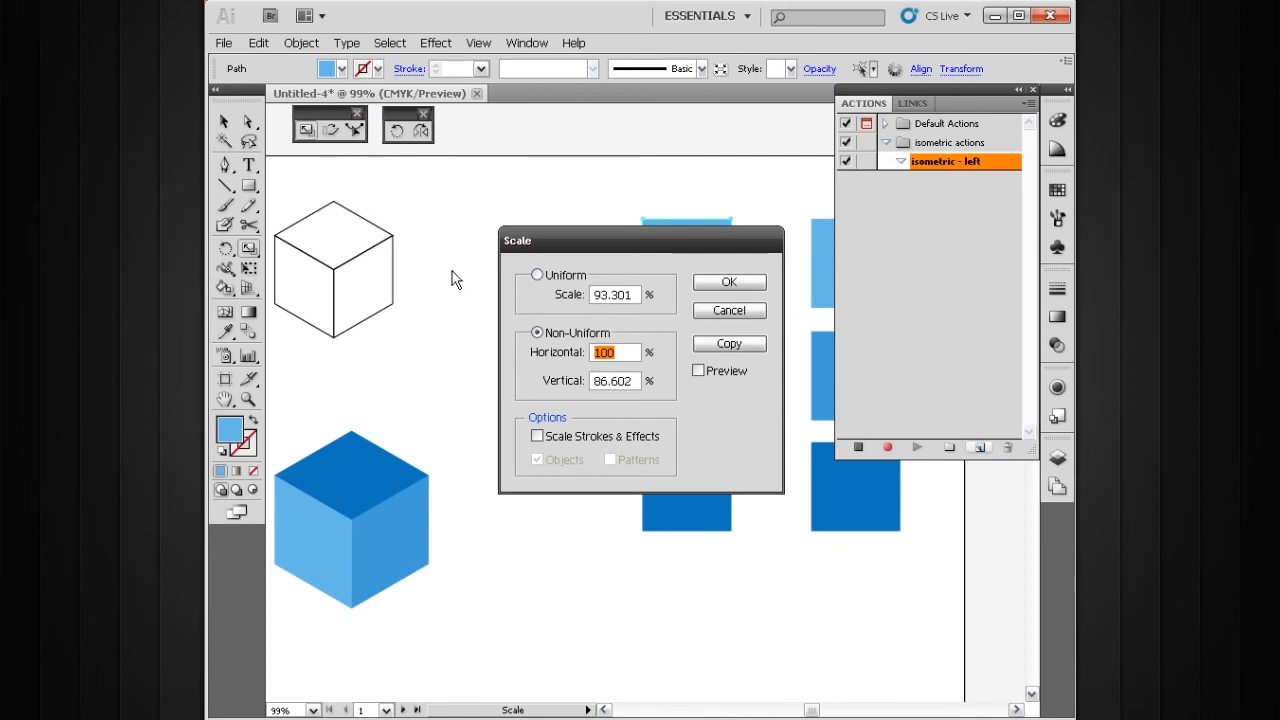
pyautogui.click(714, 283)
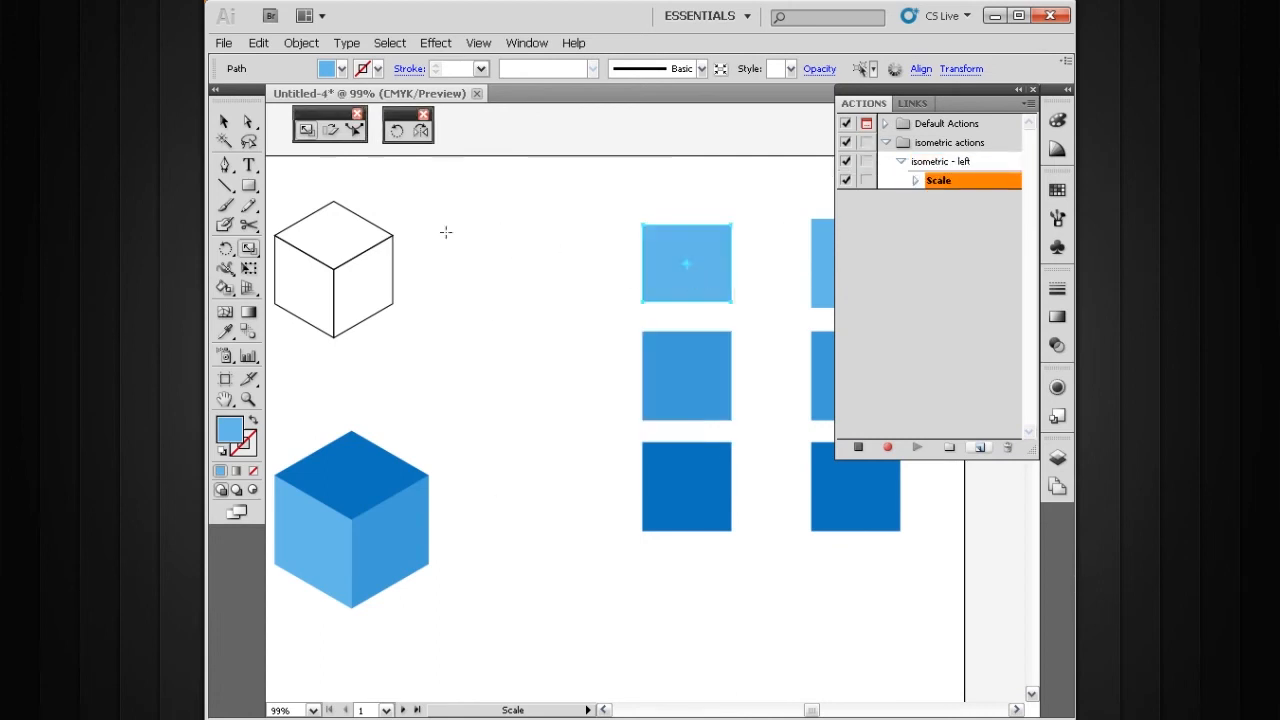
pyautogui.doubleClick(328, 137)
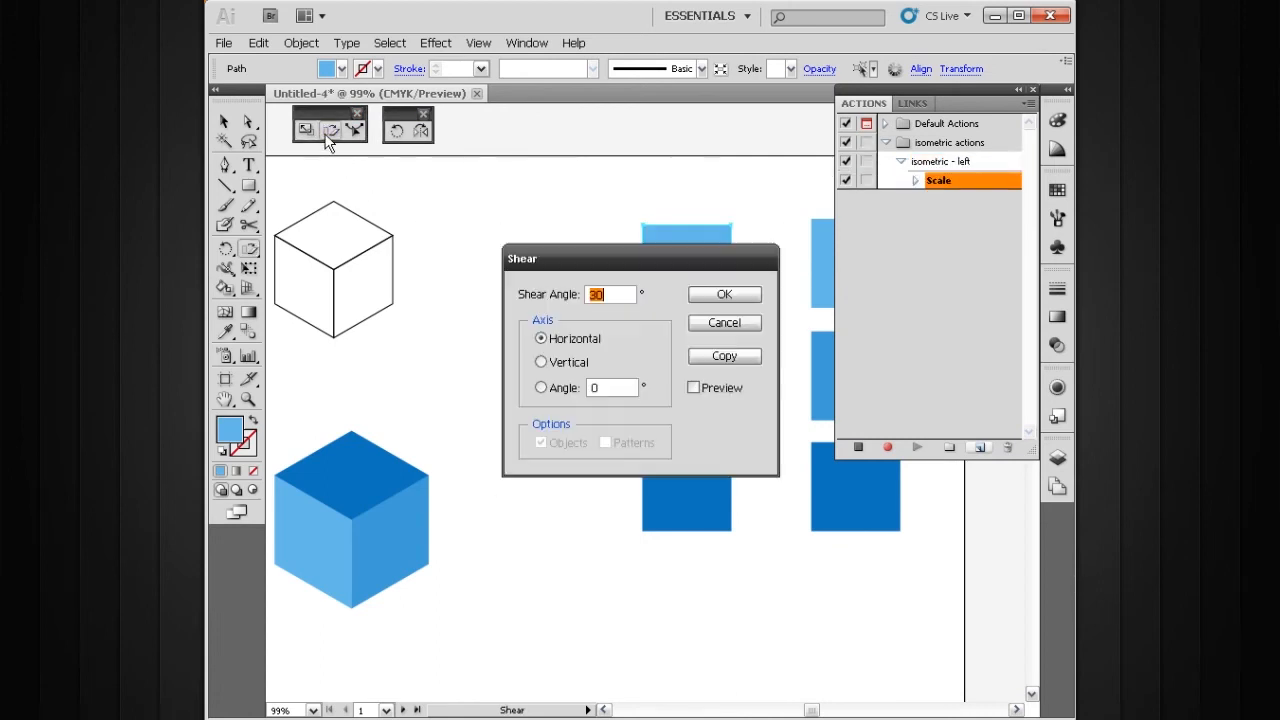
pyautogui.moveTo(579, 268); pyautogui.dragTo(506, 237)
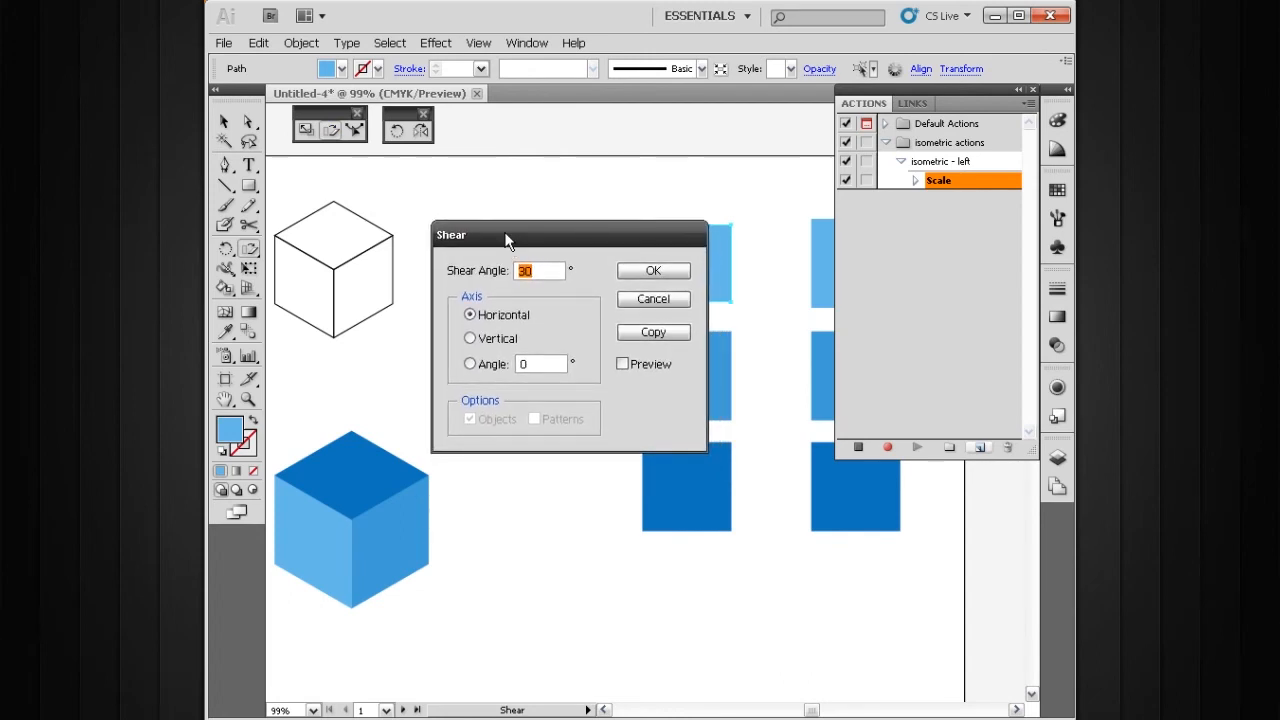
pyautogui.write('-')
pyautogui.click(650, 271)
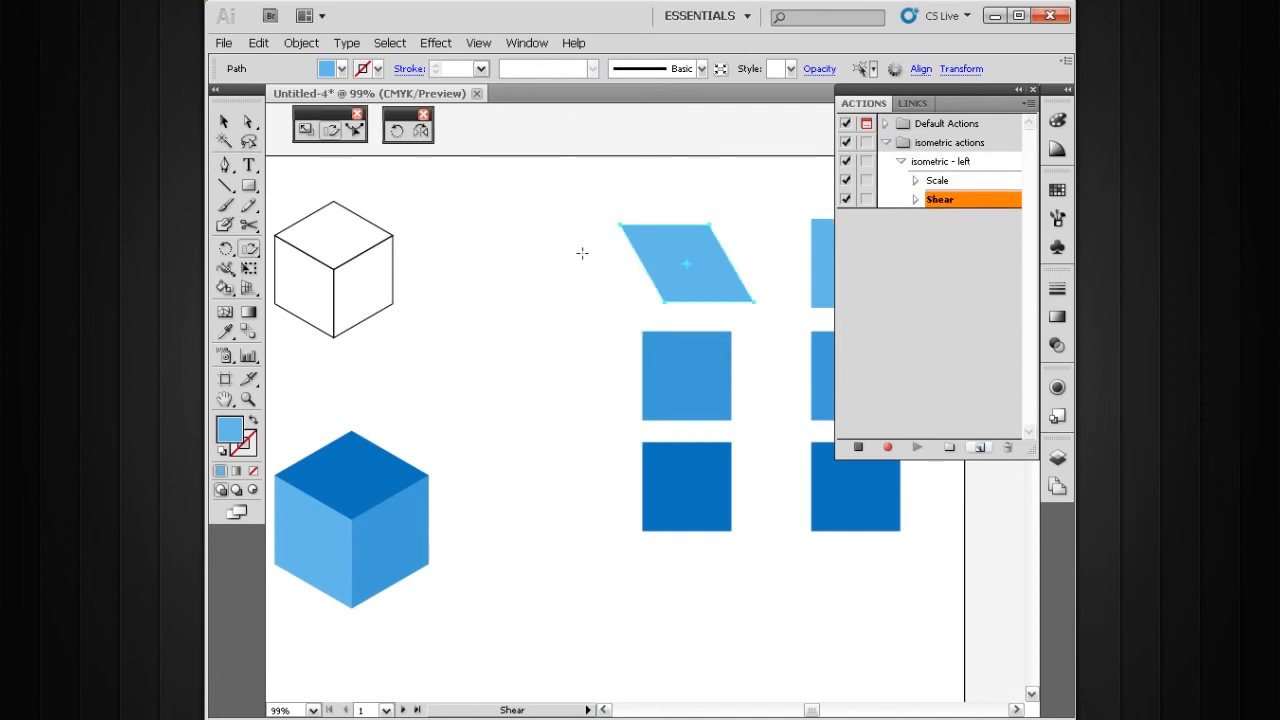
# - Record rotating the sheared light blue shape by -30° and stop the recording
pyautogui.doubleClick(397, 130)
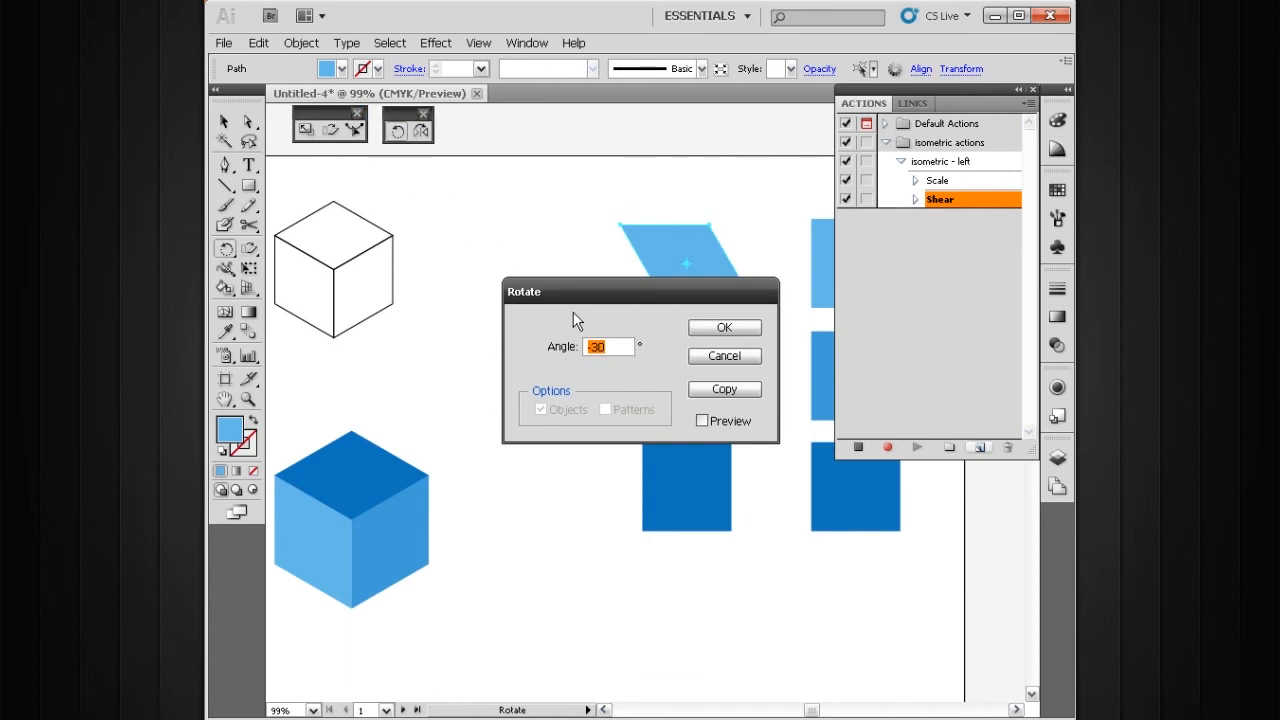
pyautogui.click(592, 346)
pyautogui.click(722, 329)
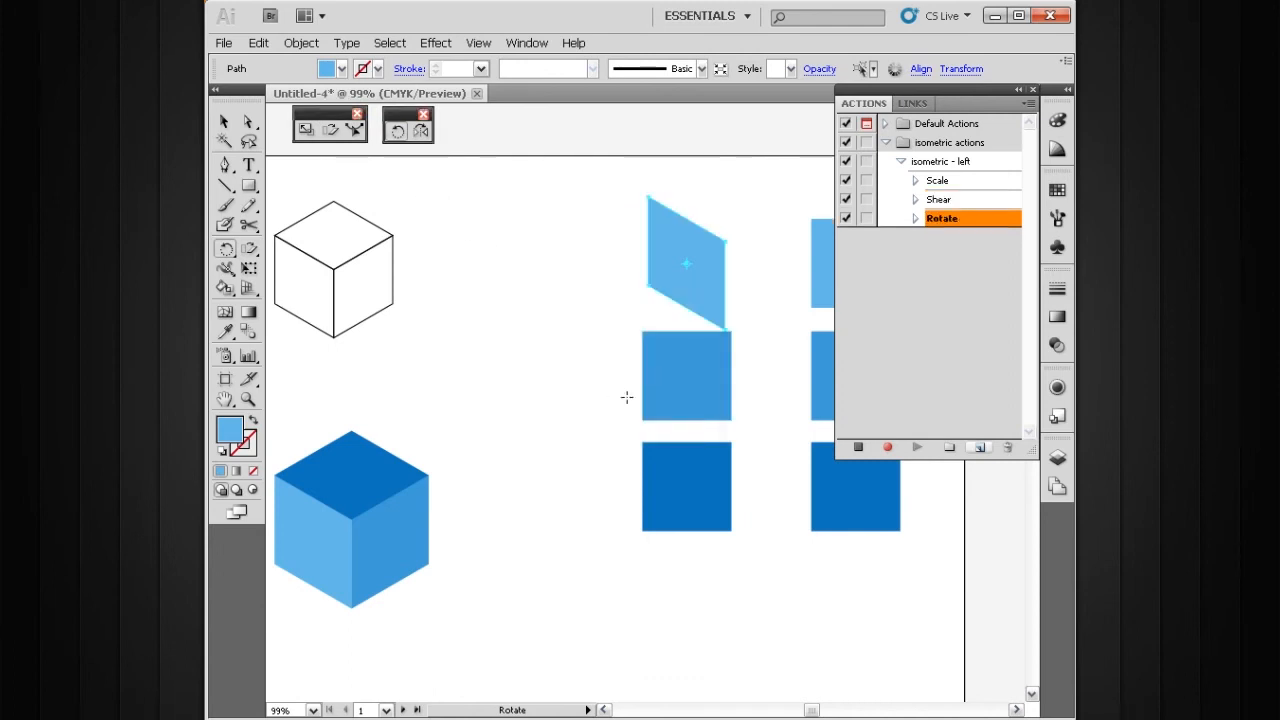
pyautogui.click(857, 449)
# - Move the first column's medium blue and dark blue squares down, clear of the light blue side face
pyautogui.press('v')
pyautogui.press('space')
pyautogui.moveTo(634, 277); pyautogui.dragTo(634, 304)
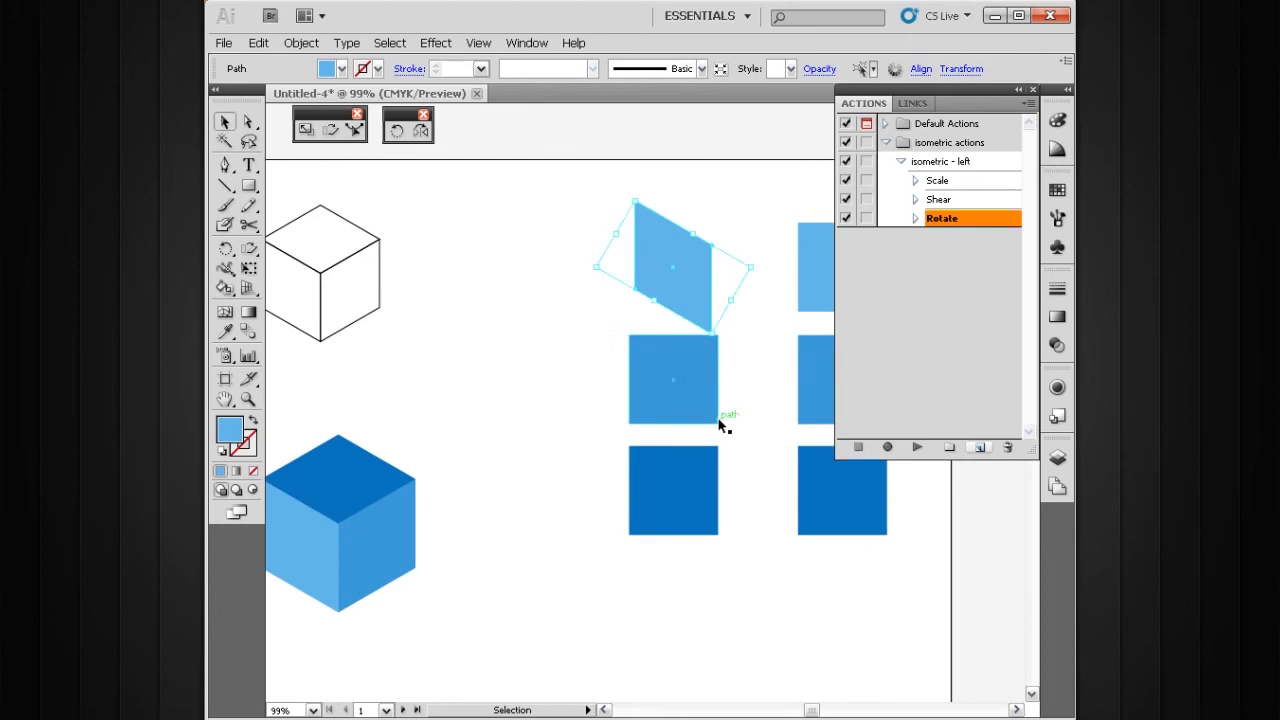
pyautogui.click(675, 418)
pyautogui.keyDown('shift'); pyautogui.click(675, 411); pyautogui.keyUp('shift')
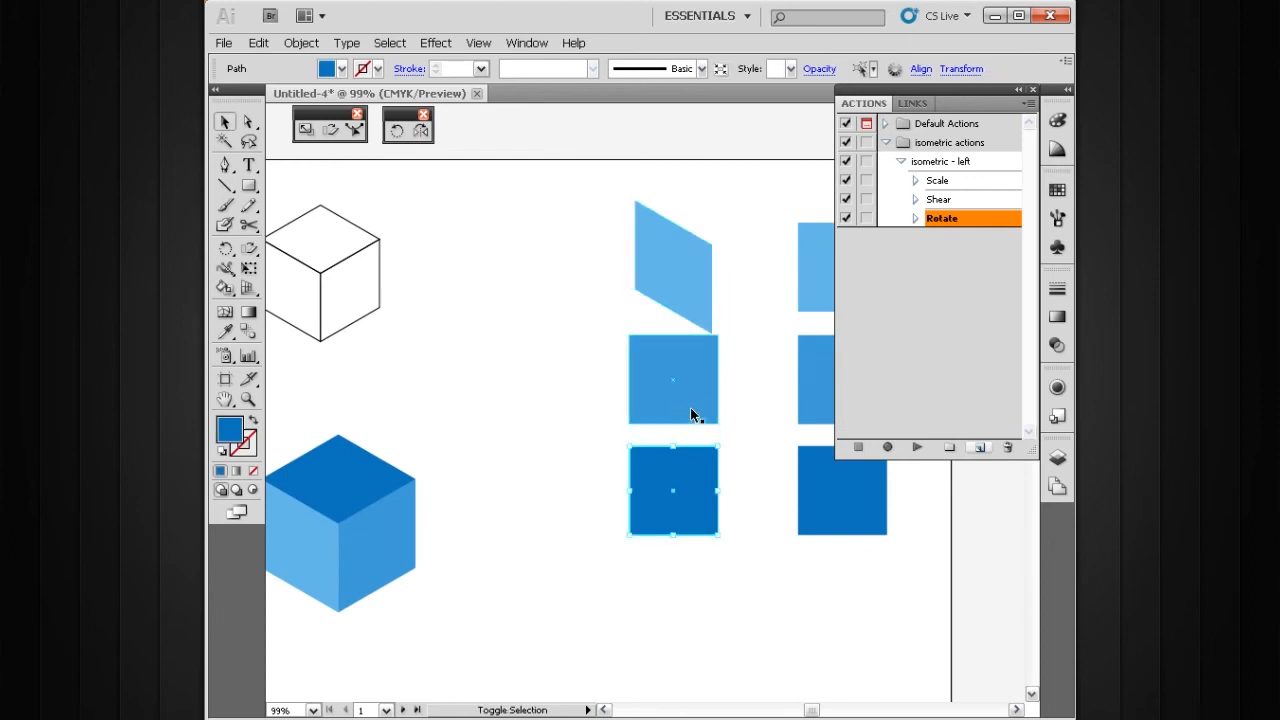
pyautogui.moveTo(745, 394); pyautogui.dragTo(658, 465)
# - Select the first column's medium blue square and start a new action named "isometric - right" in the isometric actions set
pyautogui.press('space')
pyautogui.click(723, 423)
pyautogui.press('space')
pyautogui.moveTo(724, 423); pyautogui.dragTo(629, 423)
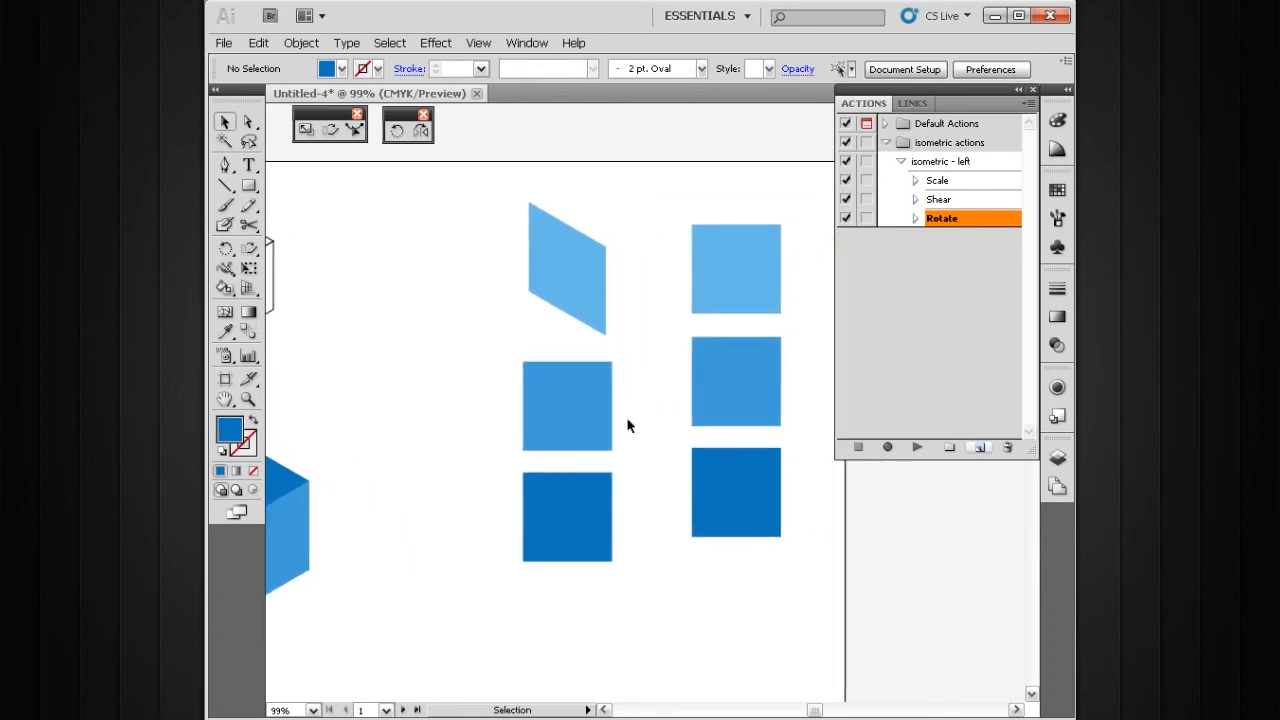
pyautogui.click(574, 447)
pyautogui.press('space')
pyautogui.moveTo(487, 427); pyautogui.dragTo(620, 399)
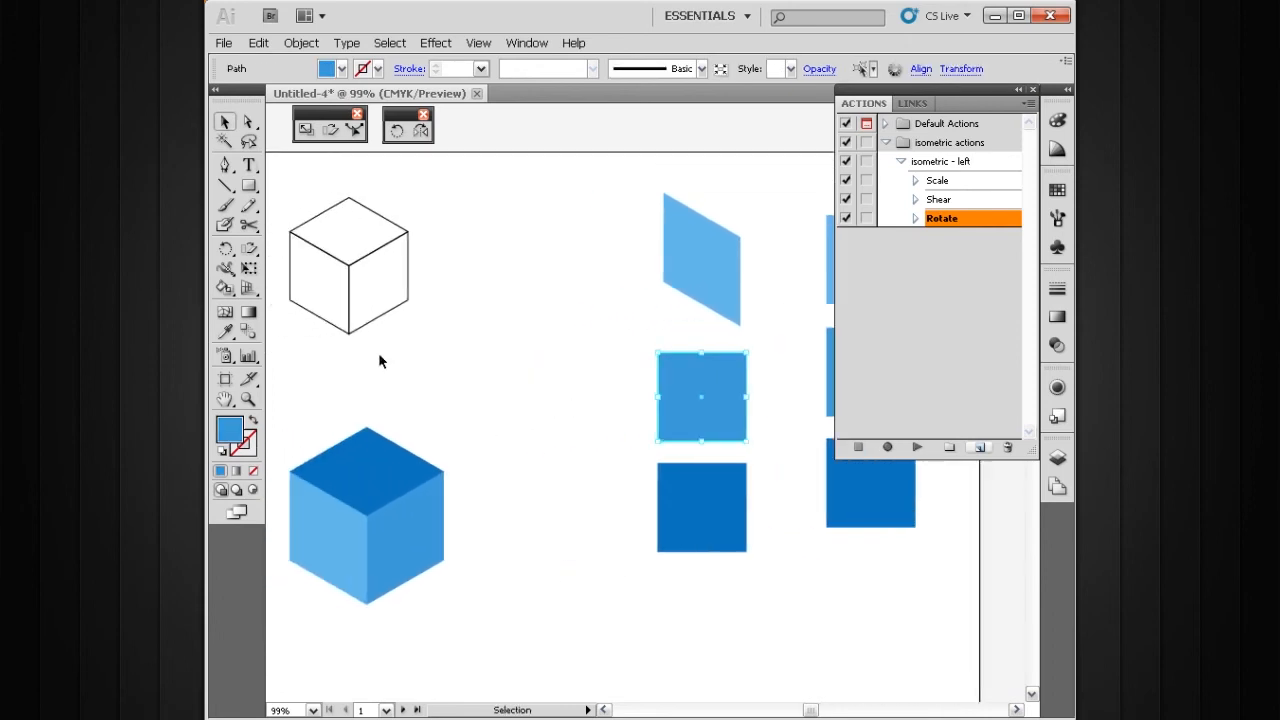
pyautogui.moveTo(478, 323); pyautogui.dragTo(446, 329)
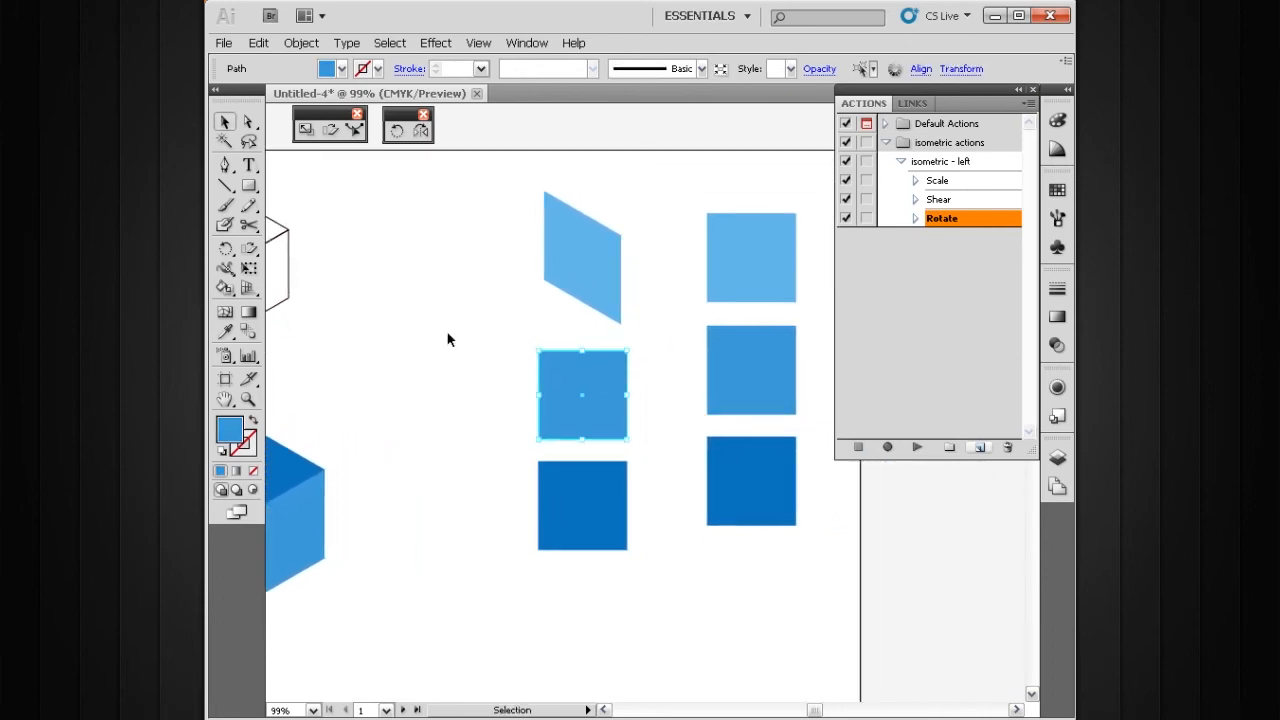
pyautogui.click(980, 447)
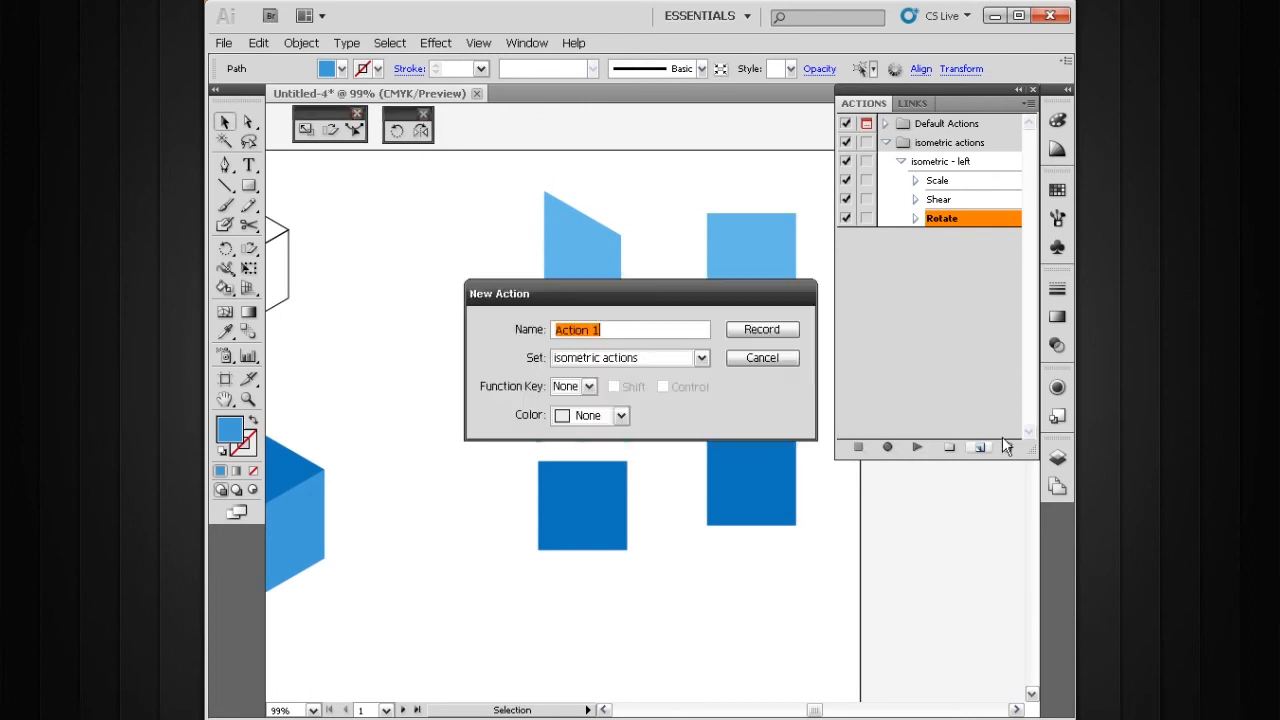
pyautogui.write('isometric - right')
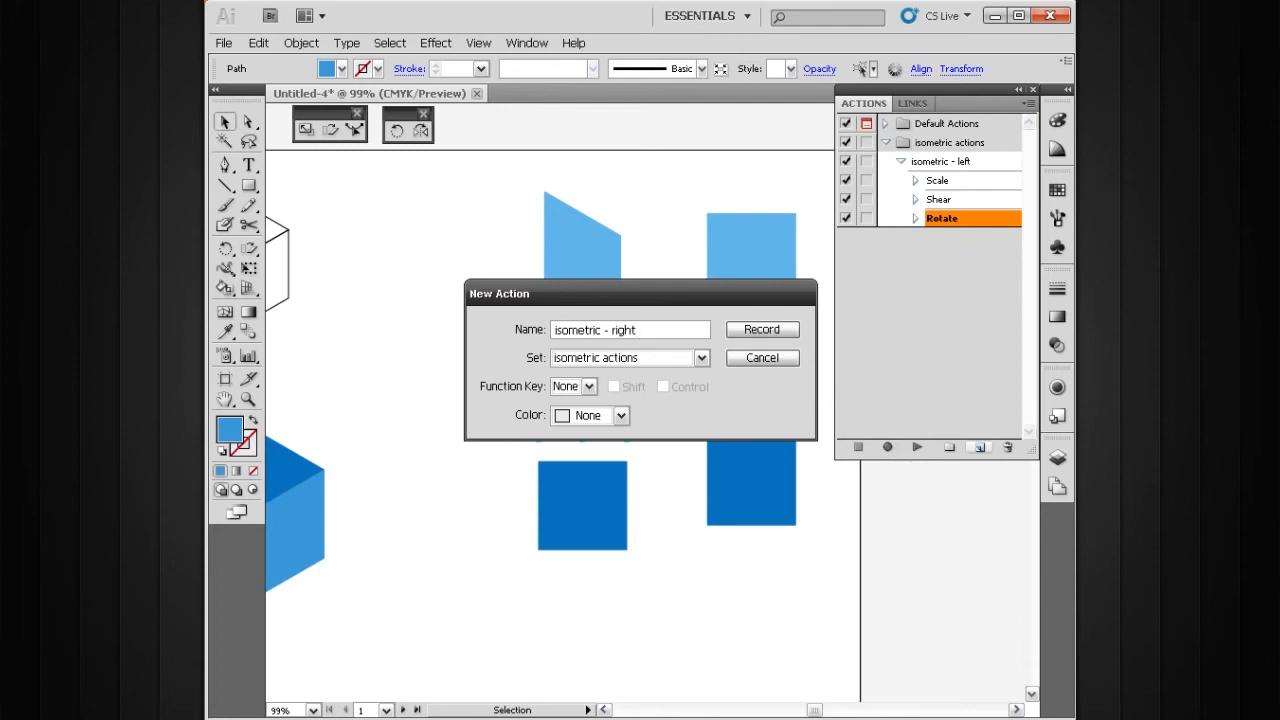
# - Assign function key F8 to the "isometric - right" action and start recording it
pyautogui.click(586, 387)
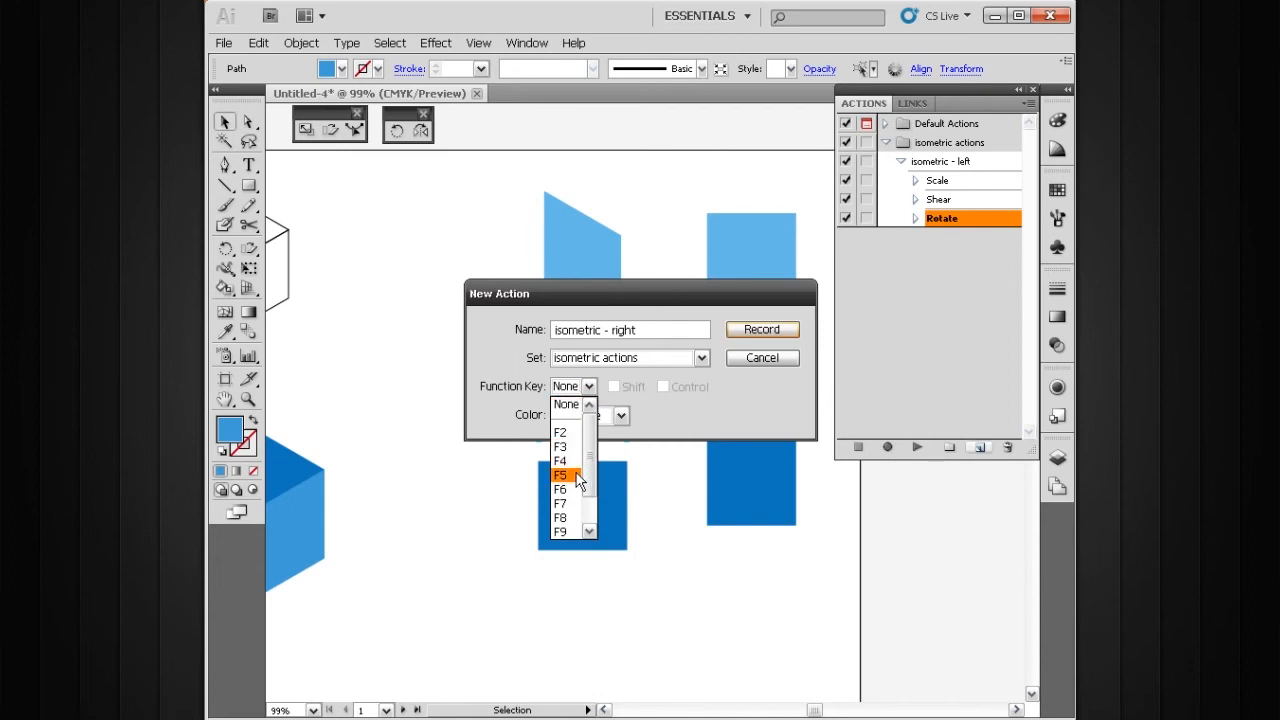
pyautogui.click(575, 517)
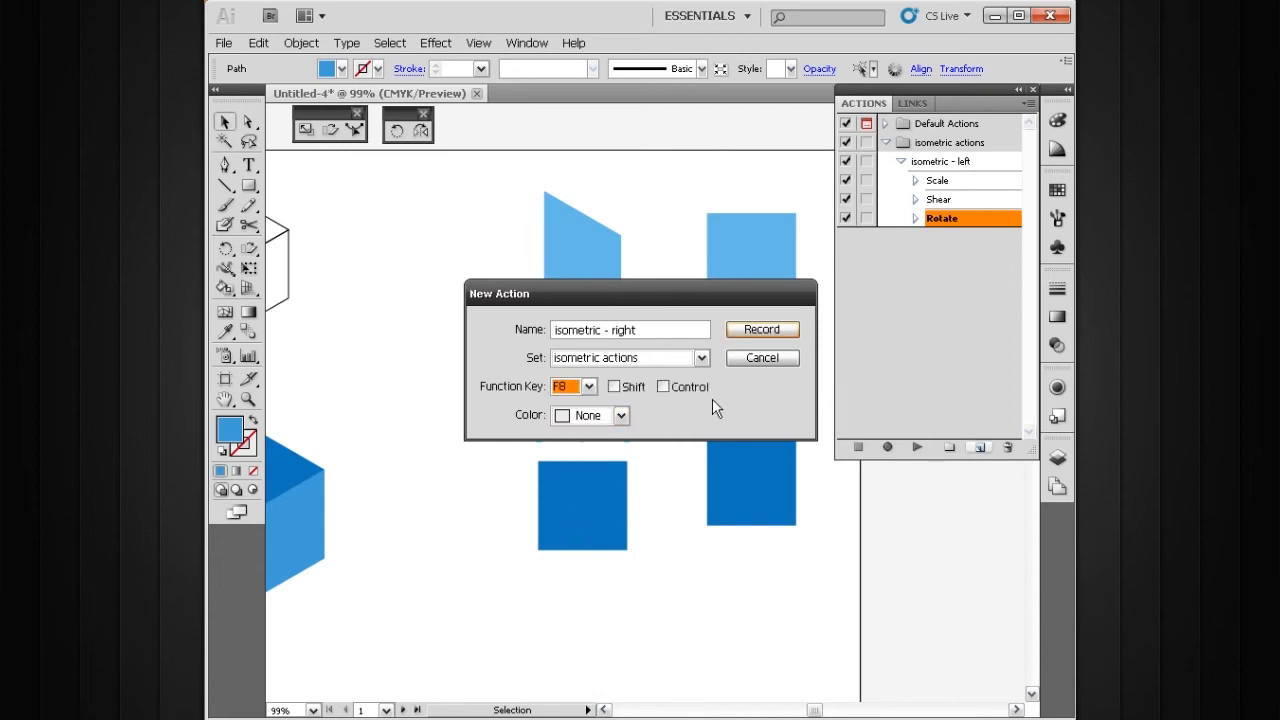
pyautogui.click(742, 329)
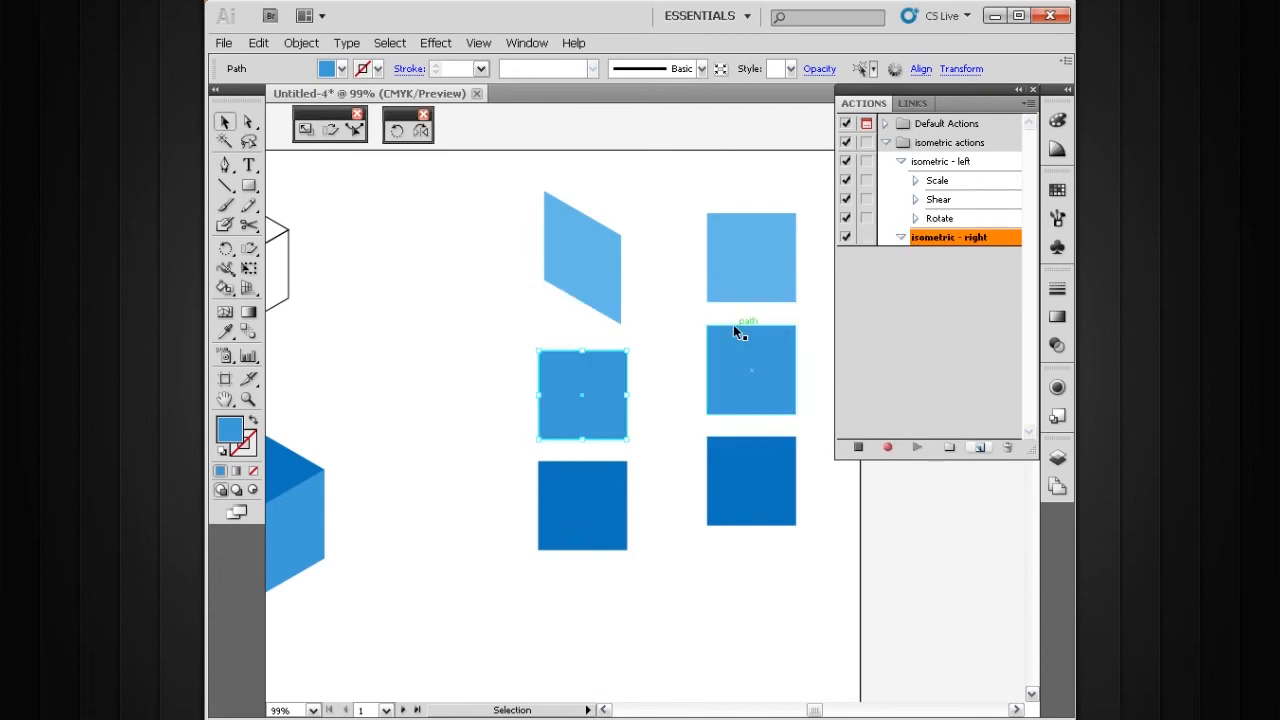
# - Record scaling the medium blue square to 100% horizontal and 86.602% vertical and shearing it 30° along the horizontal axis
pyautogui.doubleClick(306, 130)
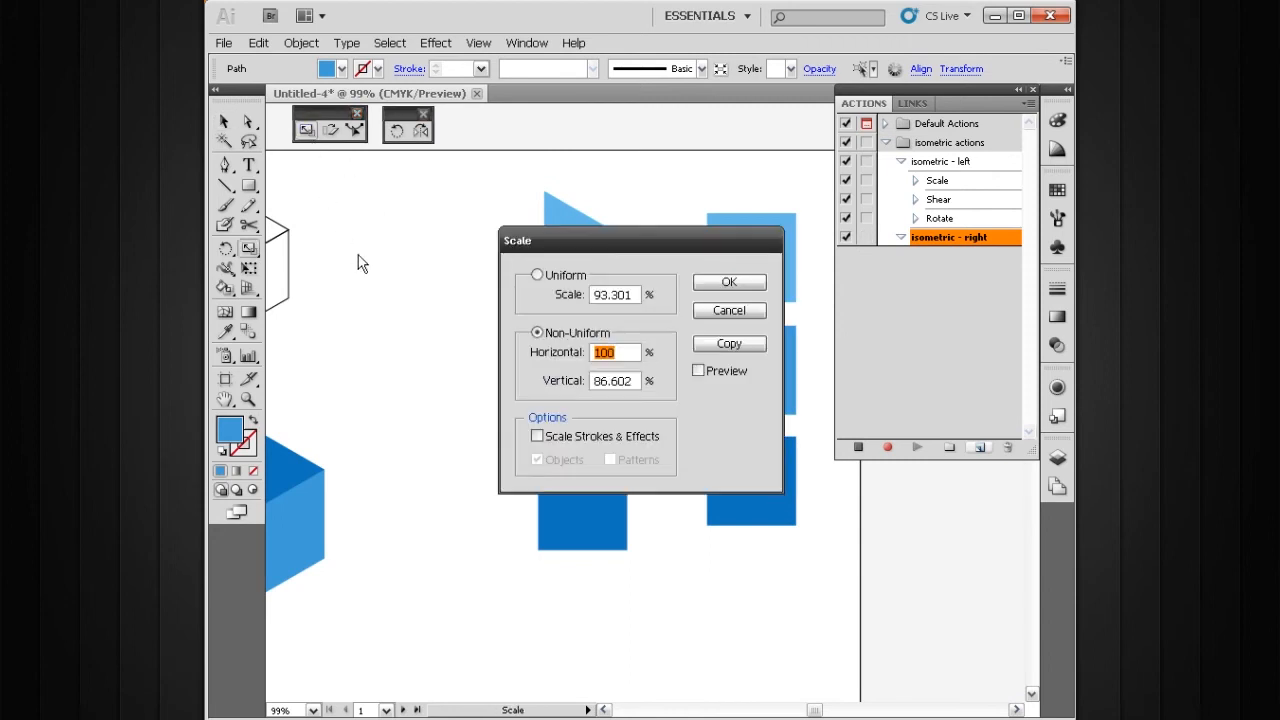
pyautogui.click(729, 287)
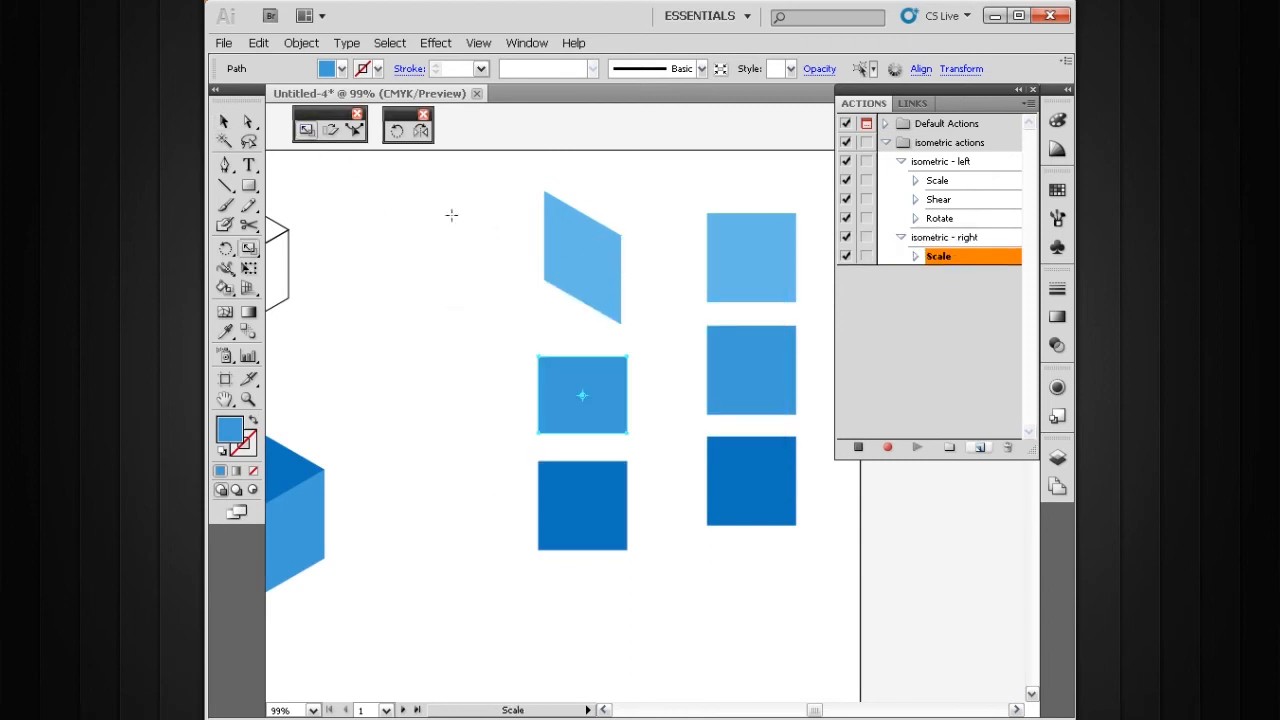
pyautogui.doubleClick(331, 131)
pyautogui.moveTo(560, 258); pyautogui.dragTo(494, 272)
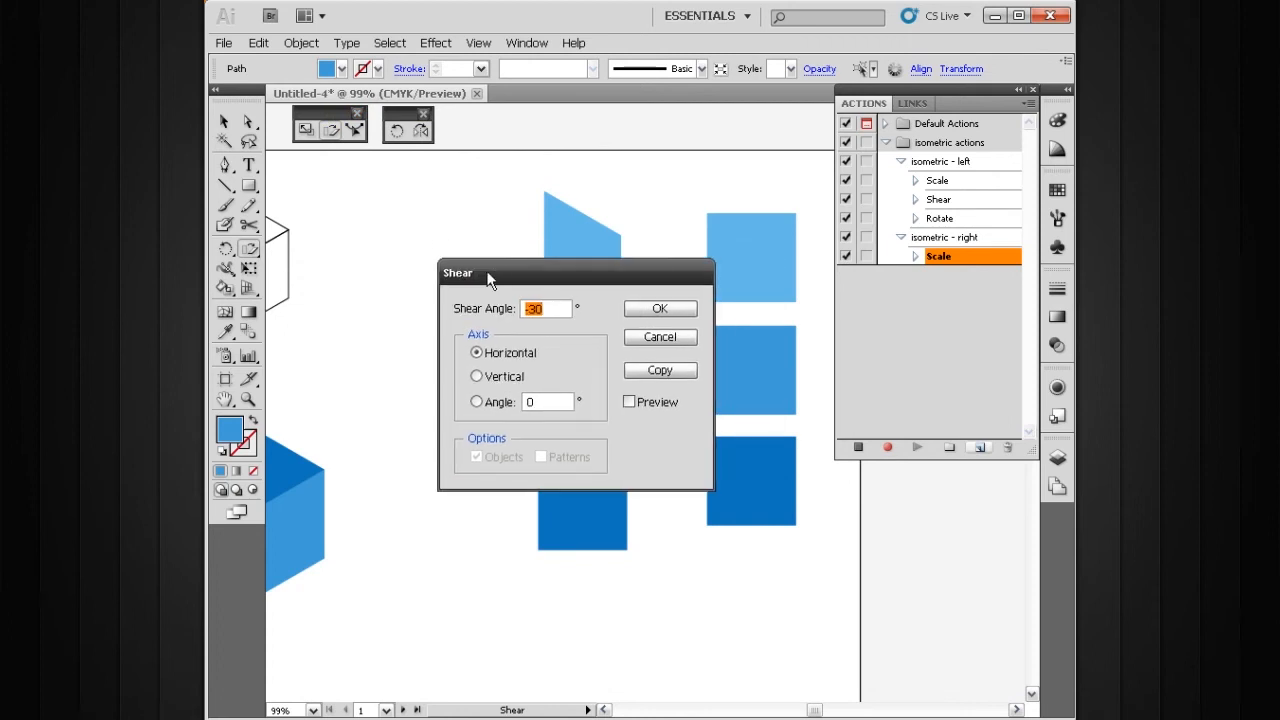
pyautogui.write('30')
pyautogui.click(642, 310)
# - Record rotating the sheared medium blue shape by 30° and stop the recording
pyautogui.doubleClick(396, 131)
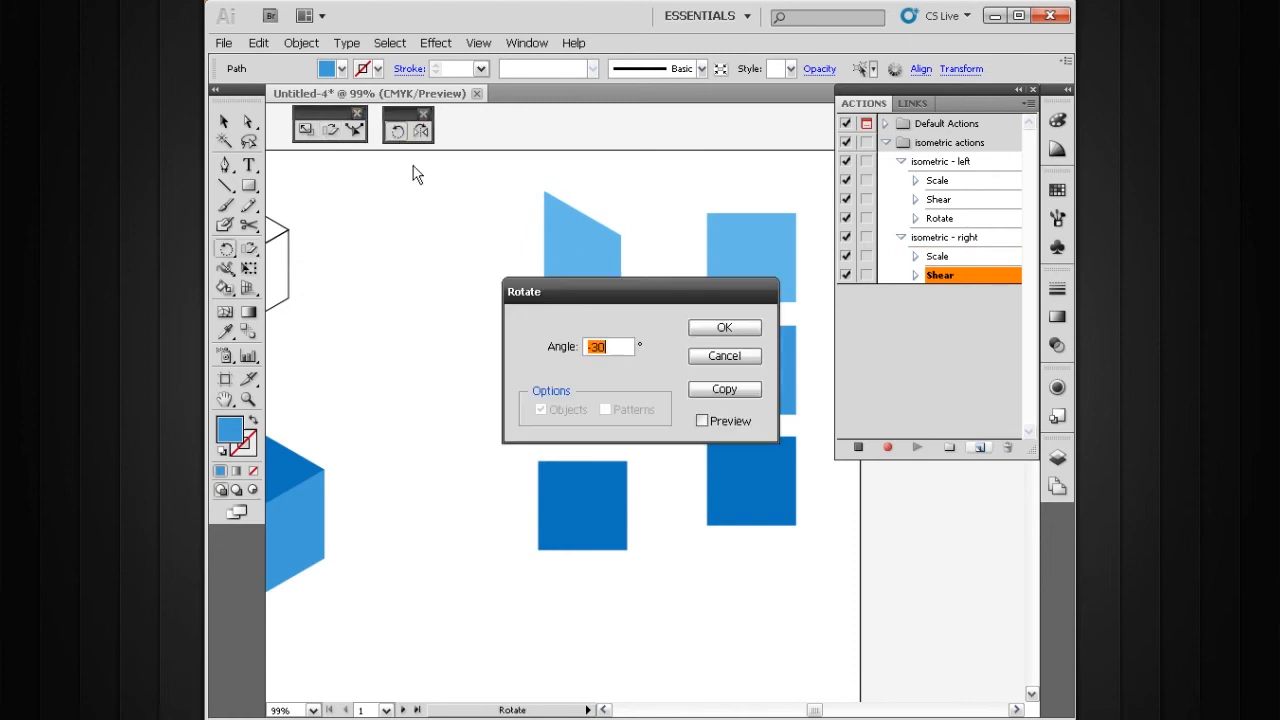
pyautogui.write('30')
pyautogui.press('Return')
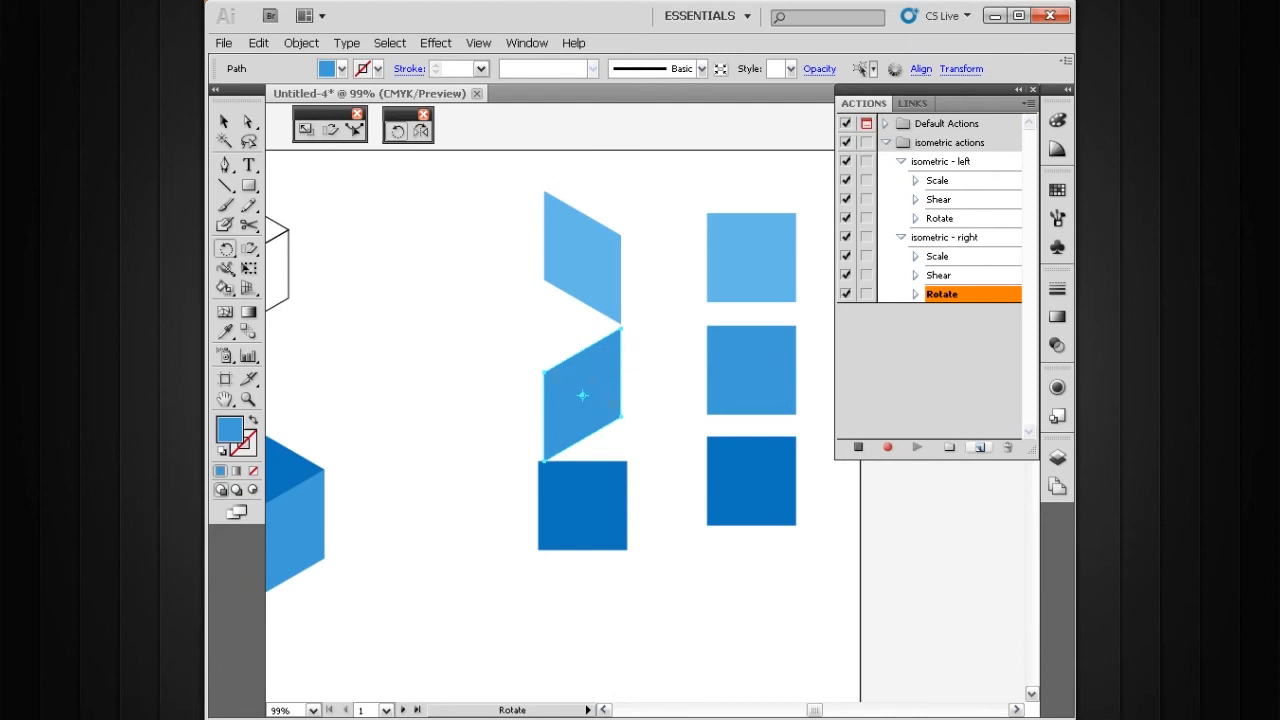
pyautogui.click(862, 447)
# - Collapse the recorded steps of the "isometric - left" and "isometric - right" actions in the list
pyautogui.click(900, 162)
pyautogui.click(900, 162)
pyautogui.click(900, 161)
pyautogui.click(900, 180)
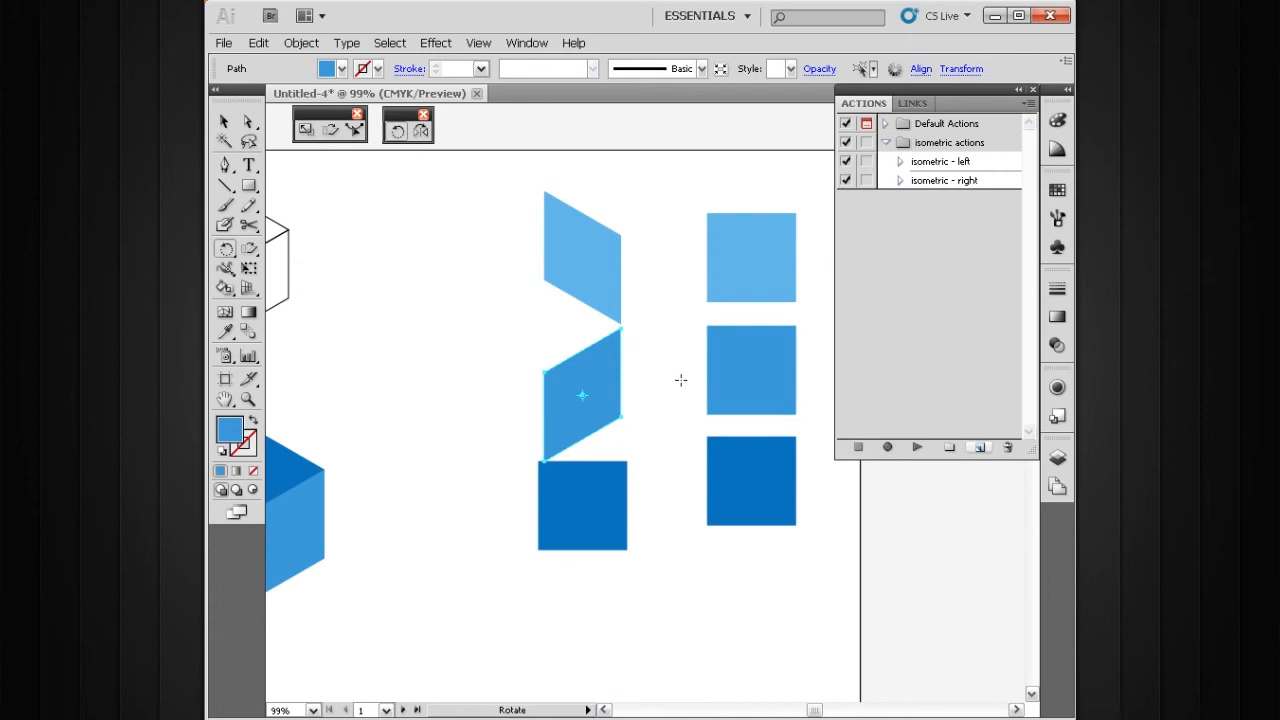
# - Move the first column's dark blue square down, clear of the medium blue side face
pyautogui.moveTo(586, 400); pyautogui.dragTo(651, 371)
pyautogui.press('v')
pyautogui.click(645, 459)
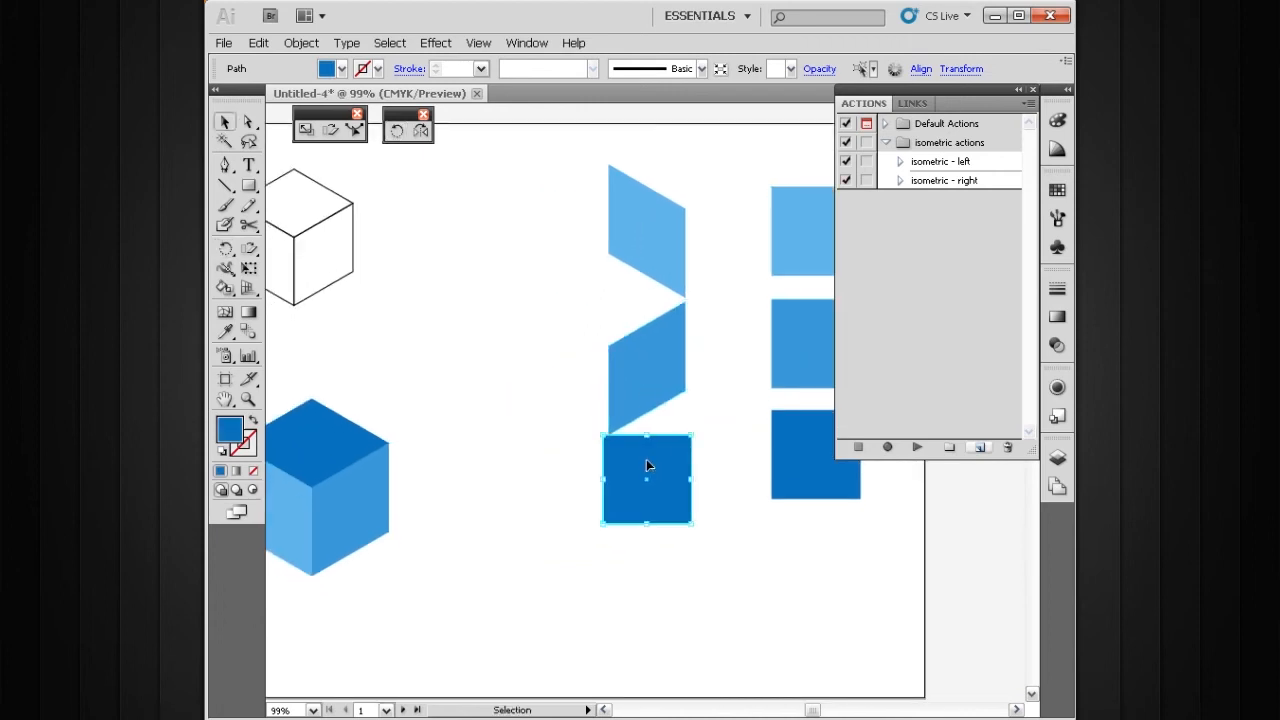
pyautogui.moveTo(654, 466); pyautogui.dragTo(611, 488)
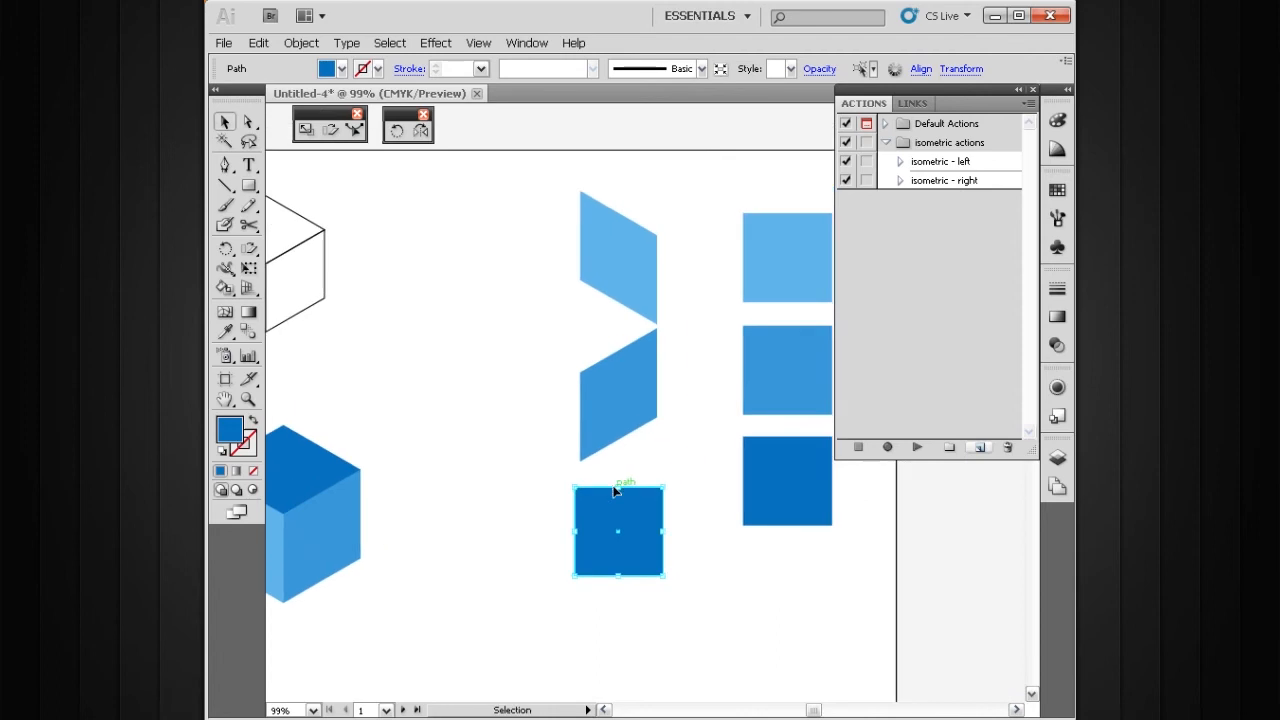
# - Create the action "isometric - top" in the isometric actions set with function key F6 and start recording it
pyautogui.click(980, 448)
pyautogui.write('isometric ')
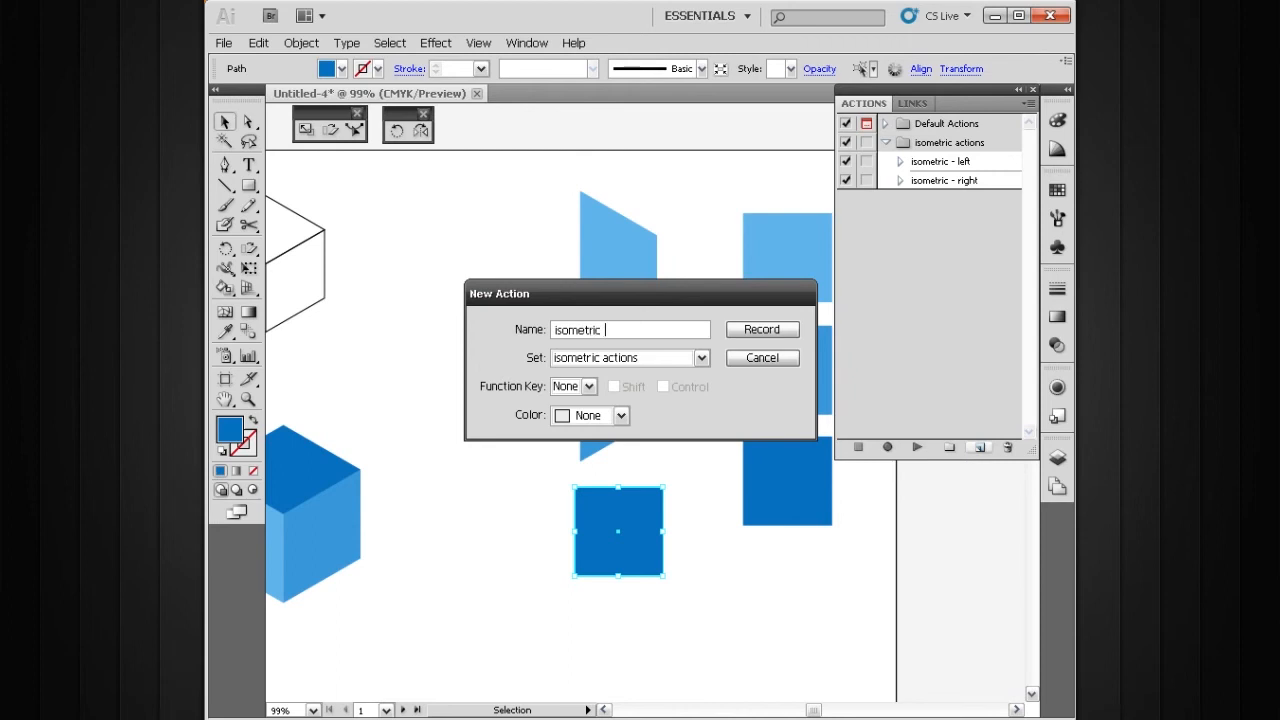
pyautogui.write('- top')
pyautogui.click(590, 386)
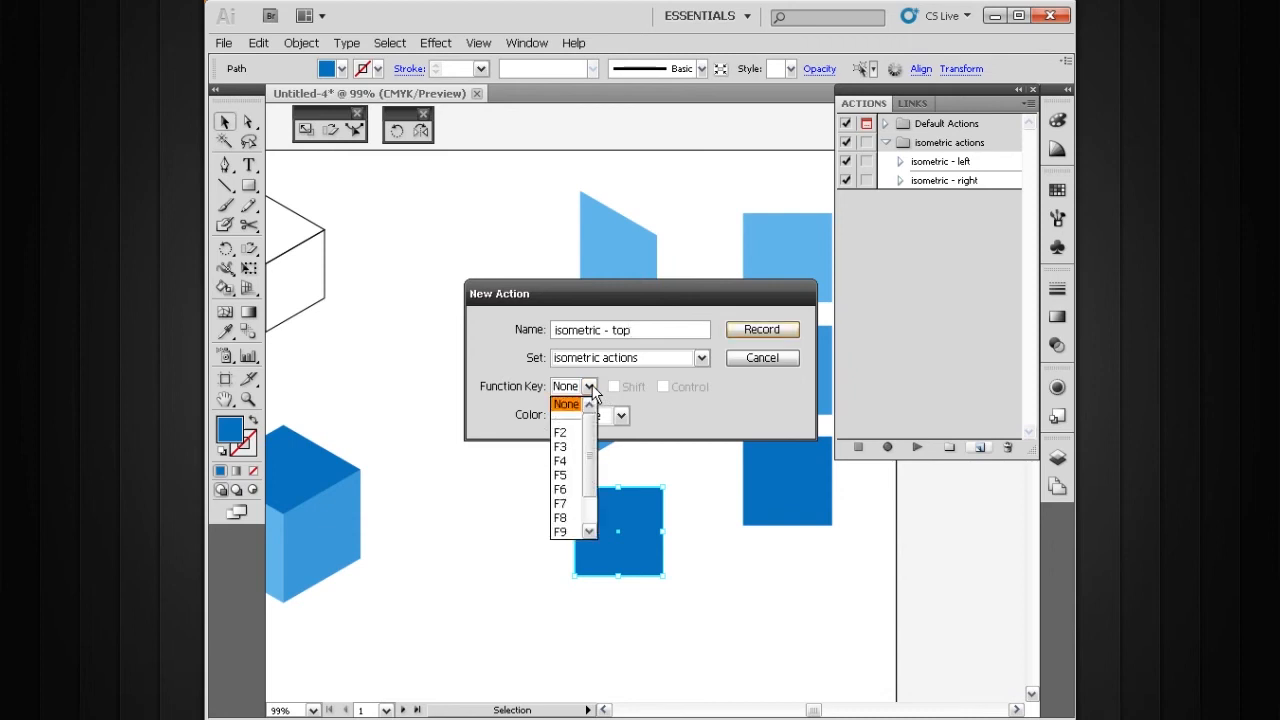
pyautogui.click(580, 487)
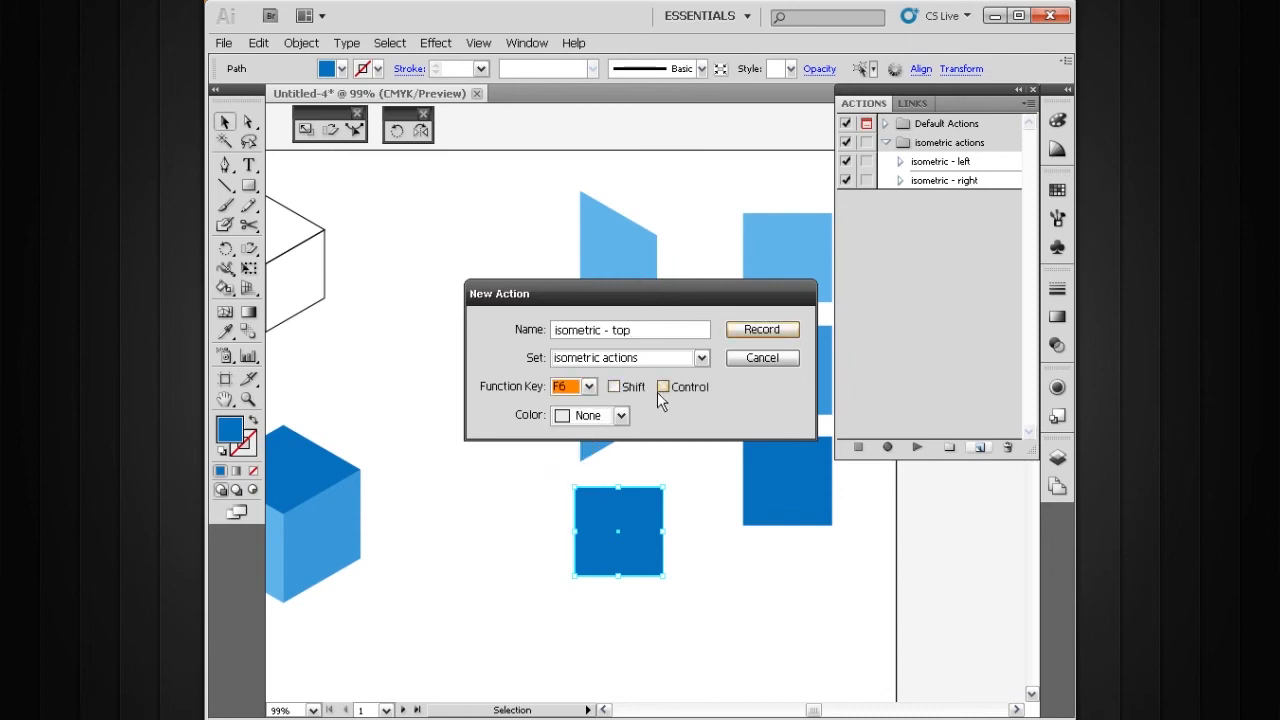
pyautogui.click(751, 330)
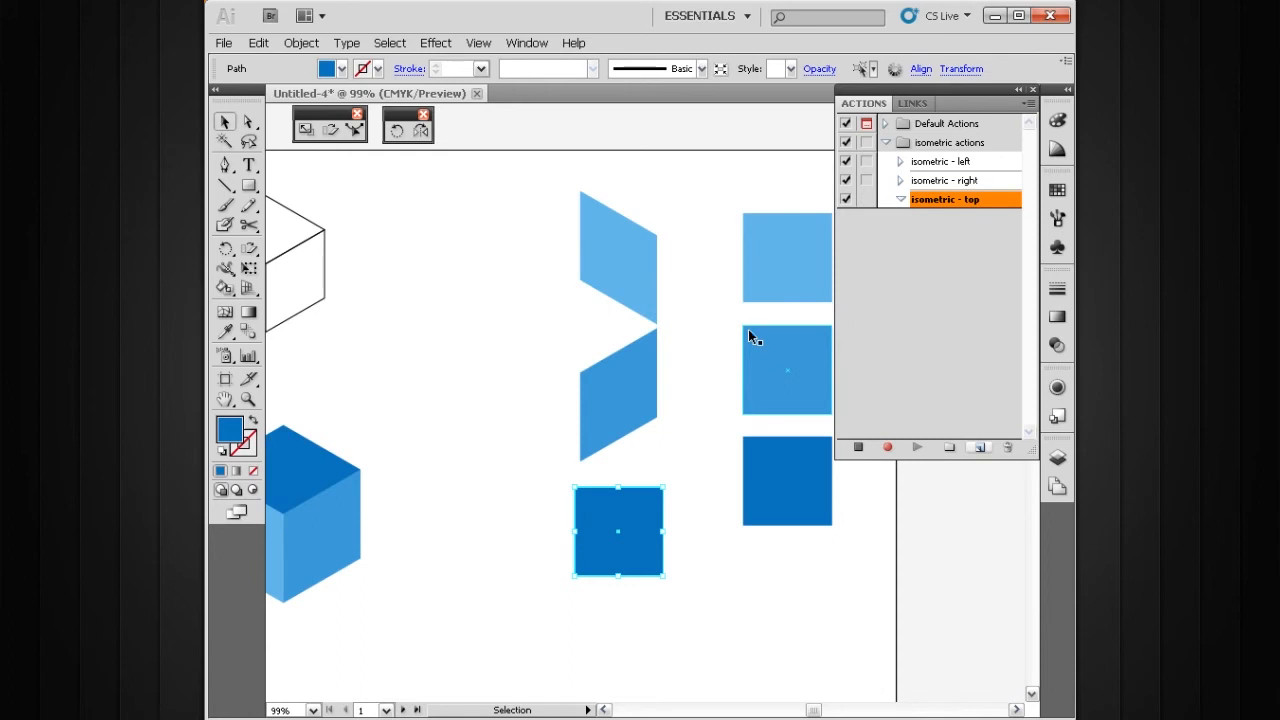
# - Record scaling the dark blue square to 100% horizontal and 86.602% vertical and shearing it 30° along the horizontal axis
pyautogui.doubleClick(306, 130)
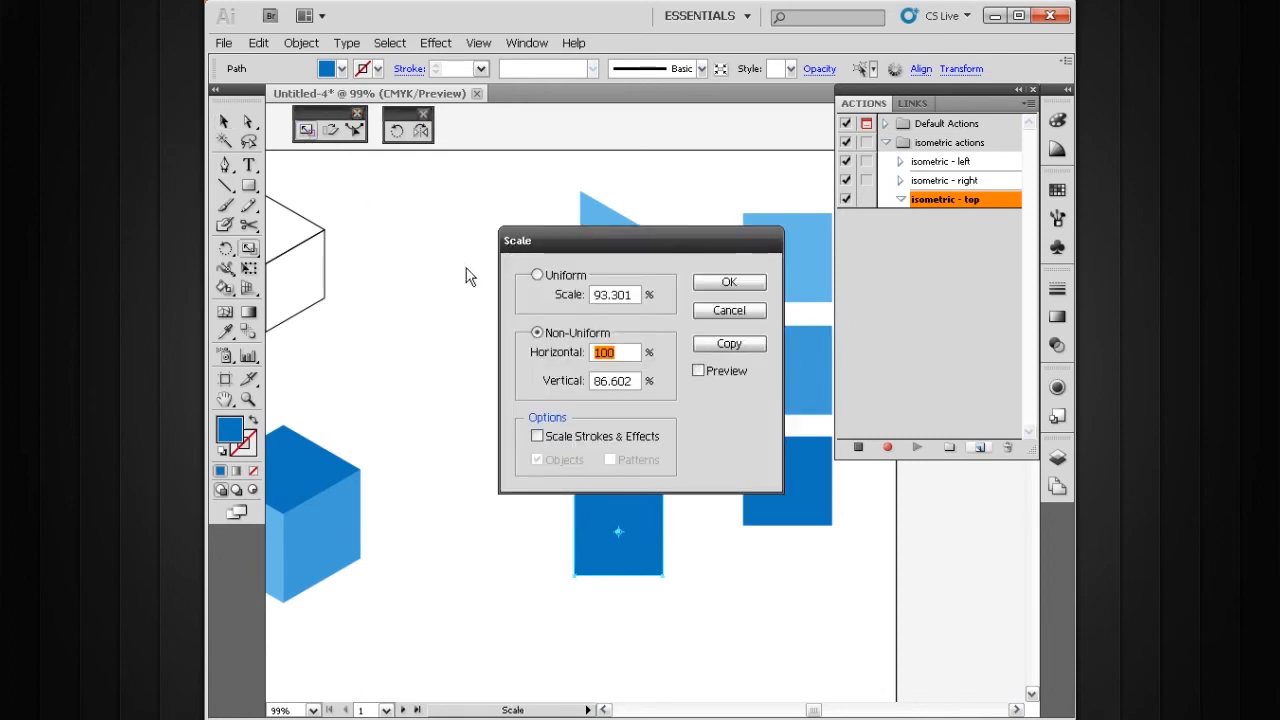
pyautogui.click(729, 282)
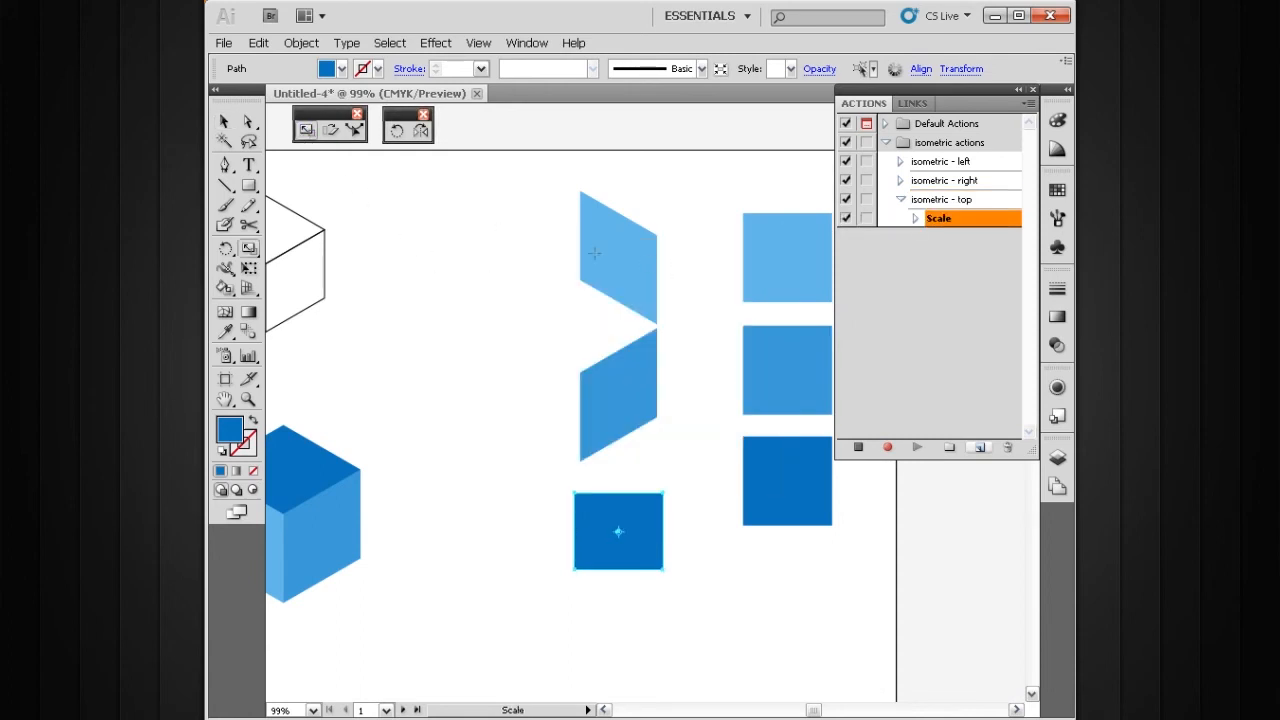
pyautogui.doubleClick(330, 130)
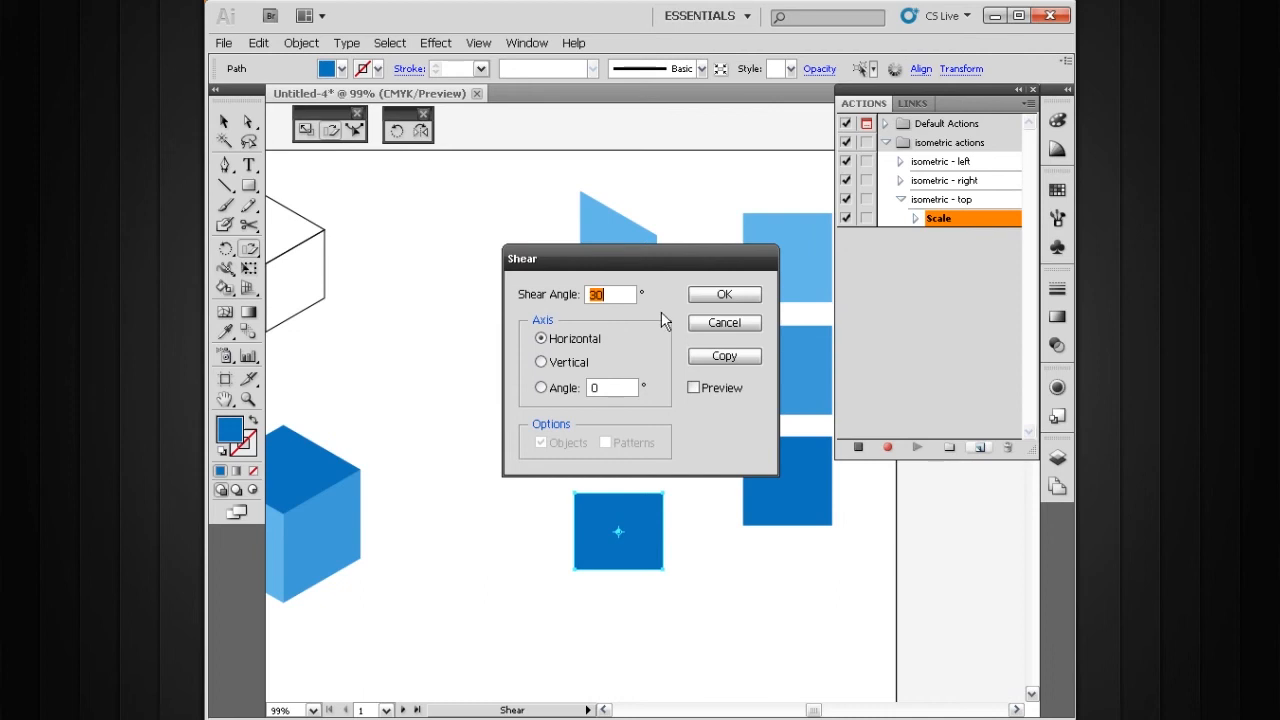
pyautogui.click(700, 296)
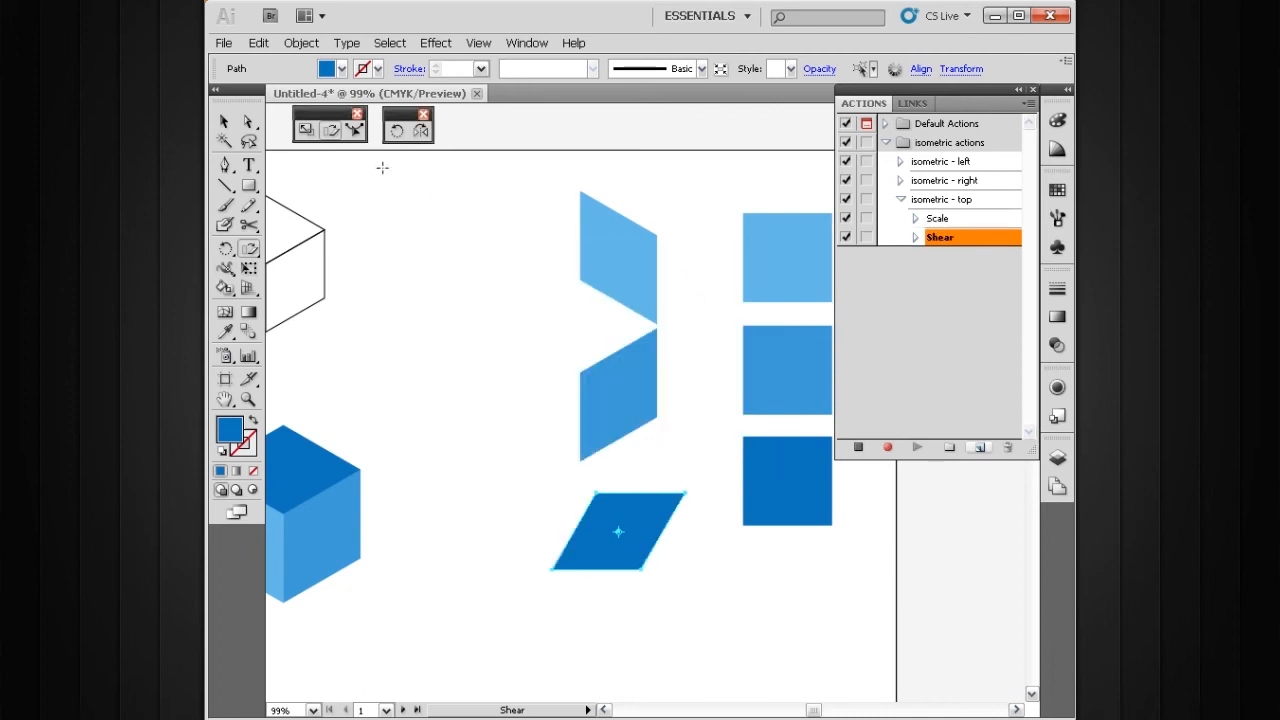
# - Record rotating the sheared dark blue shape by -30° and stop the recording
pyautogui.doubleClick(397, 130)
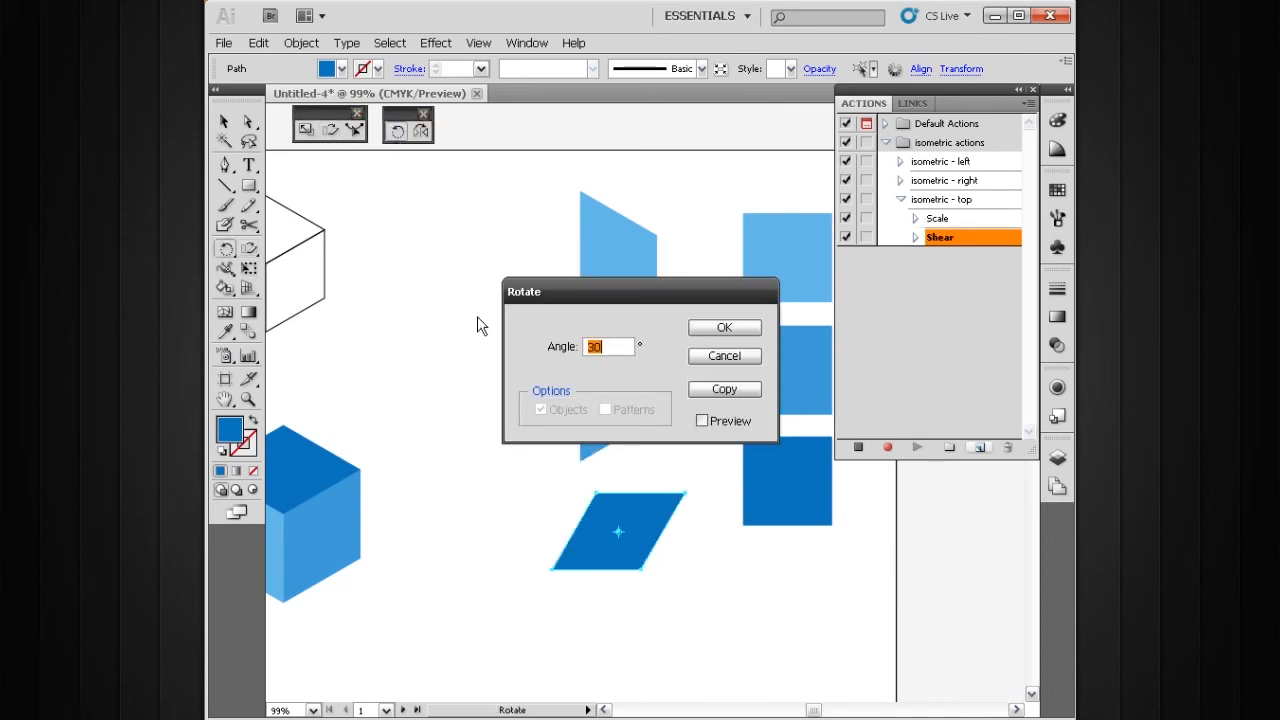
pyautogui.write('-30')
pyautogui.click(730, 328)
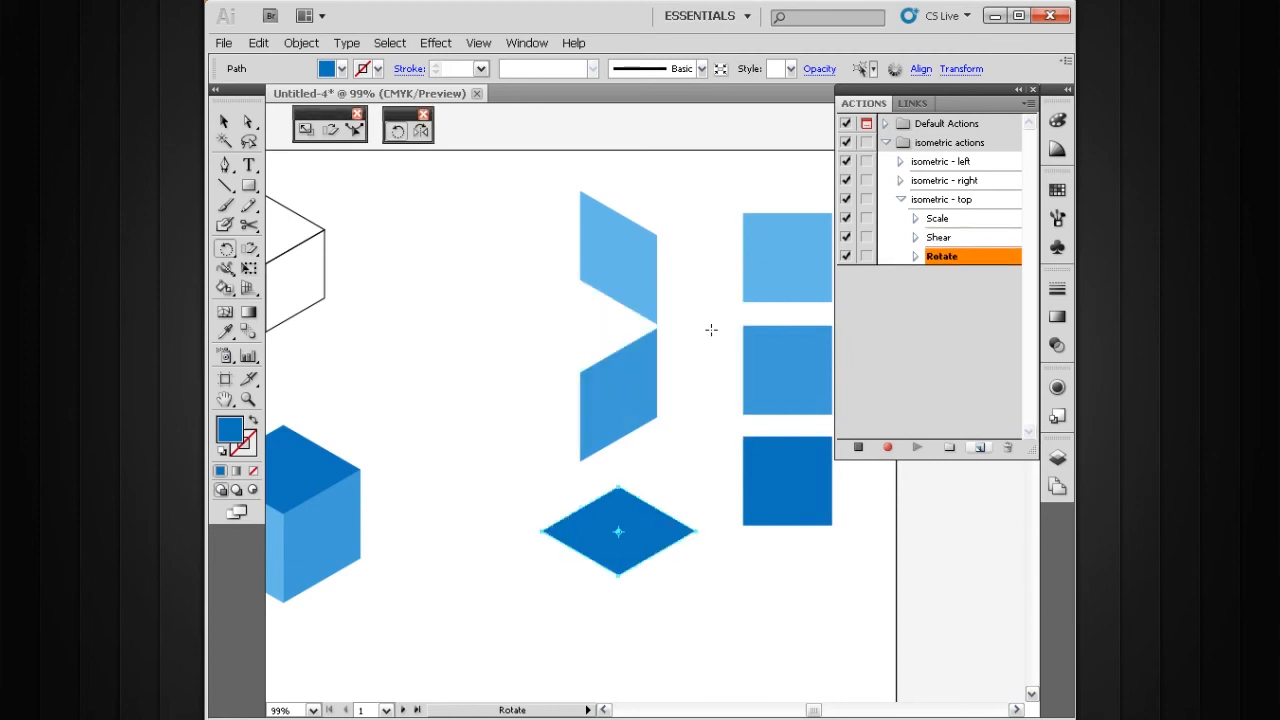
pyautogui.click(858, 446)
# - Assemble the three transformed blue faces into a cube beside the existing one, clear of the remaining column of flat squares
pyautogui.moveTo(560, 343); pyautogui.dragTo(594, 309)
pyautogui.press('v')
pyautogui.moveTo(636, 378); pyautogui.dragTo(674, 580)
pyautogui.moveTo(630, 226); pyautogui.dragTo(597, 566)
pyautogui.moveTo(726, 448); pyautogui.dragTo(560, 434)
pyautogui.click(652, 550)
pyautogui.moveTo(511, 490); pyautogui.dragTo(512, 496)
pyautogui.moveTo(629, 411); pyautogui.dragTo(529, 463)
pyautogui.click(582, 416)
pyautogui.moveTo(629, 297); pyautogui.dragTo(505, 300)
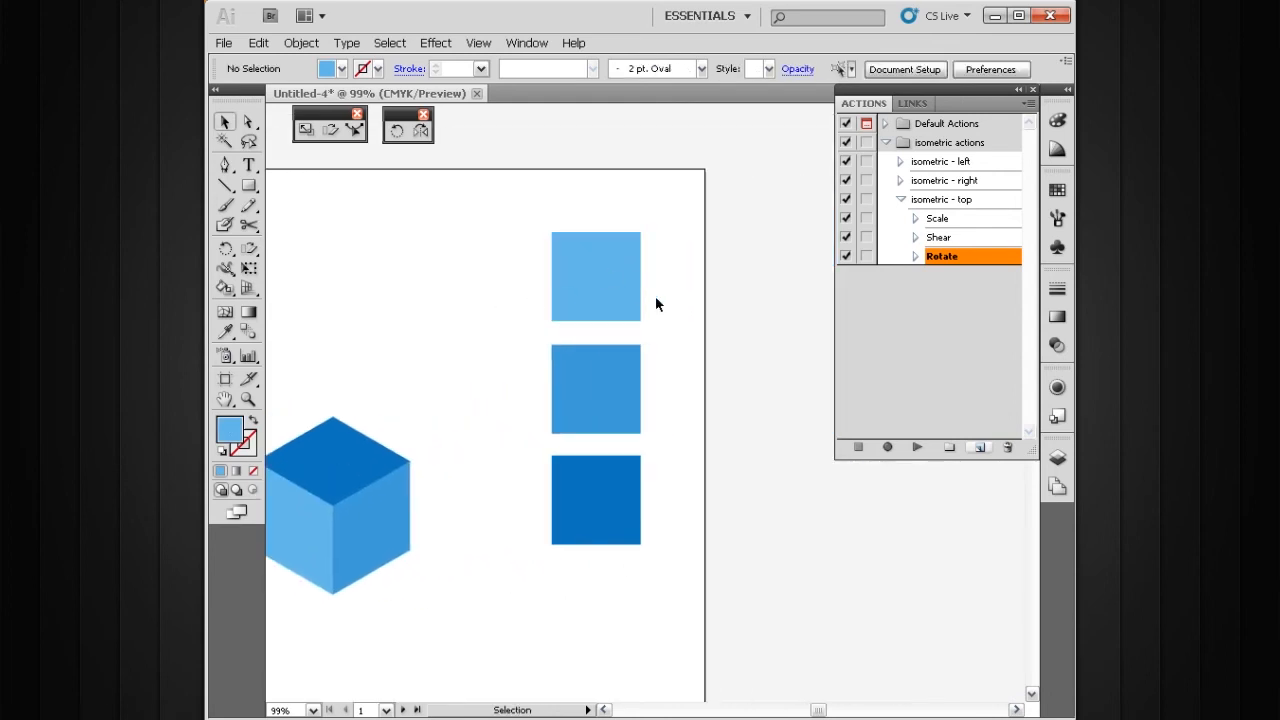
# - Collapse the recorded steps of "isometric - top" and play the "isometric - left" action on the light blue square
pyautogui.moveTo(661, 238); pyautogui.dragTo(530, 283)
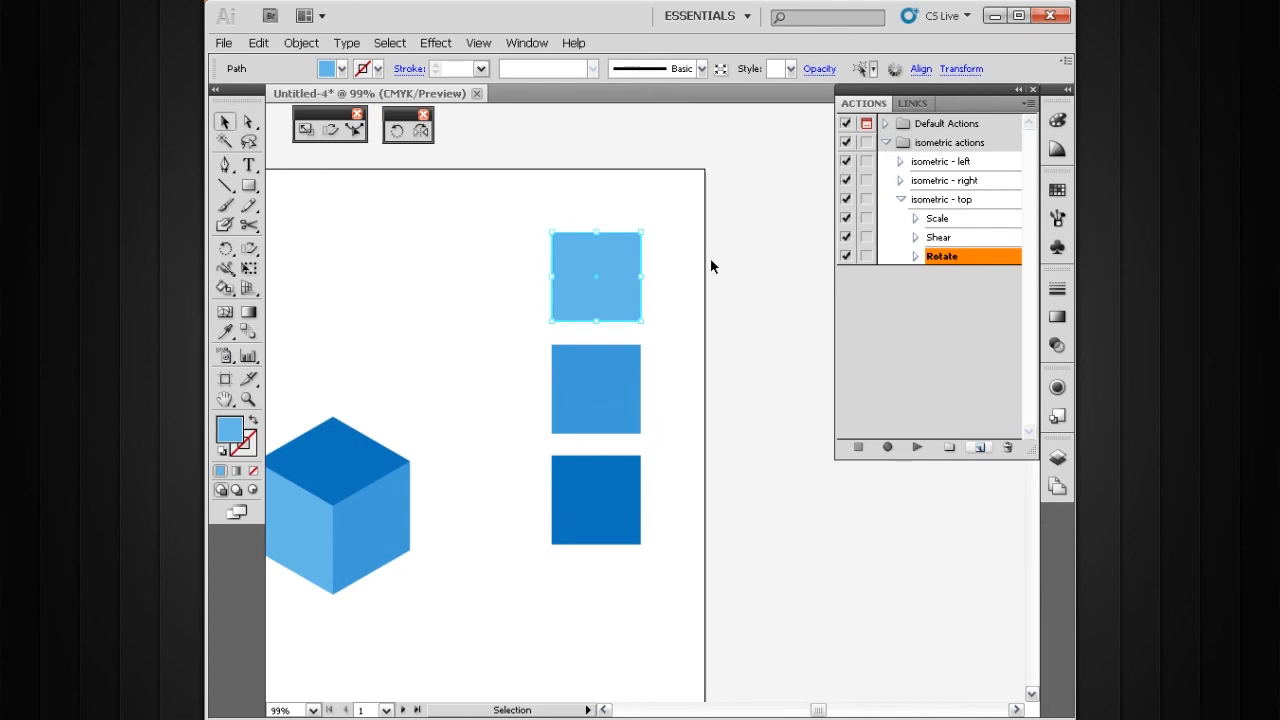
pyautogui.click(901, 202)
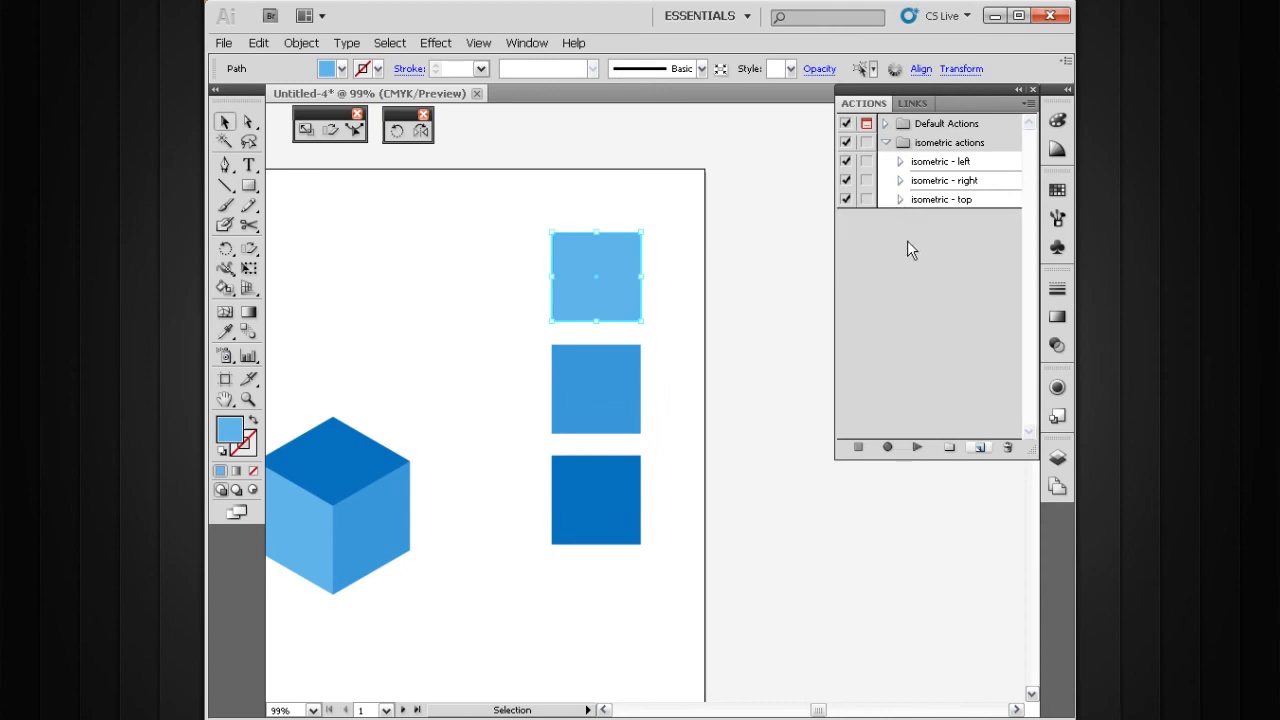
pyautogui.moveTo(668, 201); pyautogui.dragTo(548, 325)
pyautogui.click(956, 162)
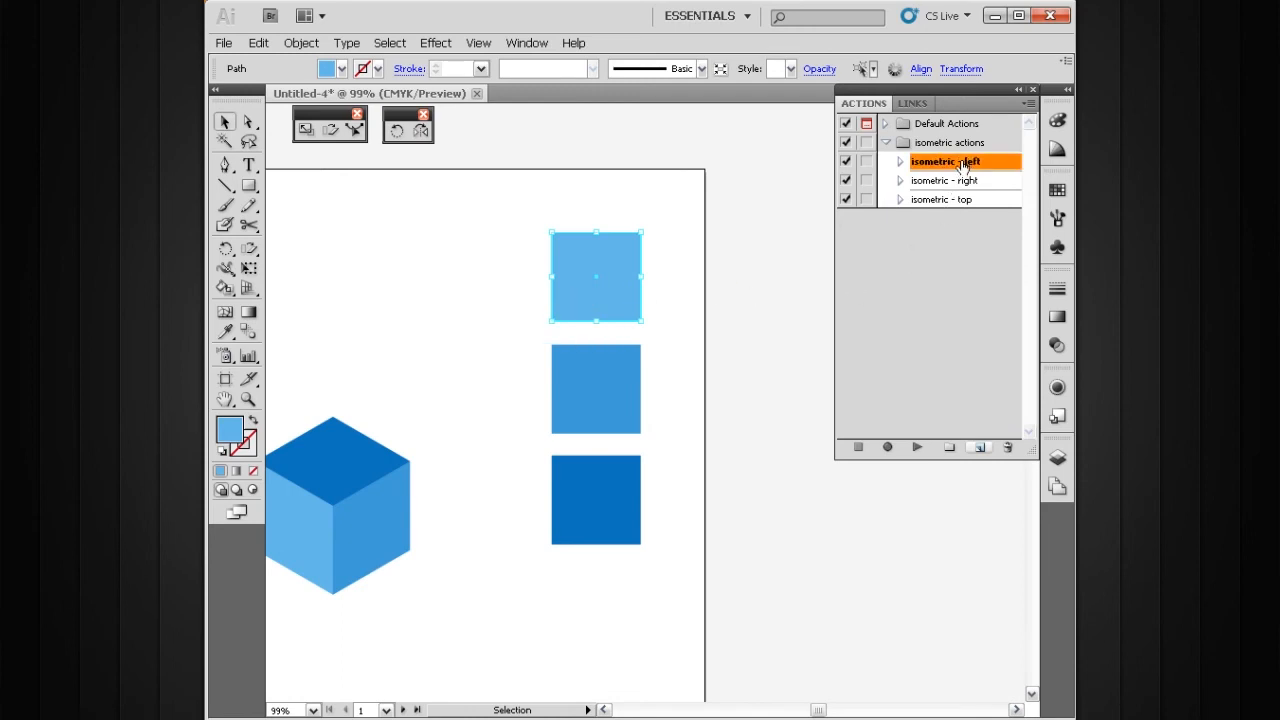
pyautogui.click(914, 447)
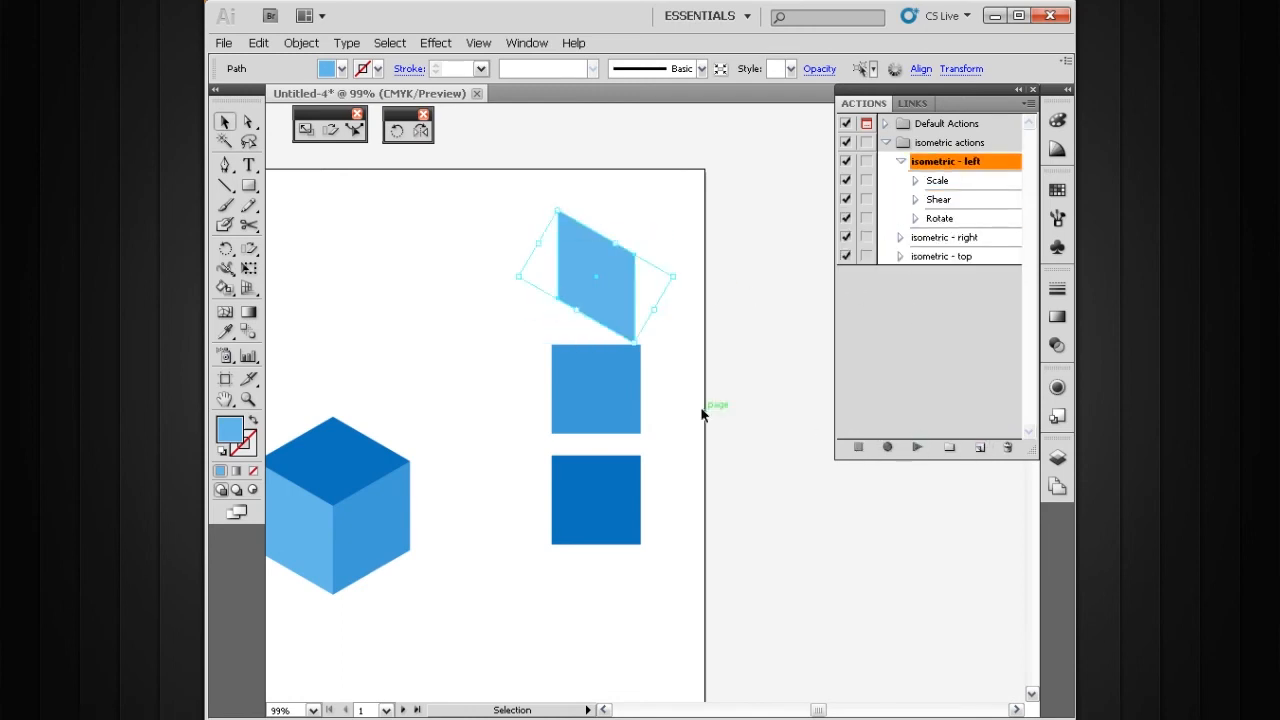
# - Play the "isometric - right" action on the medium blue square and the "isometric - top" action on the dark blue square
pyautogui.click(585, 432)
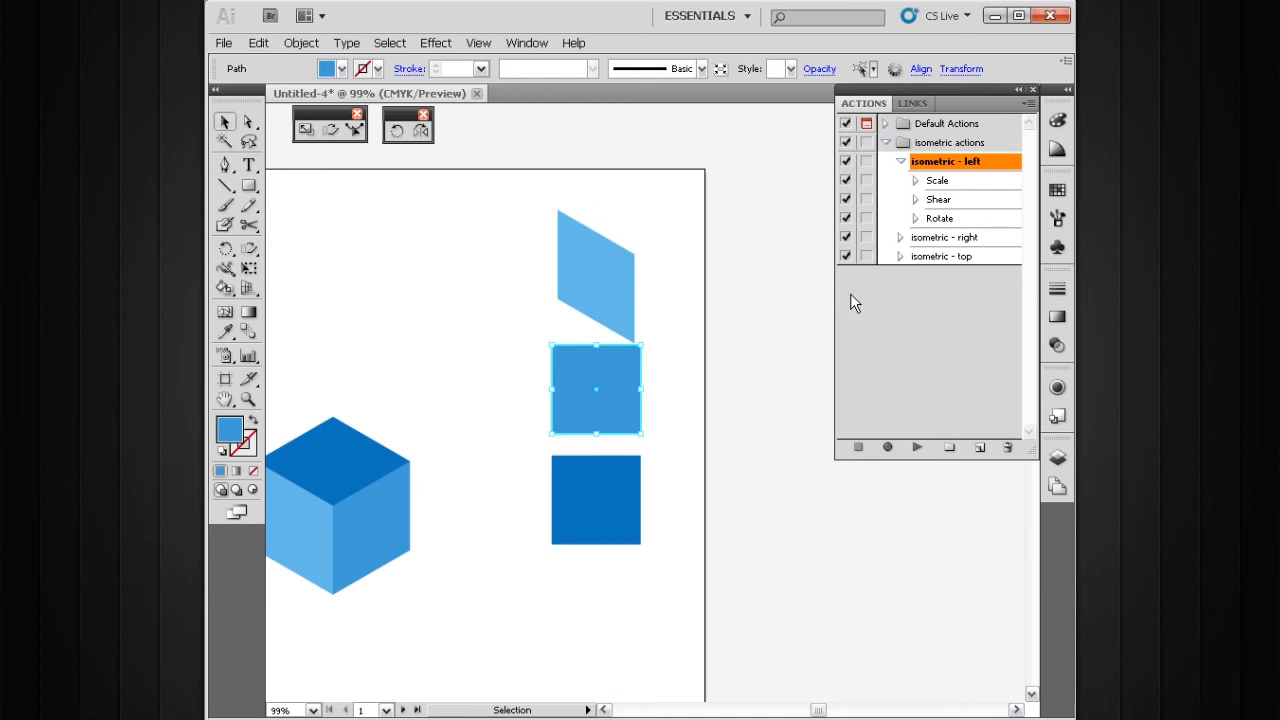
pyautogui.click(930, 240)
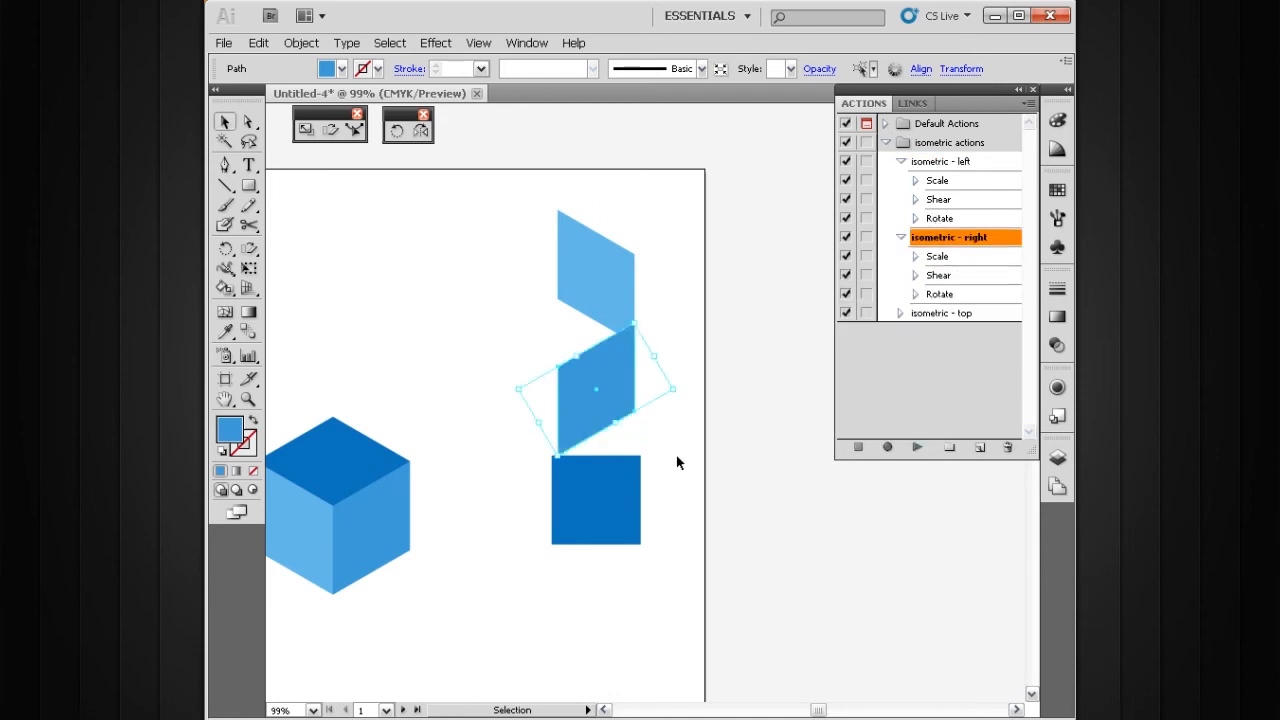
pyautogui.moveTo(616, 515); pyautogui.dragTo(617, 516)
pyautogui.click(945, 313)
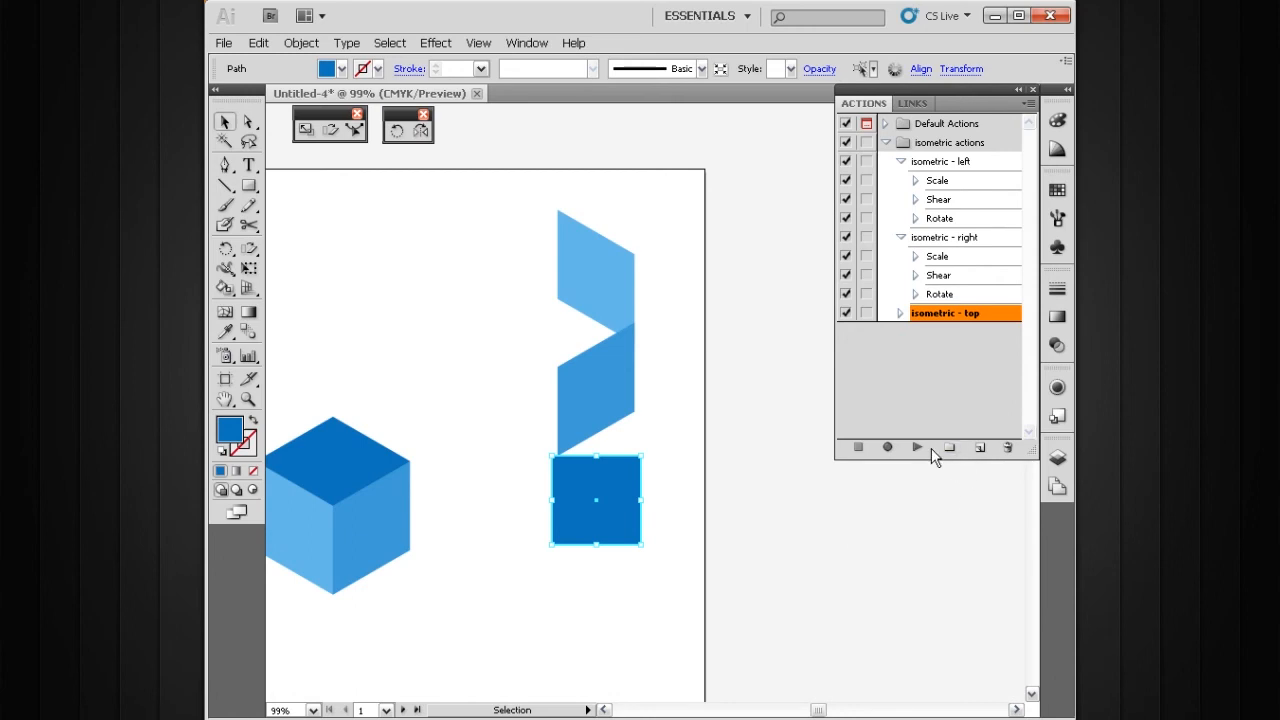
pyautogui.click(919, 448)
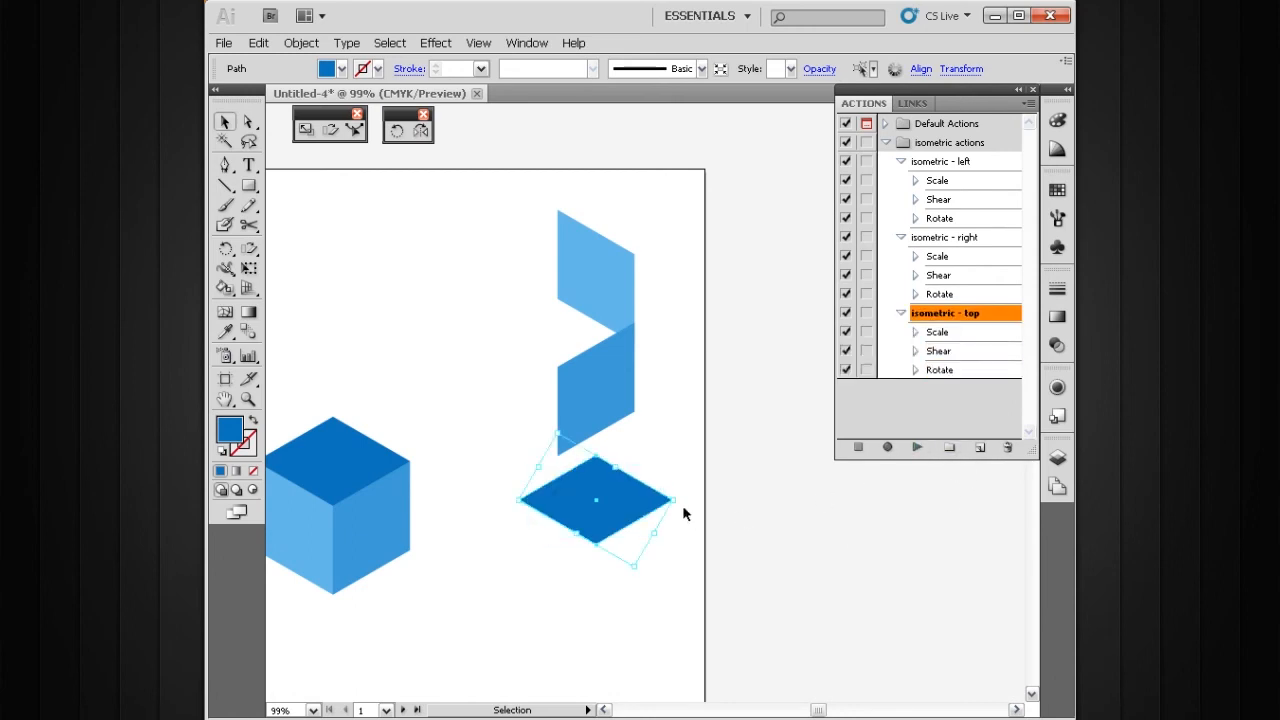
# - Join the light blue left face and dark blue top face to the medium blue right face to form another cube
pyautogui.moveTo(586, 274); pyautogui.dragTo(504, 393)
pyautogui.moveTo(606, 508); pyautogui.dragTo(570, 332)
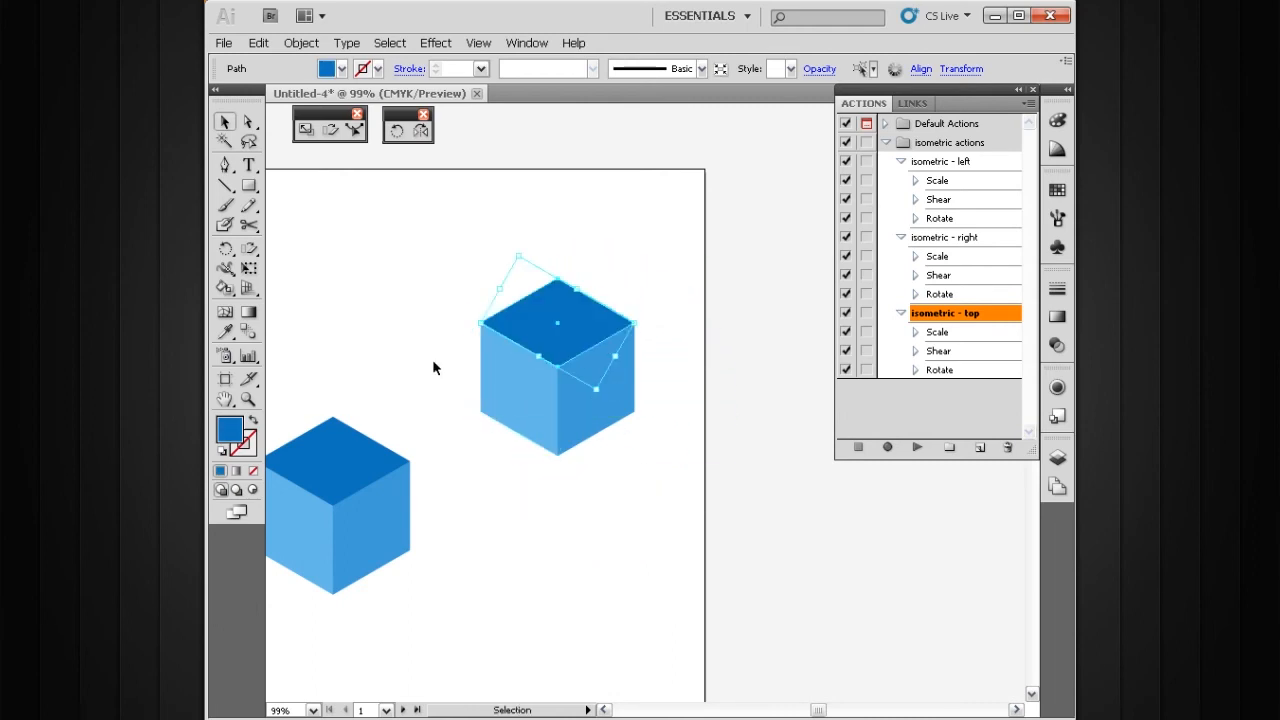
pyautogui.click(399, 252)
pyautogui.moveTo(410, 315); pyautogui.dragTo(598, 266)
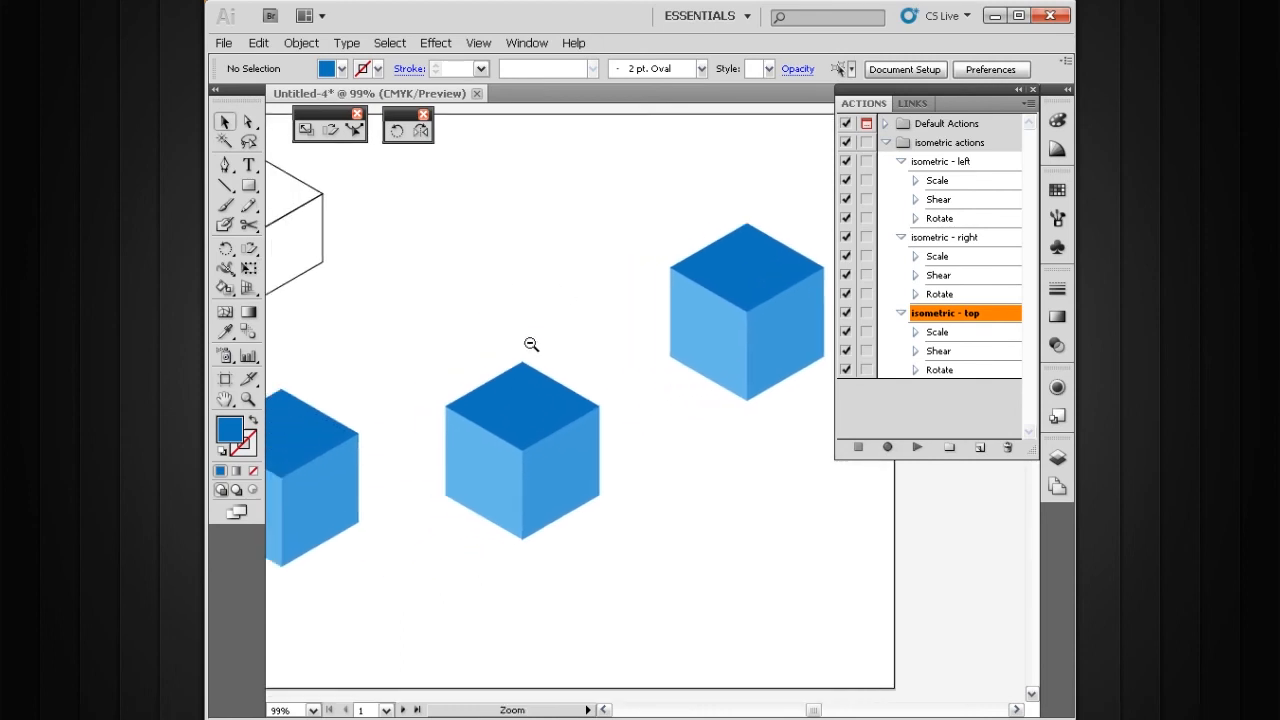
pyautogui.keyDown('ctrl'); pyautogui.keyDown('alt'); pyautogui.click(531, 346); pyautogui.keyUp('alt'); pyautogui.keyUp('ctrl')
pyautogui.moveTo(565, 393); pyautogui.dragTo(520, 372)
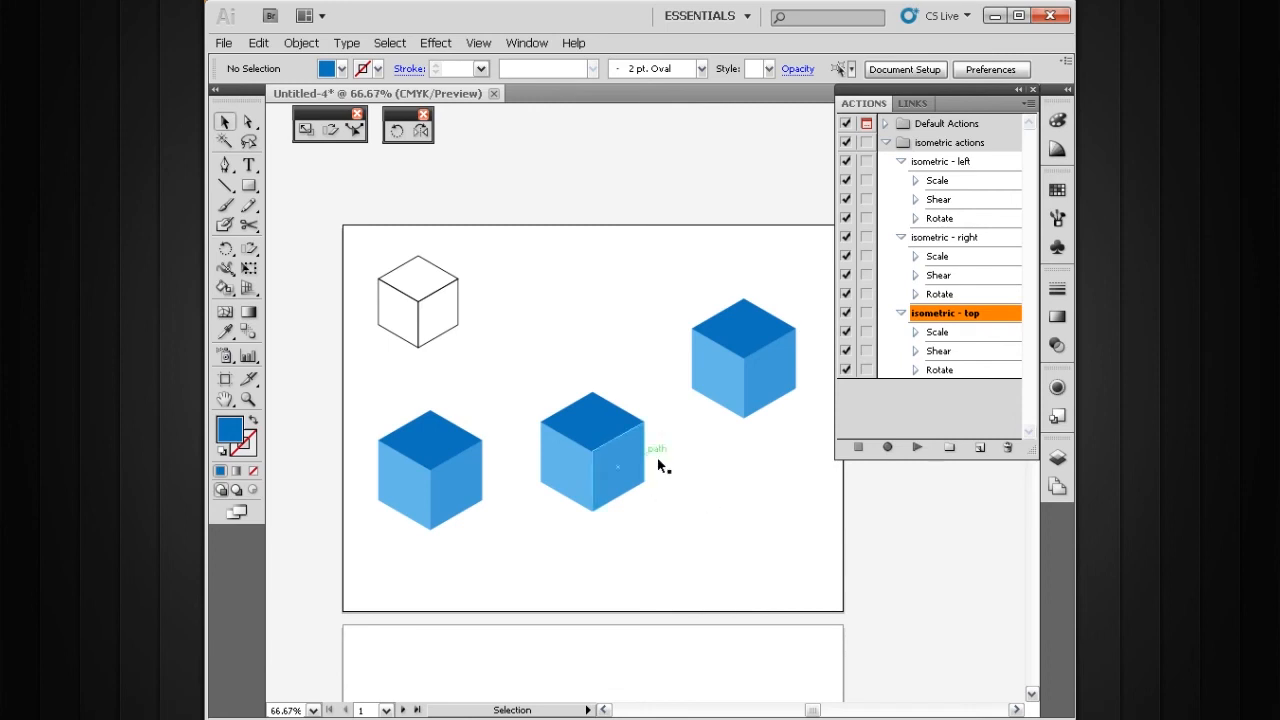
# - Copy the light grey notched shape from the second artboard to the empty lower area of the first artboard
pyautogui.moveTo(668, 517); pyautogui.dragTo(635, 326)
pyautogui.moveTo(657, 478); pyautogui.dragTo(645, 387)
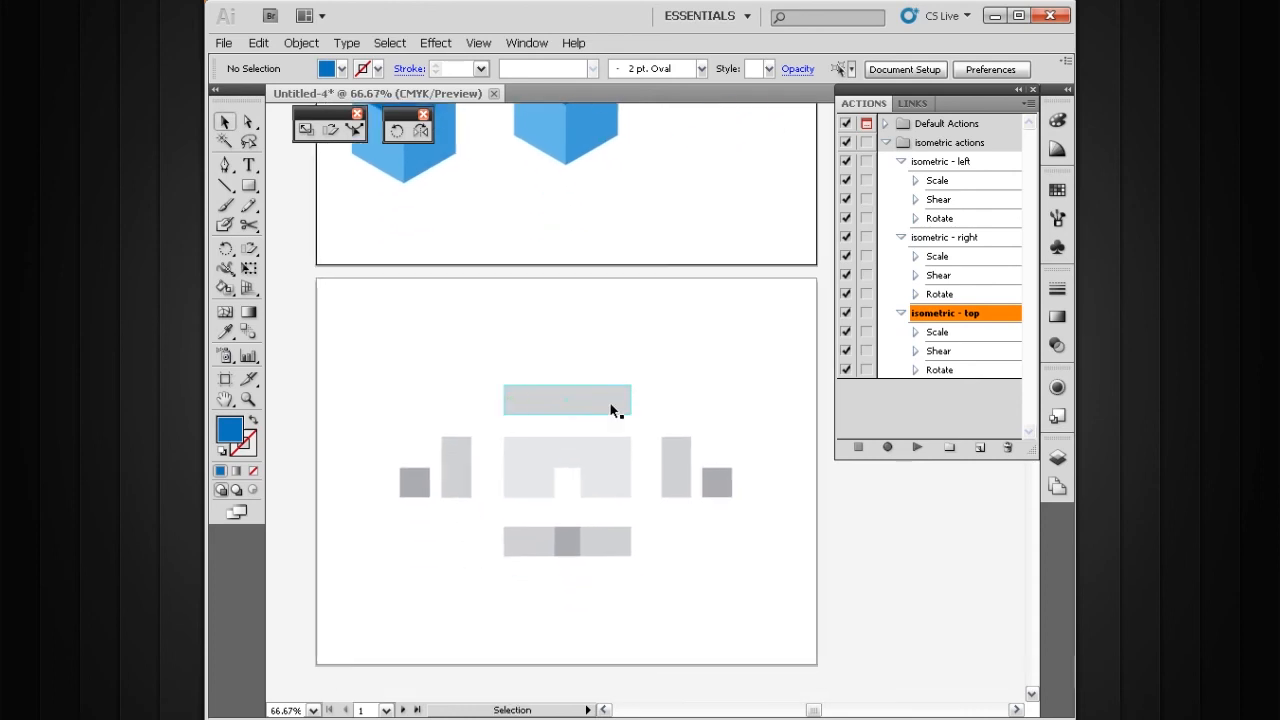
pyautogui.moveTo(644, 453); pyautogui.dragTo(641, 526)
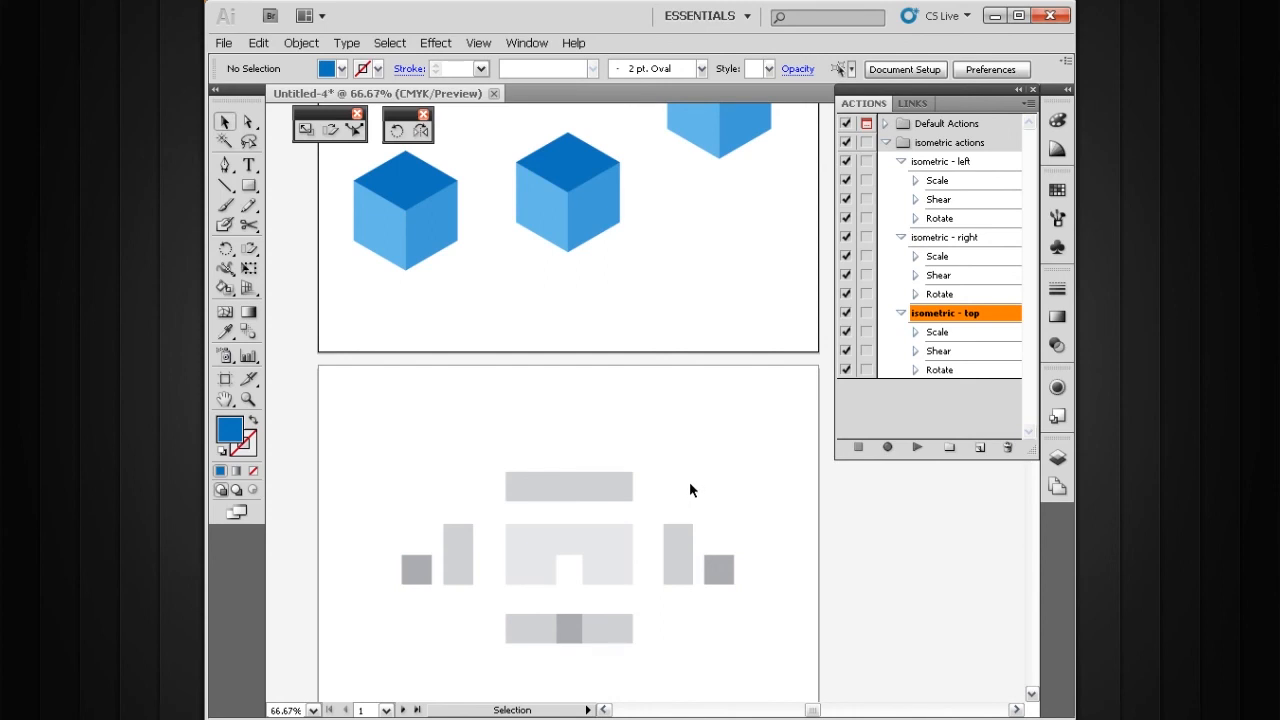
pyautogui.click(614, 527)
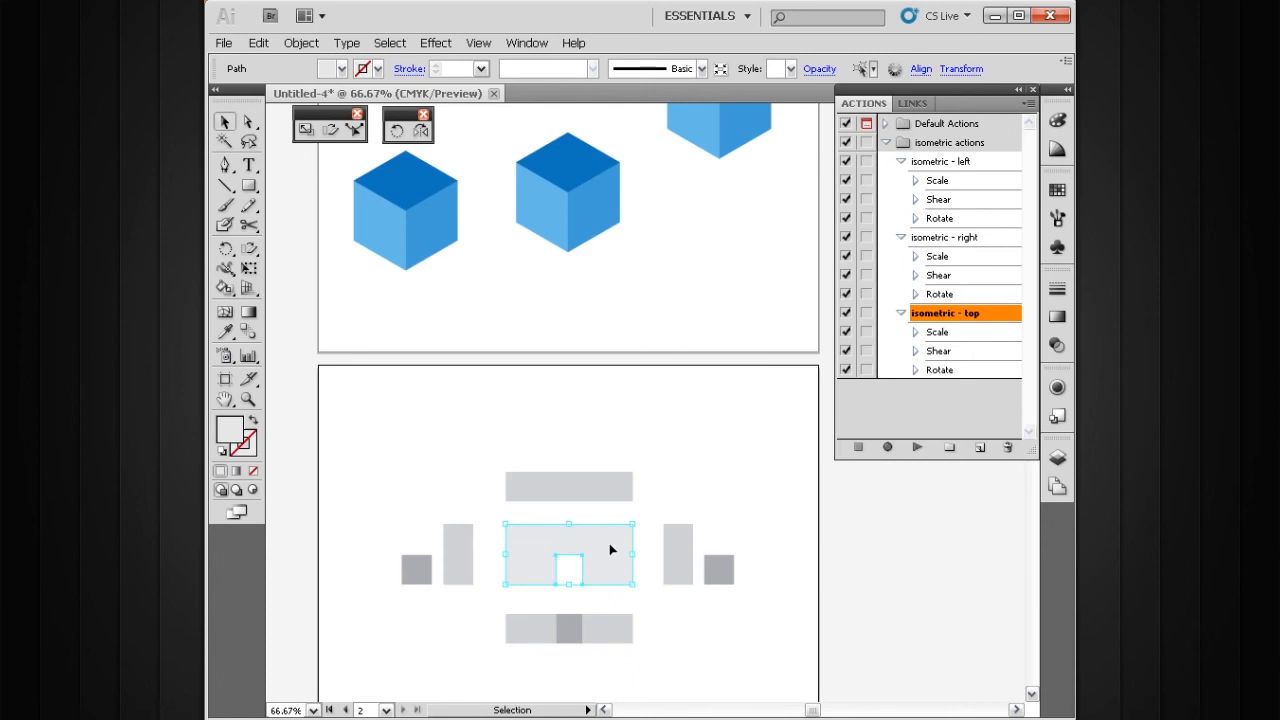
pyautogui.moveTo(614, 423); pyautogui.dragTo(623, 532)
pyautogui.keyDown('alt'); pyautogui.moveTo(614, 646); pyautogui.dragTo(741, 368); pyautogui.keyUp('alt')
# - Move the middle blue cube up near the artboard's upper edge and shift the leftmost blue cube slightly up and left
pyautogui.moveTo(657, 340); pyautogui.dragTo(667, 460)
pyautogui.moveTo(601, 400); pyautogui.dragTo(603, 258)
pyautogui.moveTo(420, 452); pyautogui.dragTo(409, 408)
# - Place a duplicate of the grey notched shape to its left, level with the original on the first artboard
pyautogui.moveTo(728, 498); pyautogui.dragTo(563, 498)
pyautogui.moveTo(666, 508); pyautogui.dragTo(618, 476)
pyautogui.moveTo(769, 289); pyautogui.dragTo(354, 617)
pyautogui.keyDown('ctrl'); pyautogui.keyDown('alt'); pyautogui.click(695, 456); pyautogui.keyUp('alt'); pyautogui.keyUp('ctrl')
pyautogui.keyDown('ctrl'); pyautogui.keyDown('alt'); pyautogui.click(695, 456); pyautogui.keyUp('alt'); pyautogui.keyUp('ctrl')
pyautogui.moveTo(643, 411); pyautogui.dragTo(637, 517)
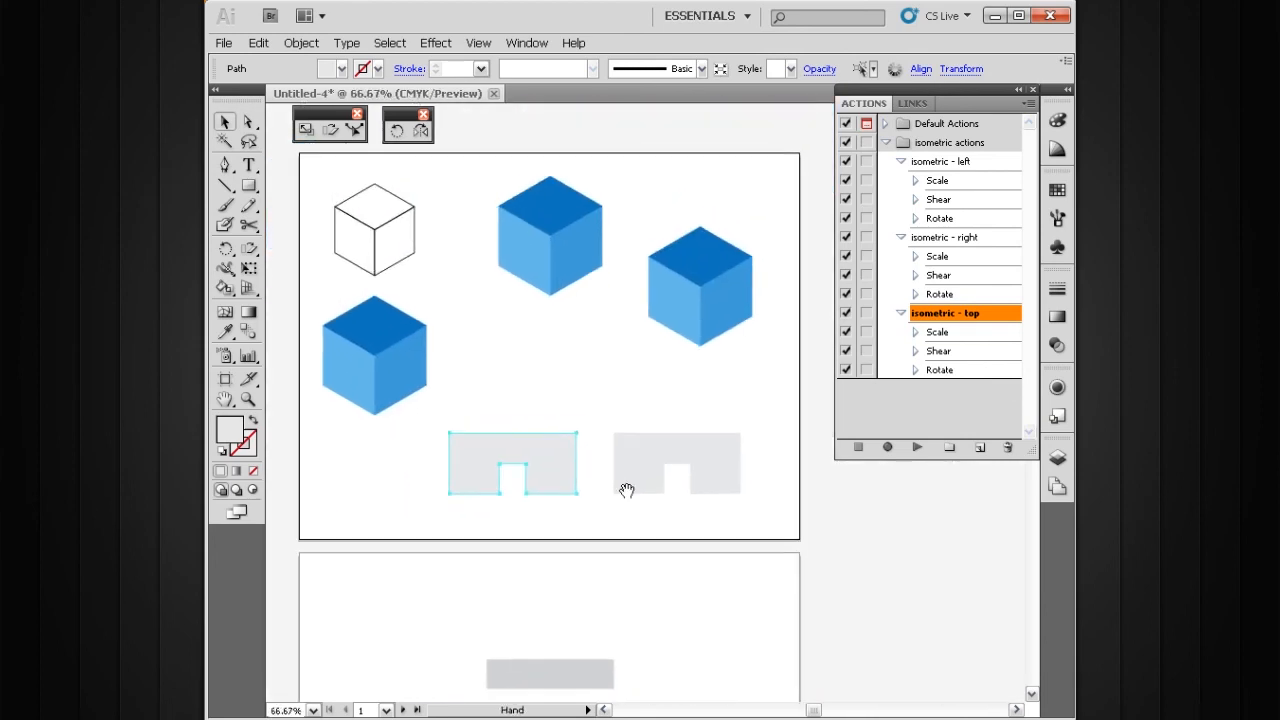
# - Fill both grey notched shapes with the dark blue sampled from a cube's top face
pyautogui.keyDown('shift'); pyautogui.click(640, 478); pyautogui.keyUp('shift')
pyautogui.press('i')
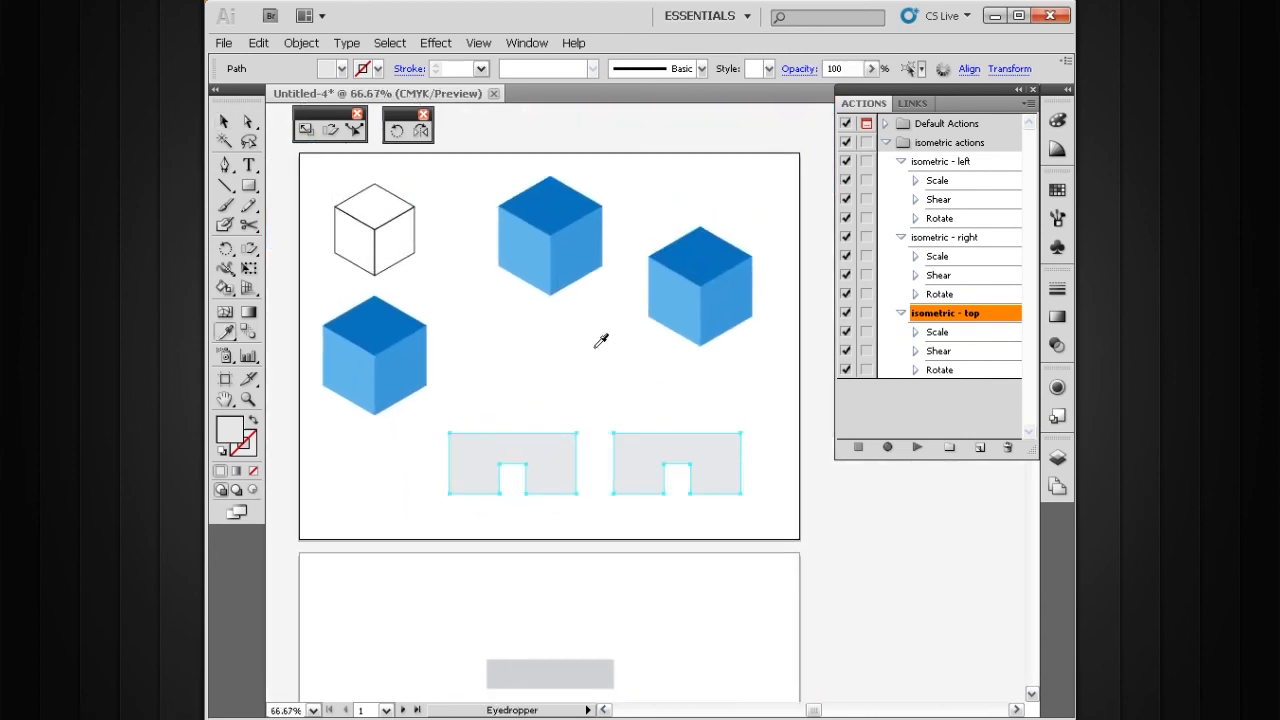
pyautogui.click(693, 256)
pyautogui.press('v')
pyautogui.keyDown('ctrl'); pyautogui.click(616, 406); pyautogui.keyUp('ctrl')
# - Play the "isometric - top" action on the left dark blue notched shape
pyautogui.press('v')
pyautogui.moveTo(786, 317); pyautogui.dragTo(361, 586)
pyautogui.moveTo(469, 518); pyautogui.dragTo(437, 568)
pyautogui.moveTo(609, 357); pyautogui.dragTo(520, 502)
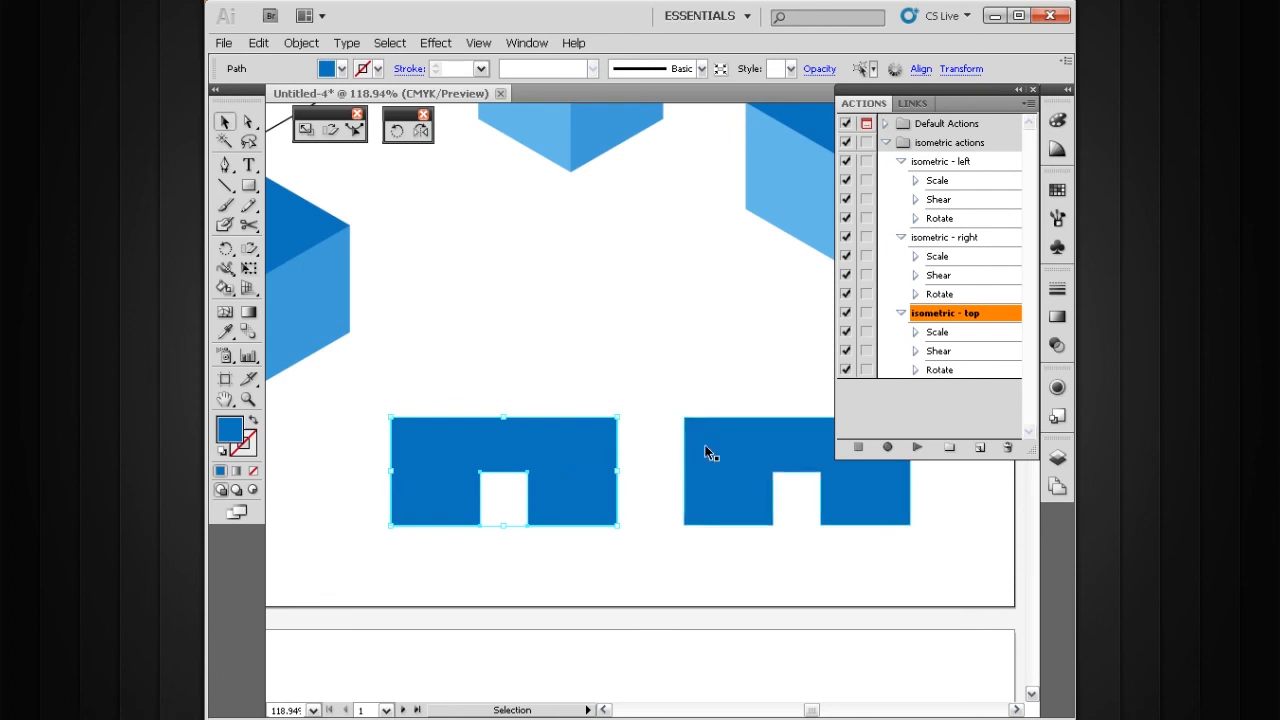
pyautogui.click(917, 448)
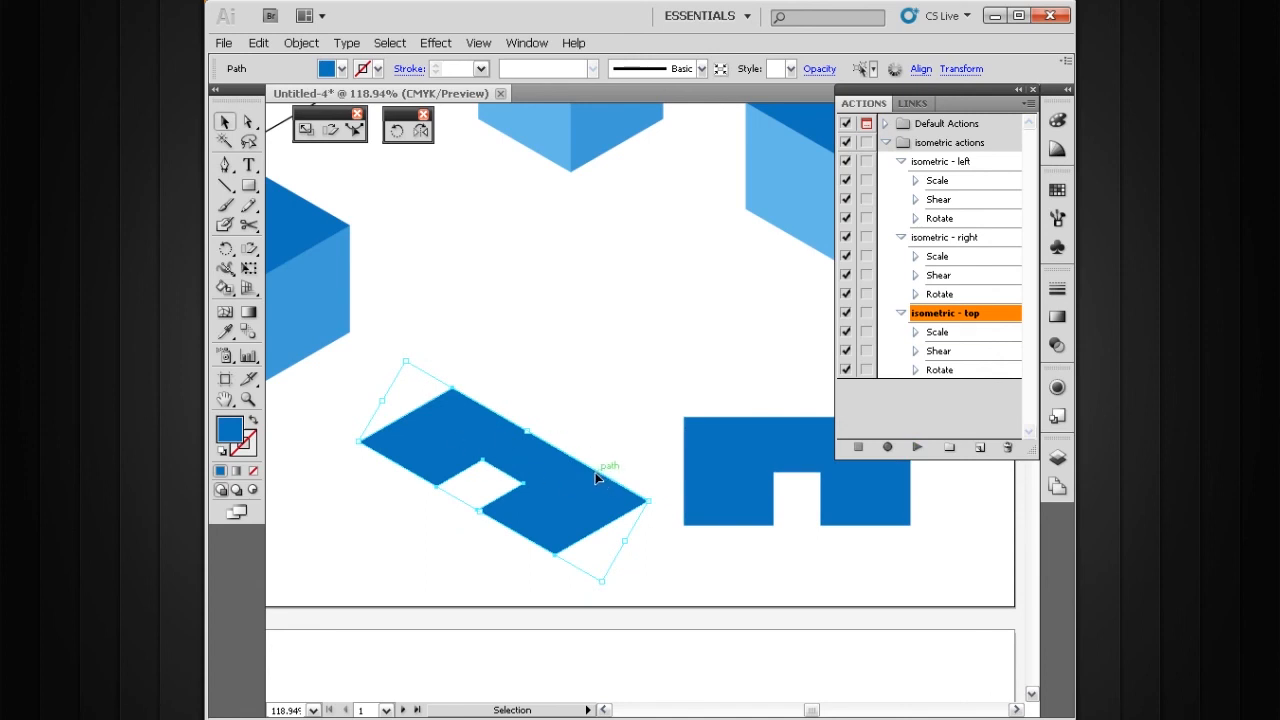
pyautogui.click(635, 419)
pyautogui.moveTo(646, 446); pyautogui.dragTo(616, 412)
pyautogui.keyDown('ctrl'); pyautogui.keyDown('alt'); pyautogui.click(650, 484); pyautogui.keyUp('alt'); pyautogui.keyUp('ctrl')
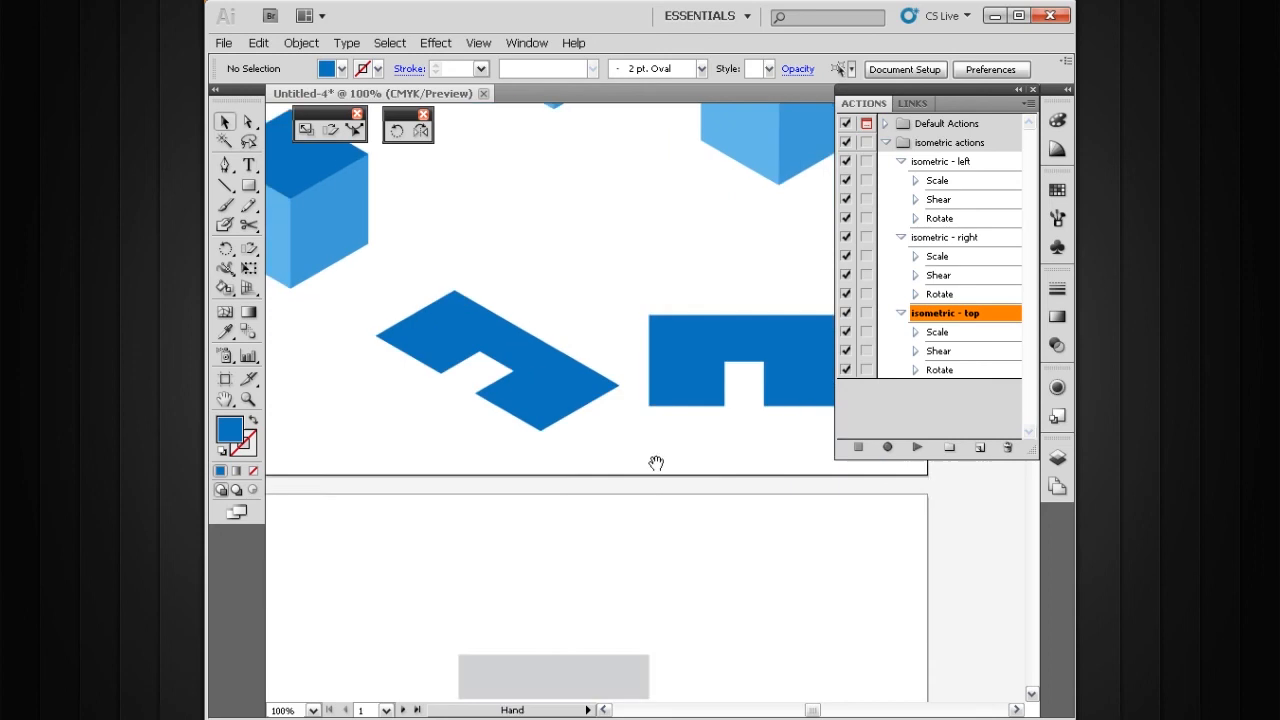
pyautogui.moveTo(654, 483); pyautogui.dragTo(648, 537)
pyautogui.keyDown('ctrl'); pyautogui.keyDown('alt'); pyautogui.click(654, 511); pyautogui.keyUp('alt'); pyautogui.keyUp('ctrl')
pyautogui.moveTo(658, 469); pyautogui.dragTo(640, 573)
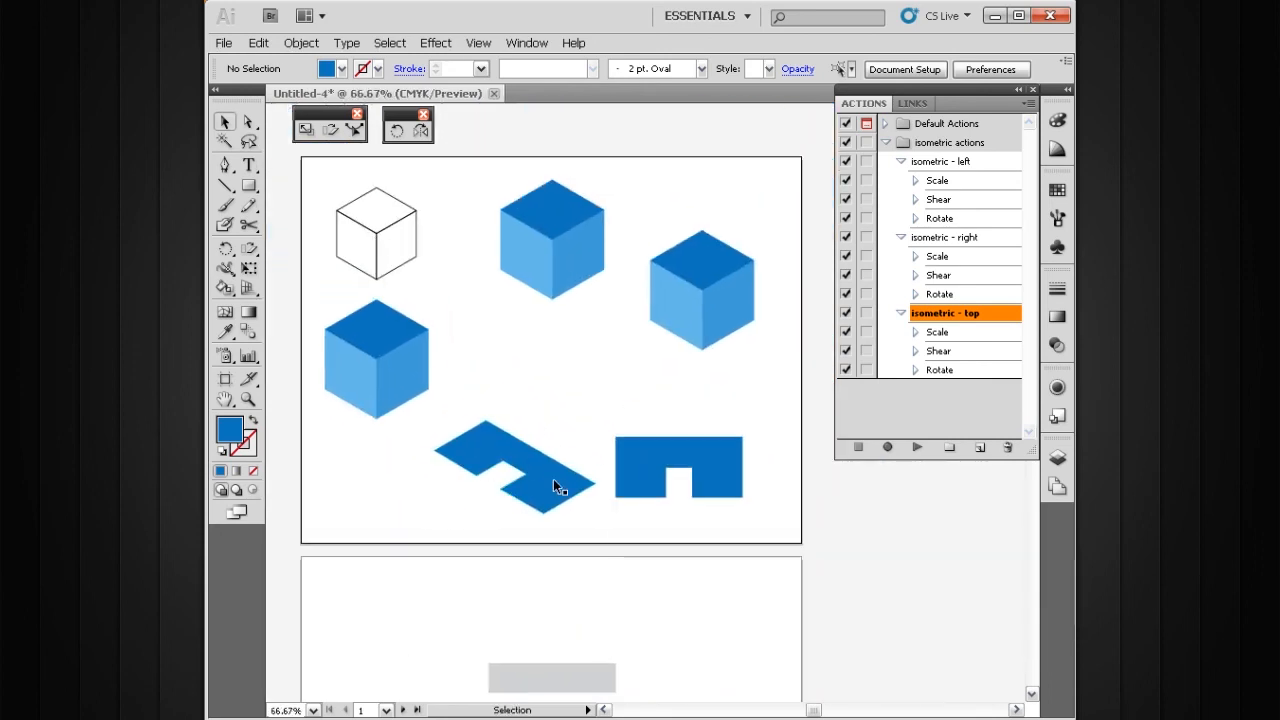
# - Try to mirror the isometric notched shape with the Reflect tool so that it faces the other way
pyautogui.click(531, 436)
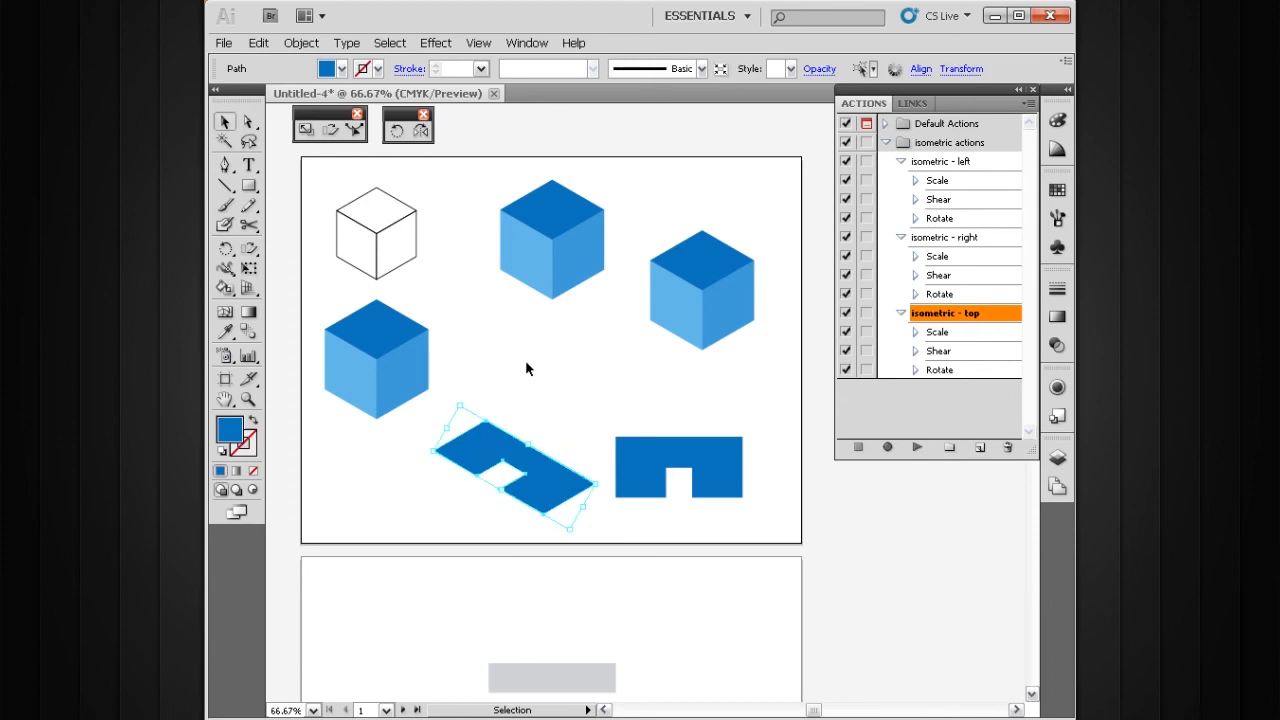
pyautogui.click(421, 130)
pyautogui.moveTo(443, 452); pyautogui.dragTo(529, 471)
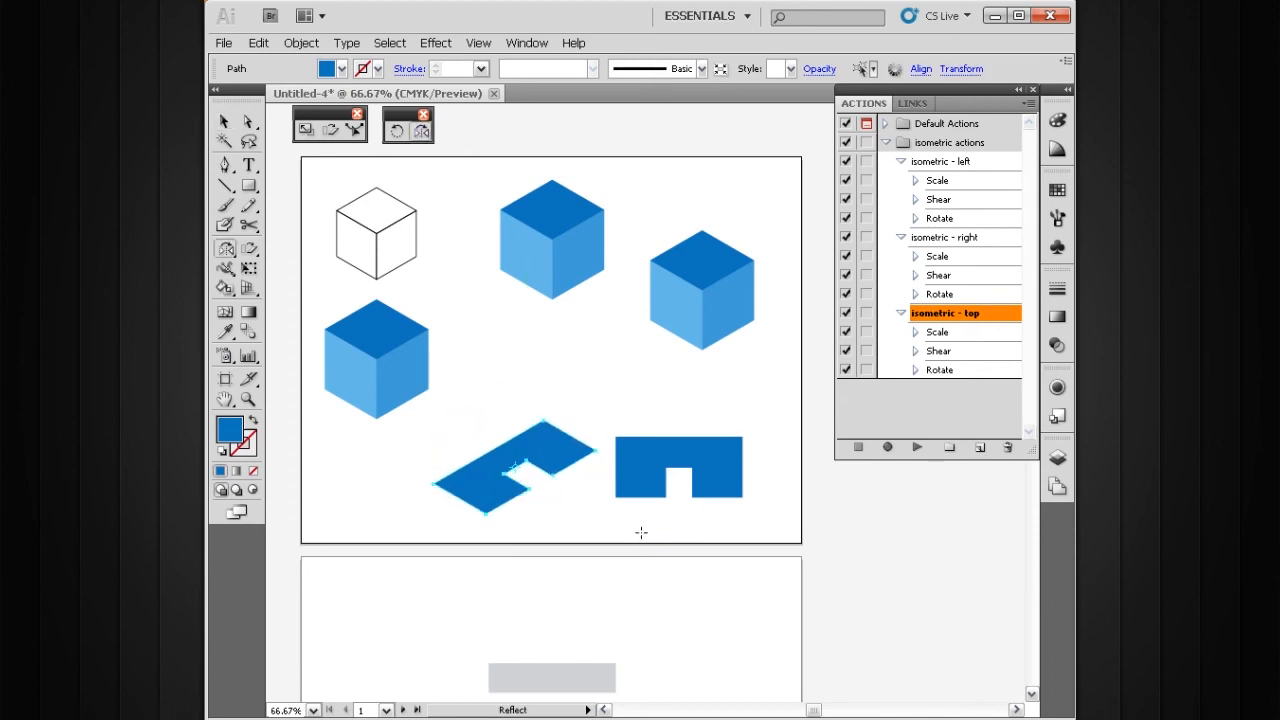
pyautogui.moveTo(641, 535); pyautogui.dragTo(643, 534)
pyautogui.press('v')
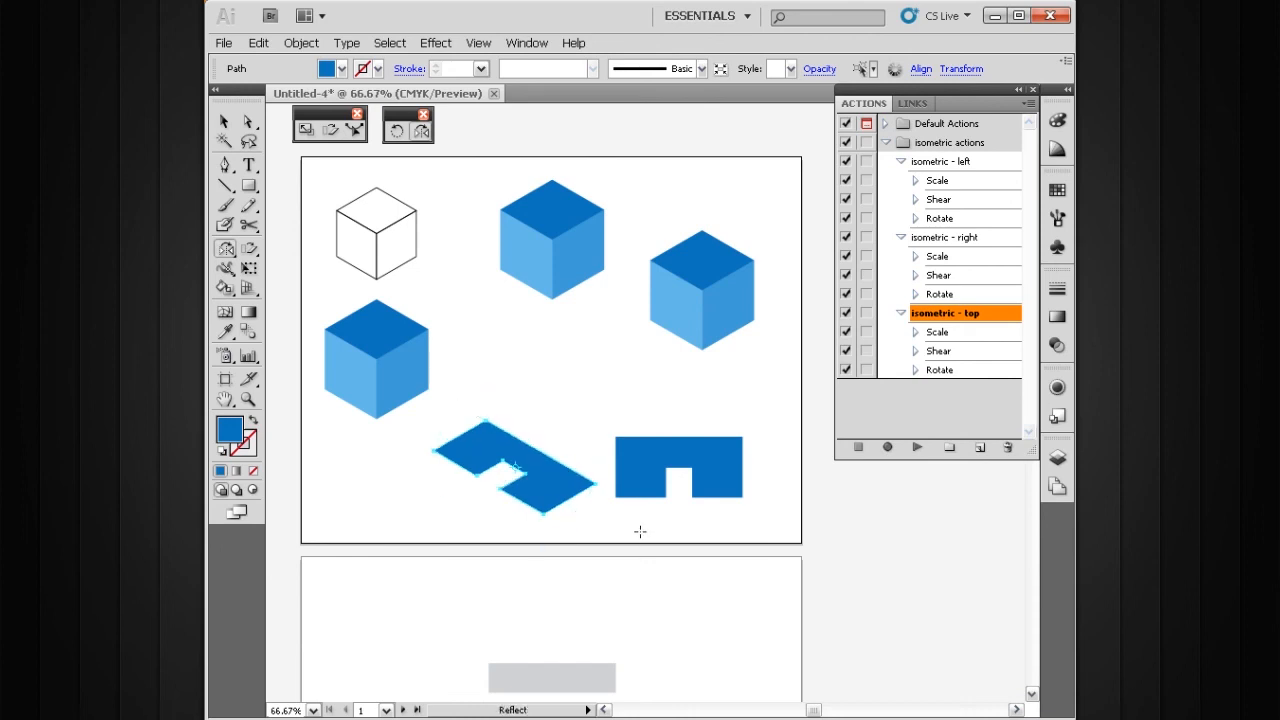
pyautogui.click(557, 419)
pyautogui.moveTo(745, 454); pyautogui.dragTo(720, 486)
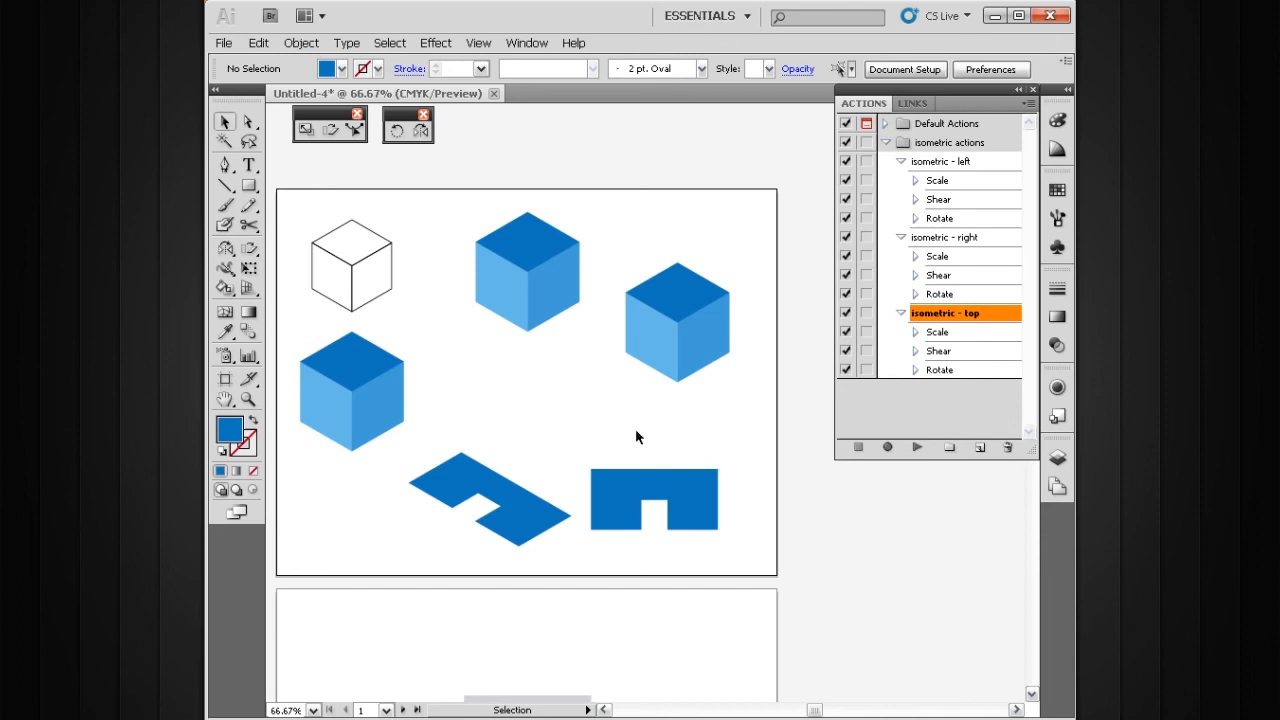
# - Start recording a new action named "isometric - top CCW" with function key F7, with the flat right notched shape selected
pyautogui.moveTo(700, 428); pyautogui.dragTo(645, 520)
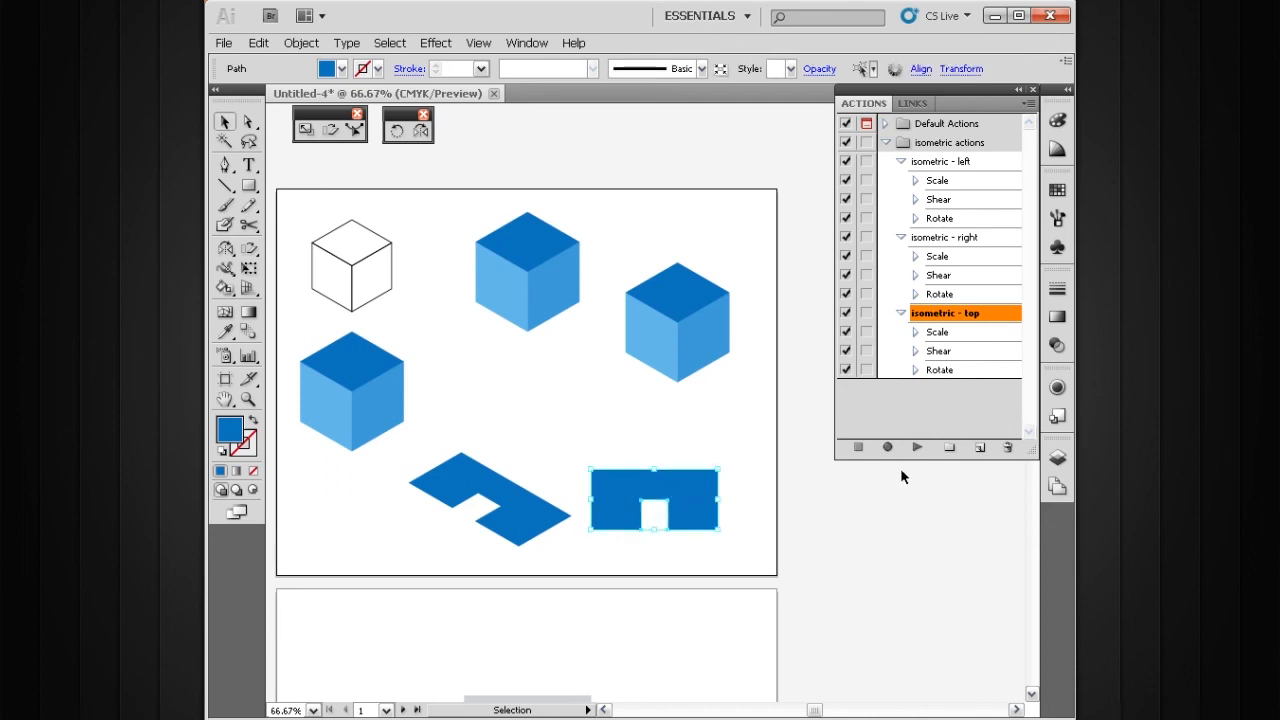
pyautogui.click(979, 448)
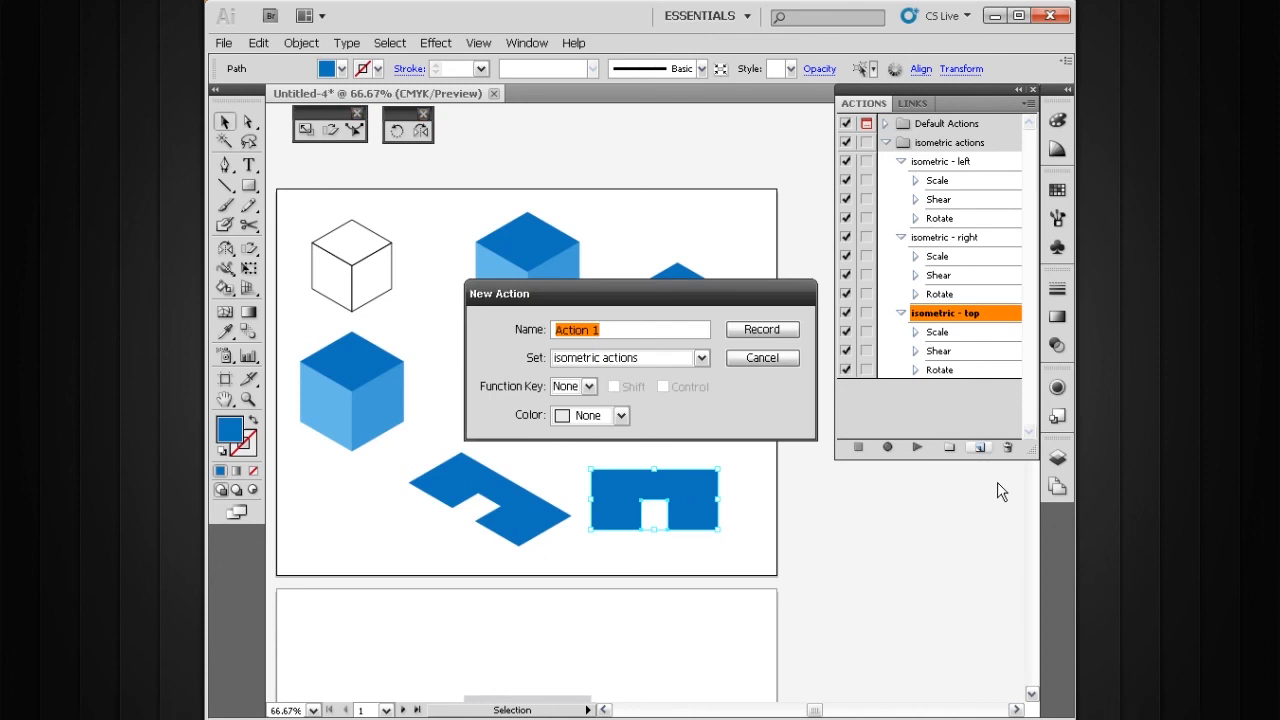
pyautogui.write('isometric - top CCW')
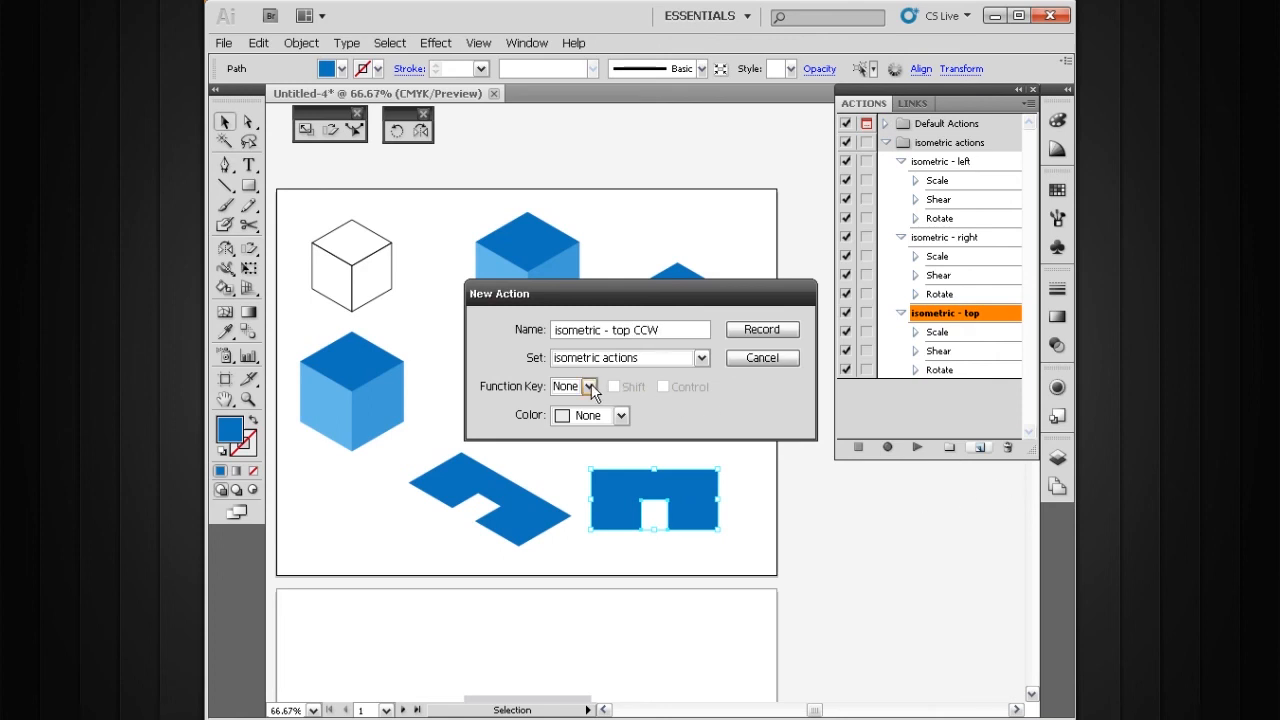
pyautogui.click(591, 387)
pyautogui.click(575, 499)
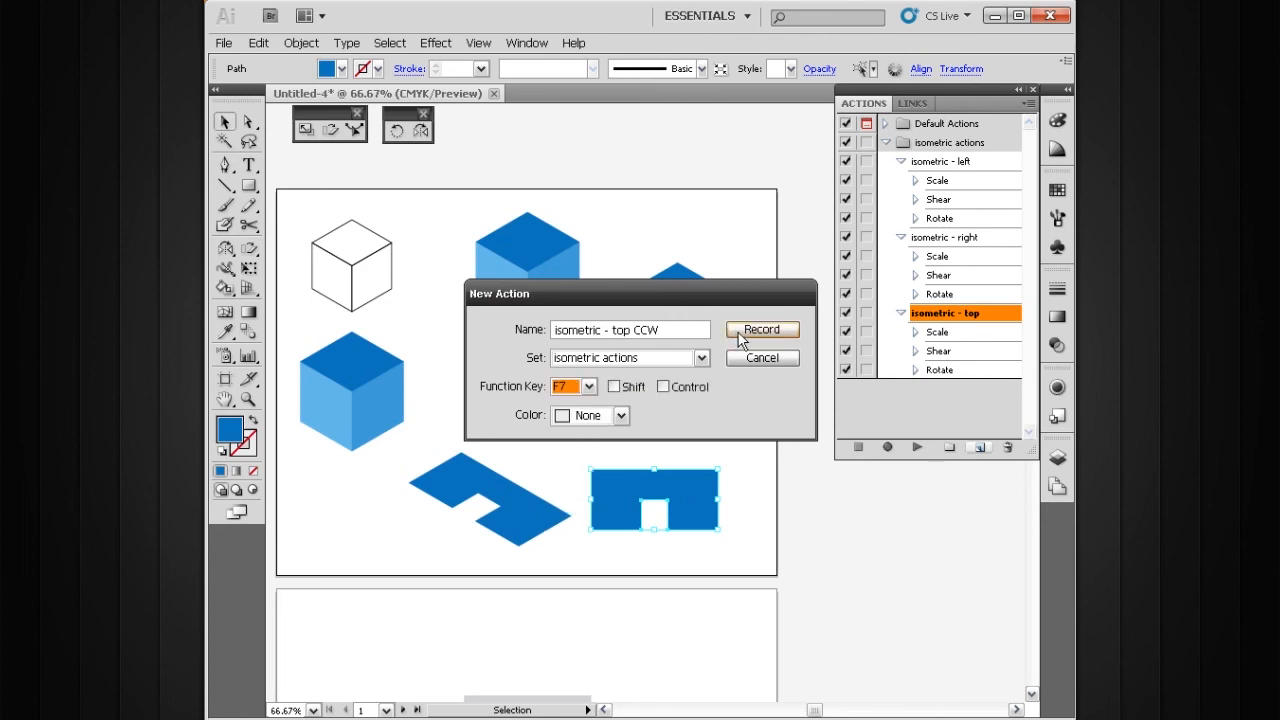
pyautogui.click(740, 338)
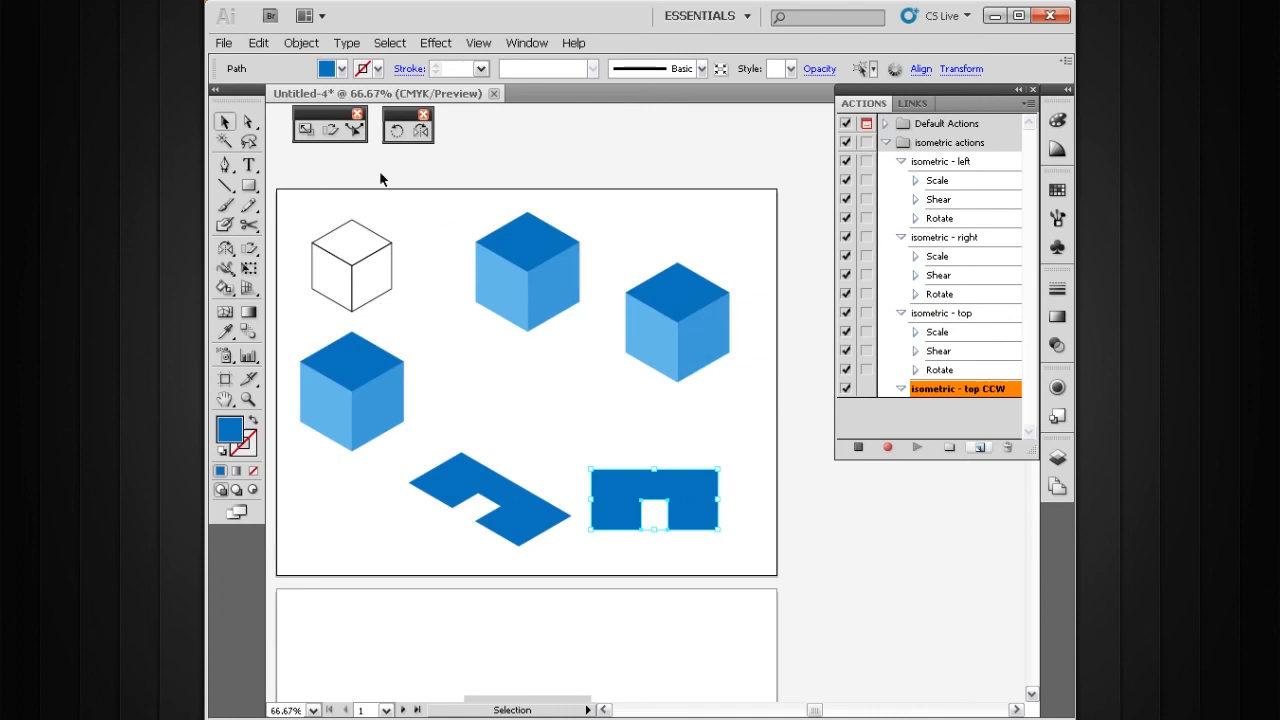
# - Scale the flat notched shape non-uniformly to 100% horizontal and 86.602% vertical, and shear it by -30° along the horizontal axis
pyautogui.click(305, 131)
pyautogui.doubleClick(305, 131)
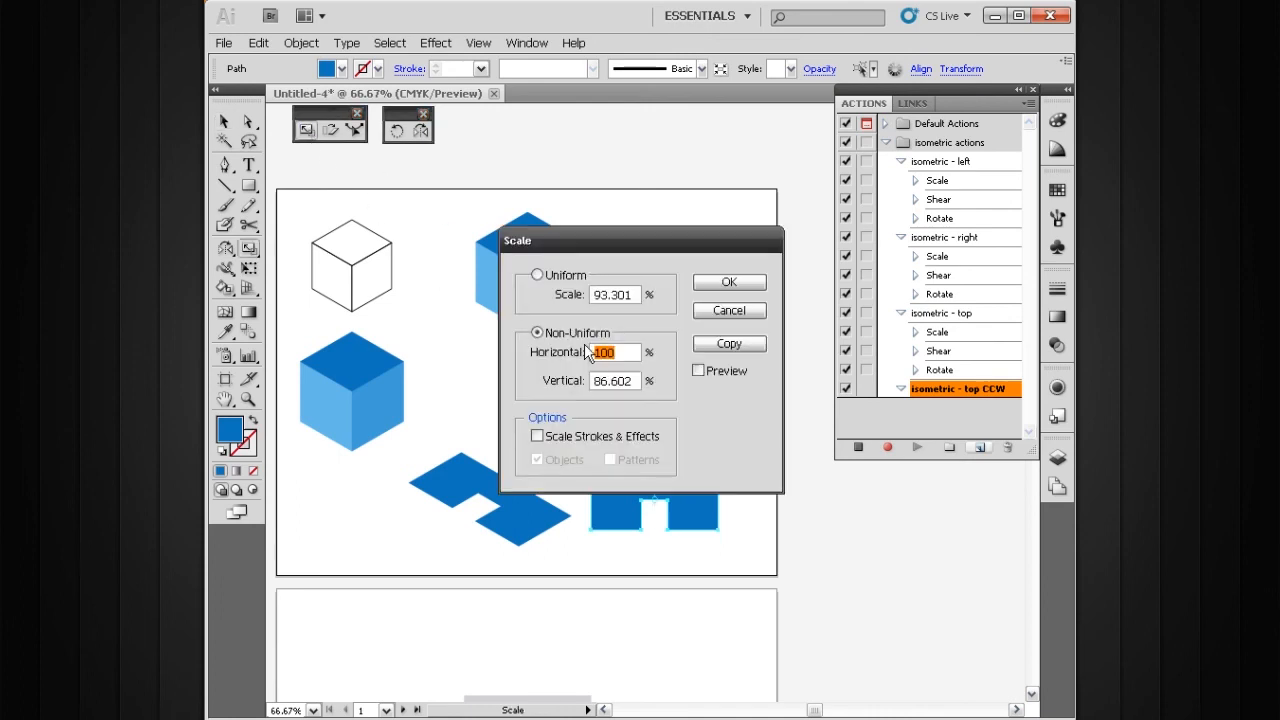
pyautogui.click(729, 283)
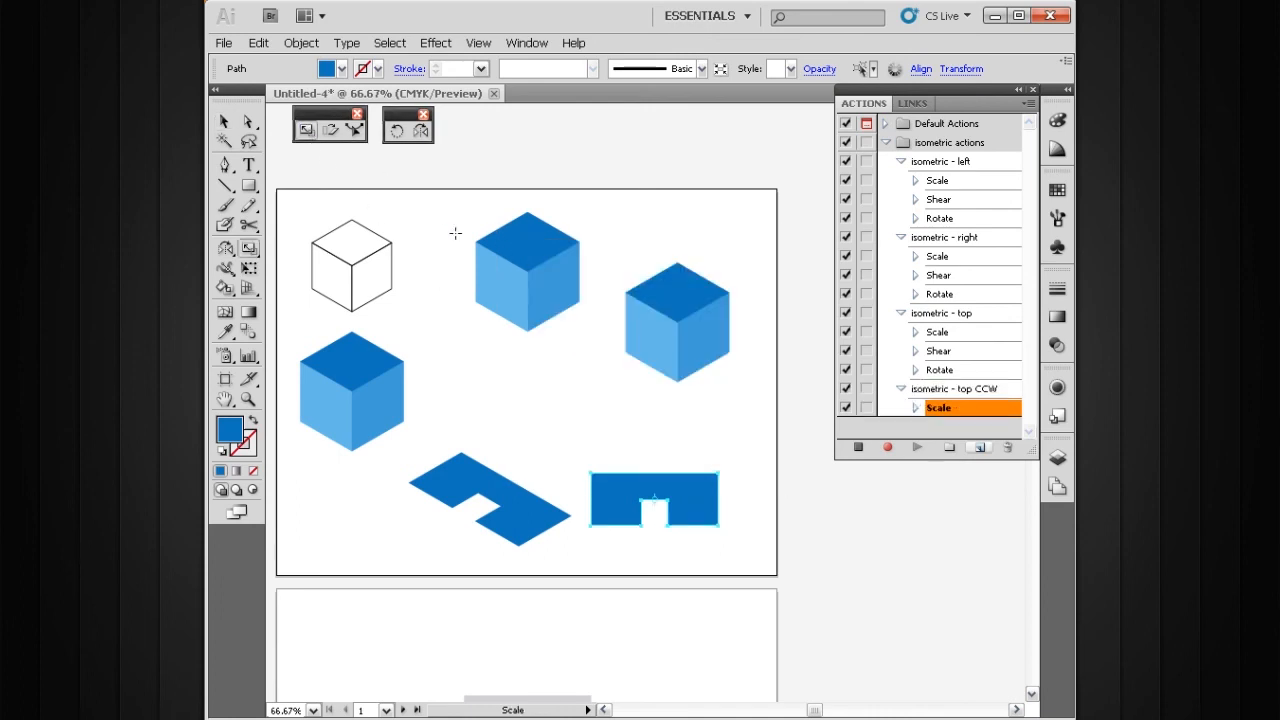
pyautogui.doubleClick(329, 134)
pyautogui.moveTo(586, 248); pyautogui.dragTo(526, 196)
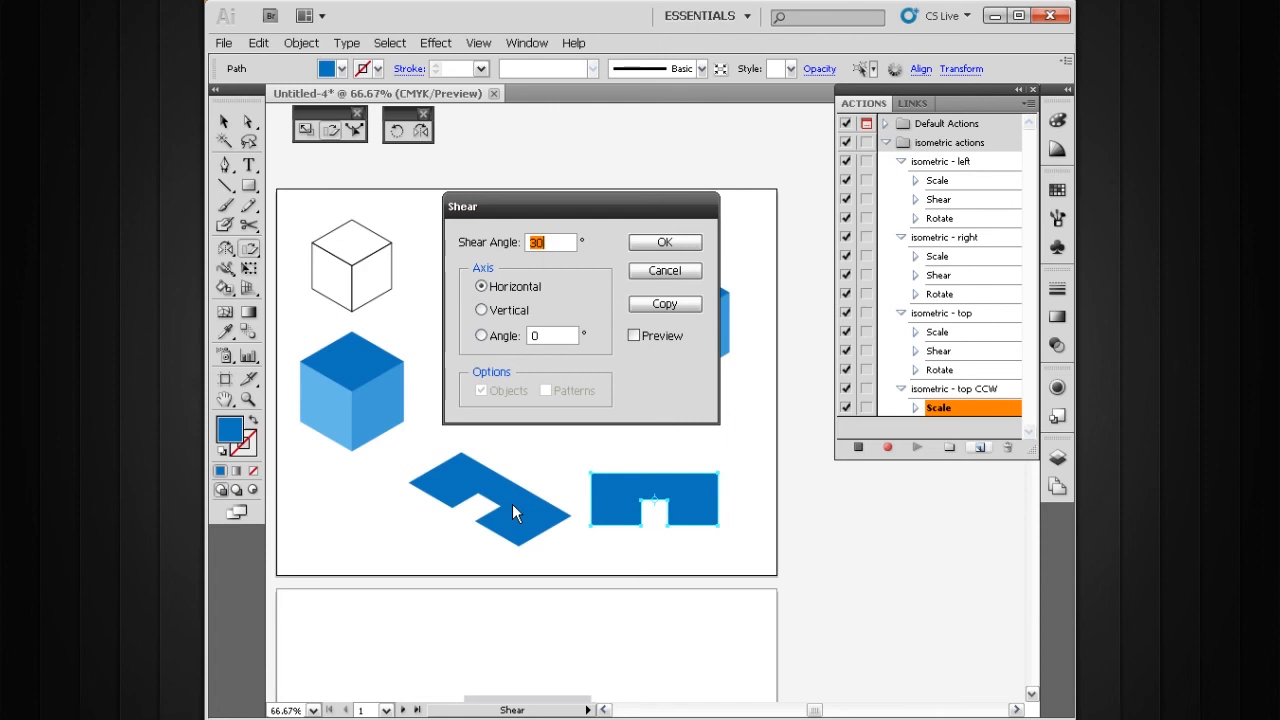
pyautogui.write('-30')
pyautogui.click(636, 242)
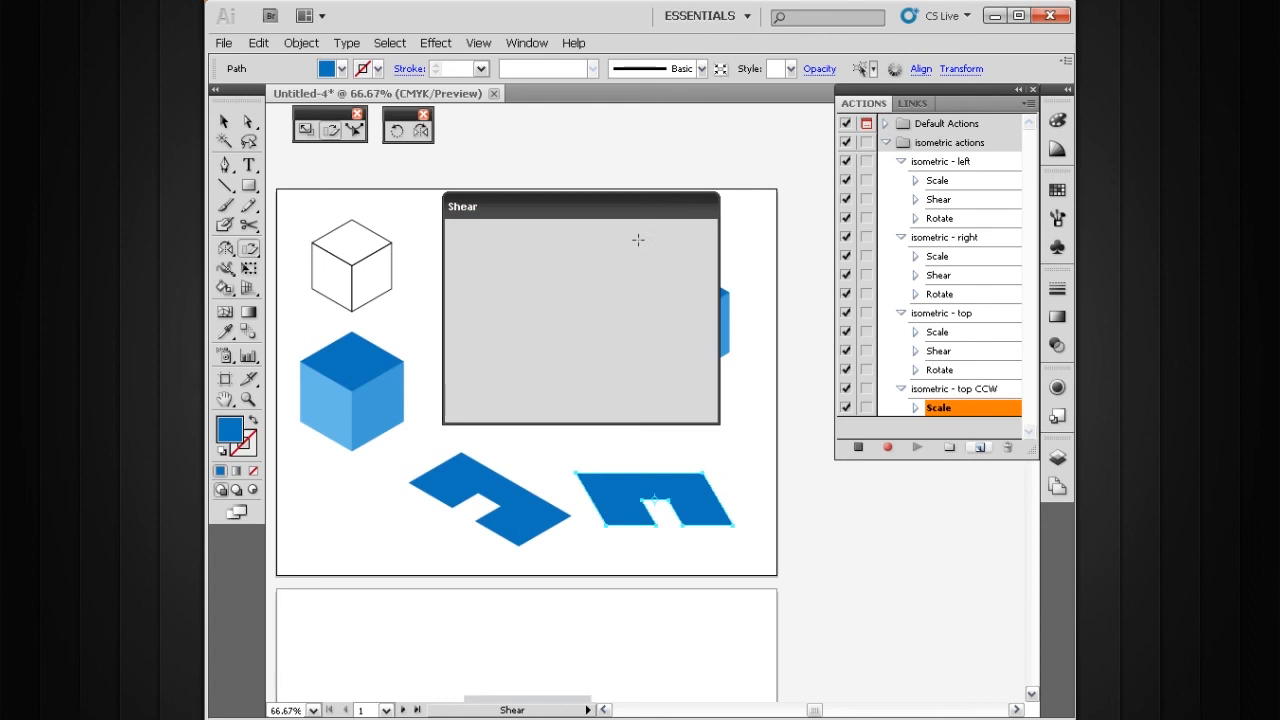
# - Rotate the sheared notched shape by 30° and stop recording the action
pyautogui.doubleClick(396, 133)
pyautogui.write('30')
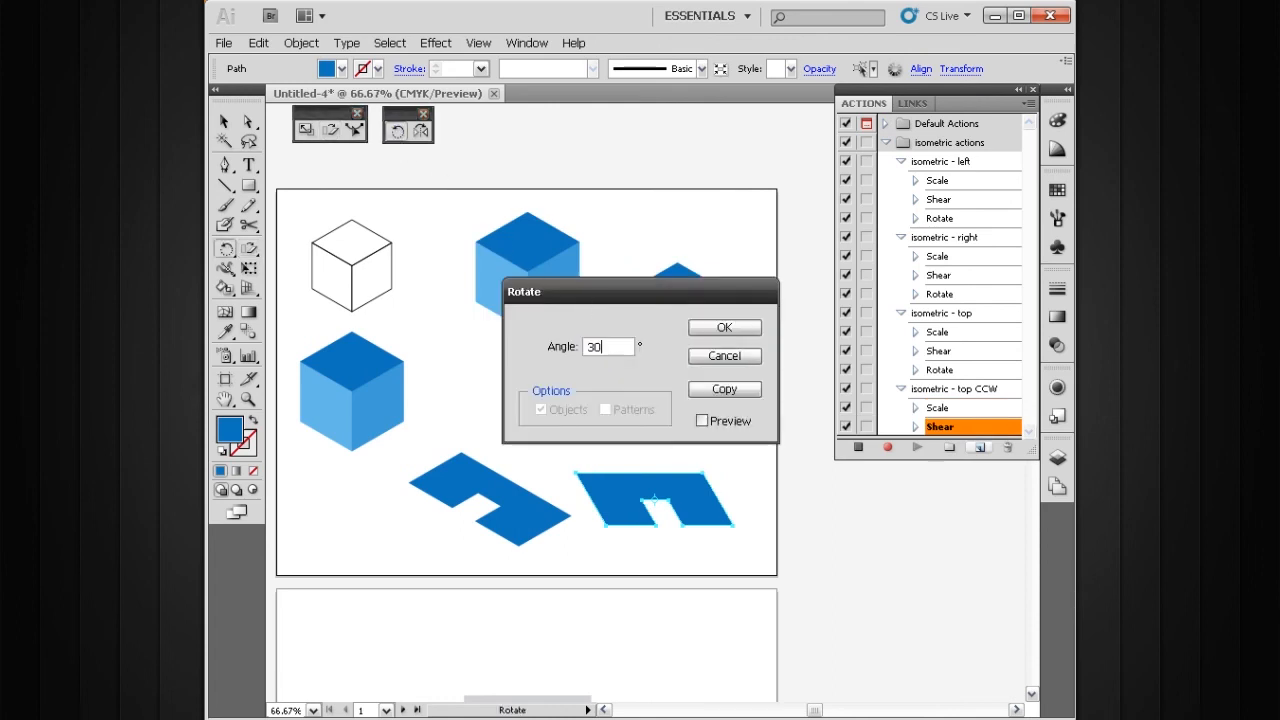
pyautogui.click(710, 327)
pyautogui.press('v')
pyautogui.click(583, 465)
pyautogui.press('space')
pyautogui.moveTo(589, 488); pyautogui.dragTo(613, 475)
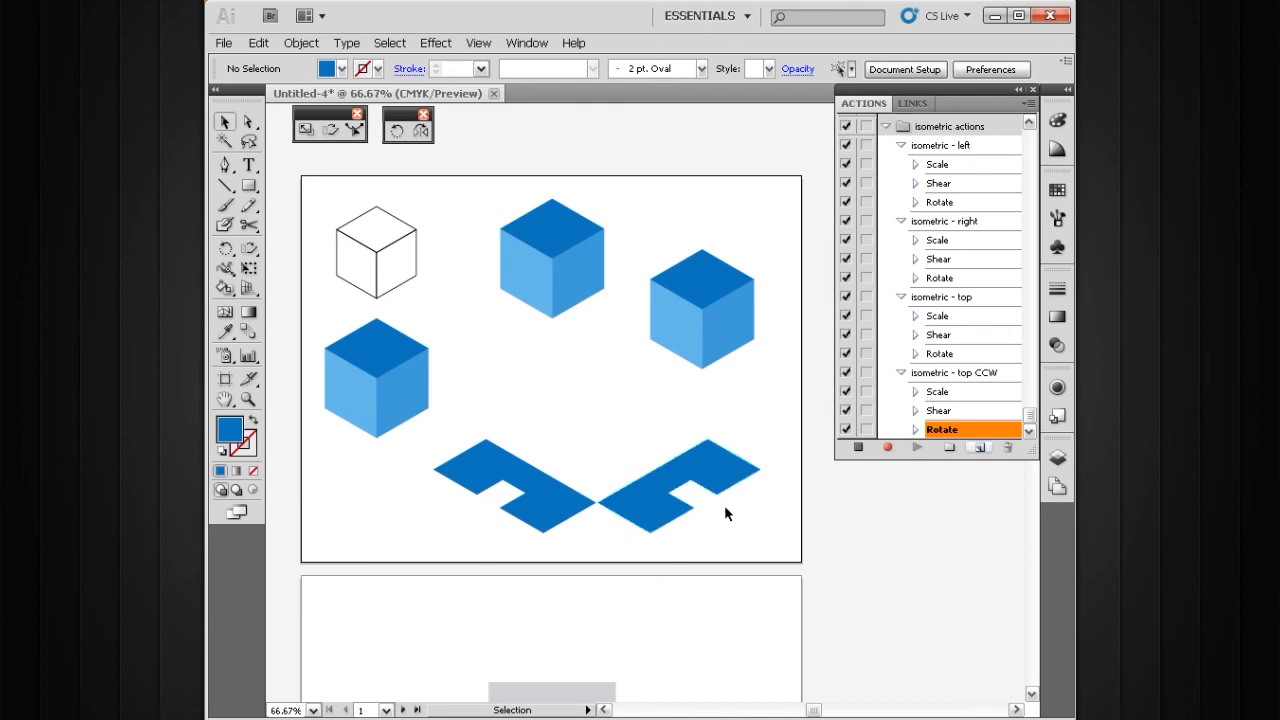
pyautogui.click(857, 448)
# - Rename the "isometric - top" action as "isometric - top CW"
pyautogui.click(944, 298)
pyautogui.doubleClick(944, 298)
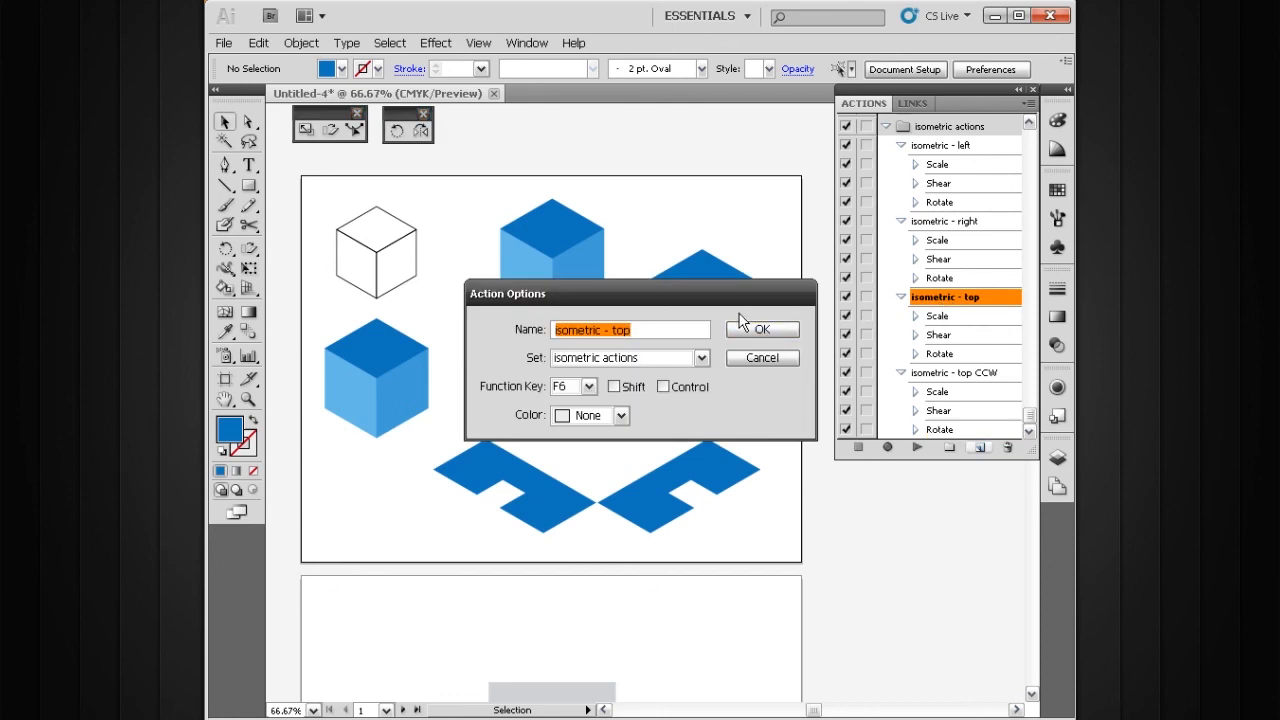
pyautogui.click(676, 330)
pyautogui.write('CW')
pyautogui.press('Return')
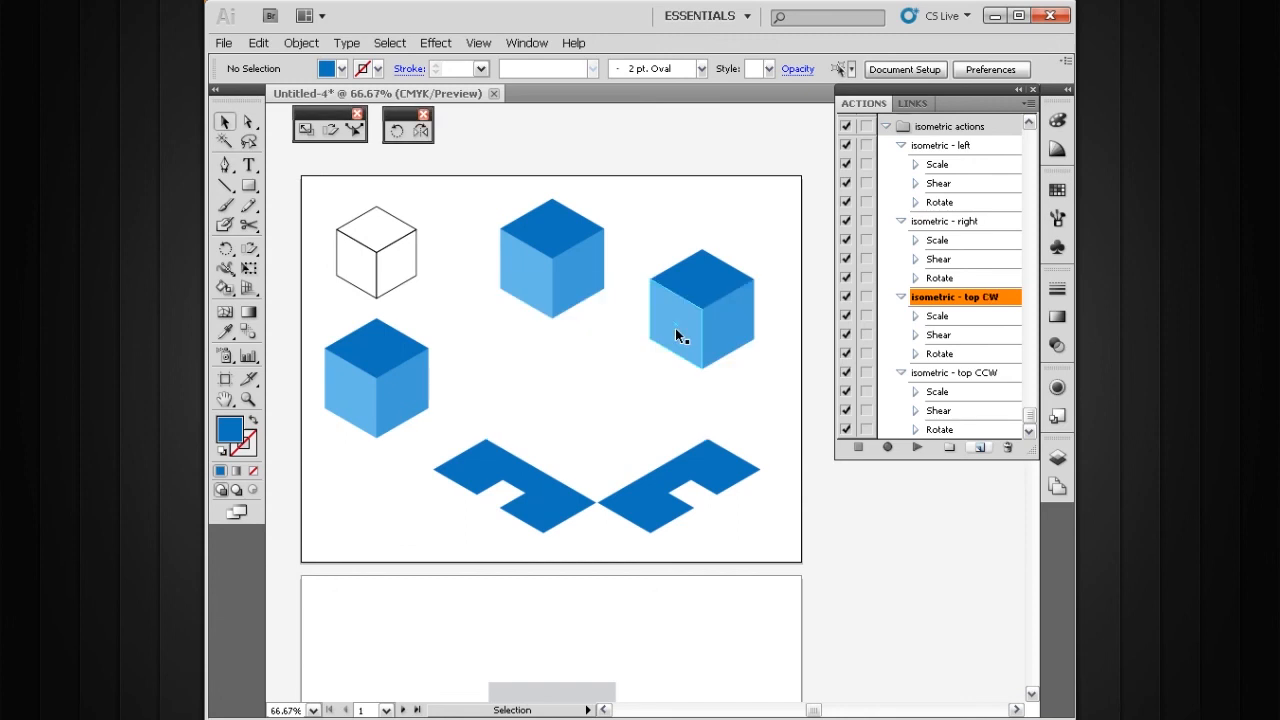